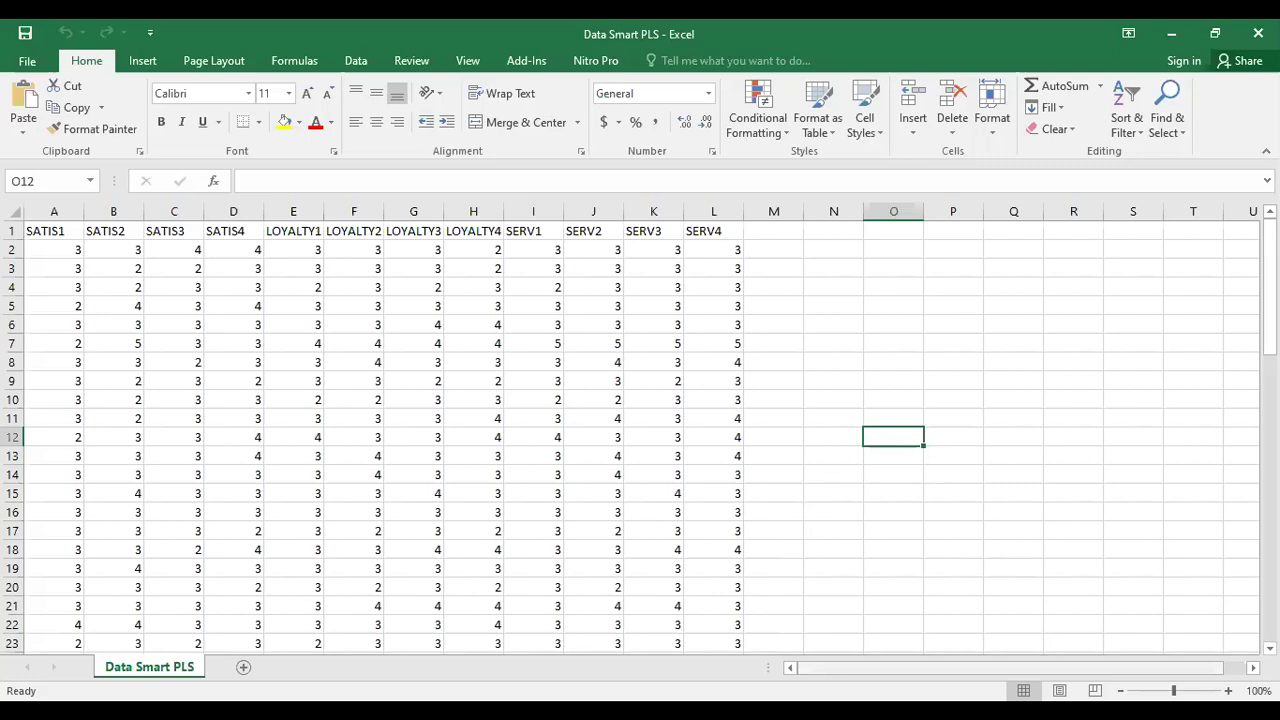
Step: Switch to SmartPLS and create a new project named Latihan PLS
{"action": "key", "text": "alt+Tab"}
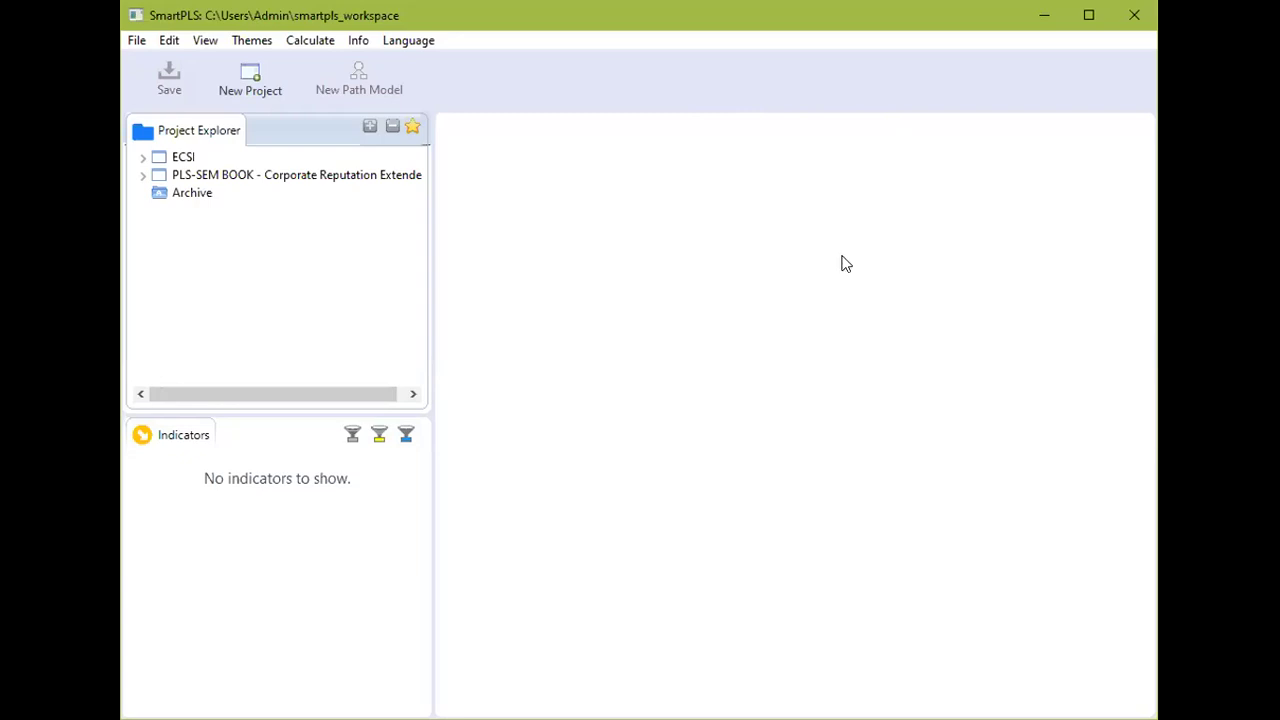
{"action": "left_click", "coordinate": [250, 78]}
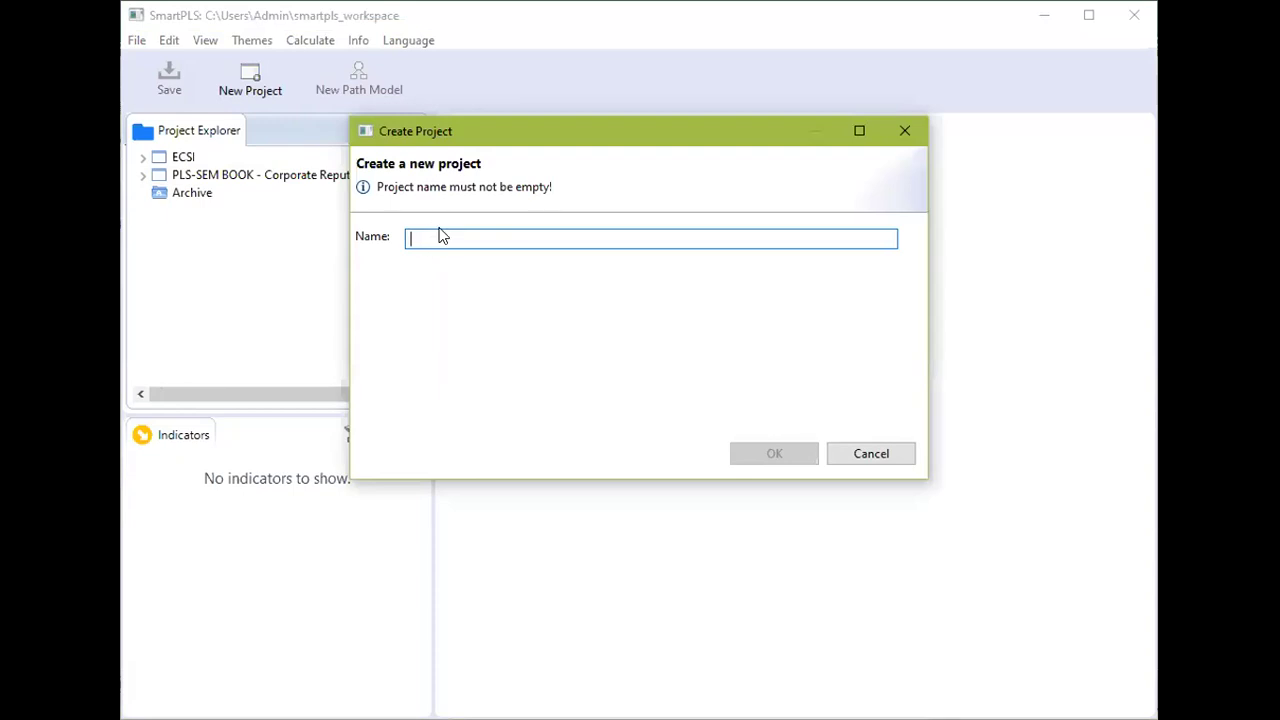
{"action": "type", "text": "La"}
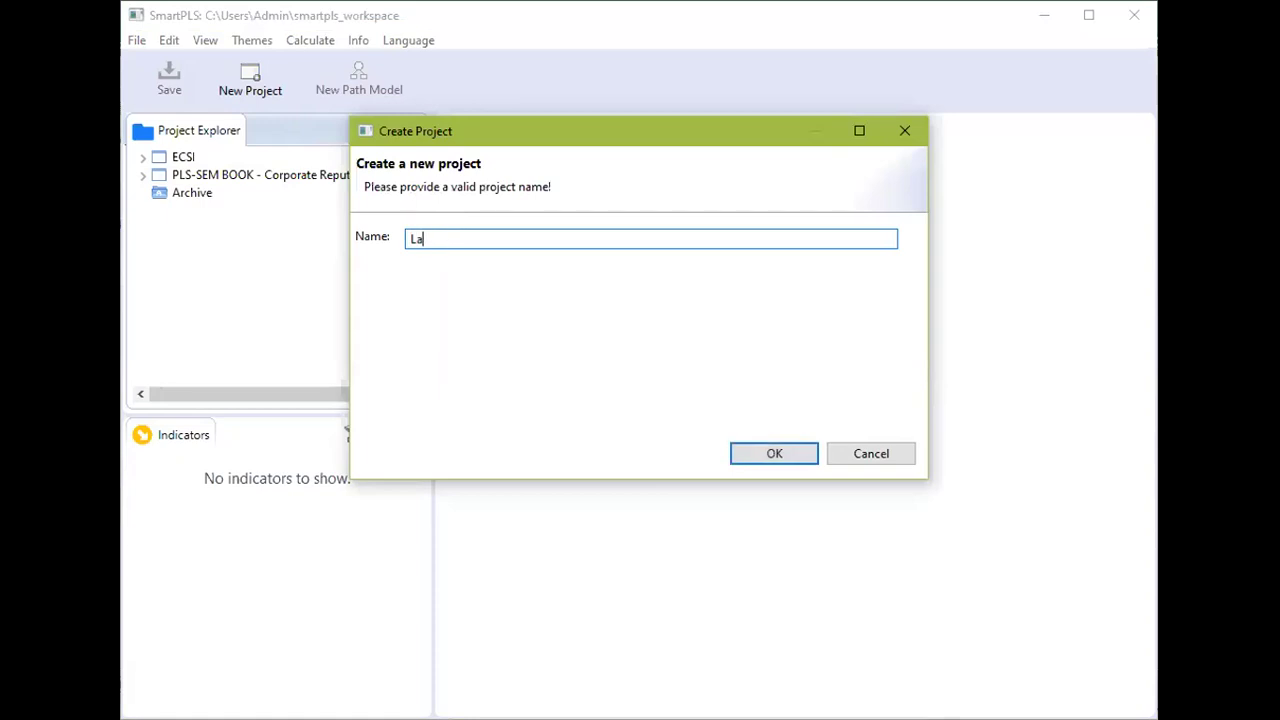
{"action": "type", "text": "tihan PLS"}
{"action": "left_click", "coordinate": [762, 453]}
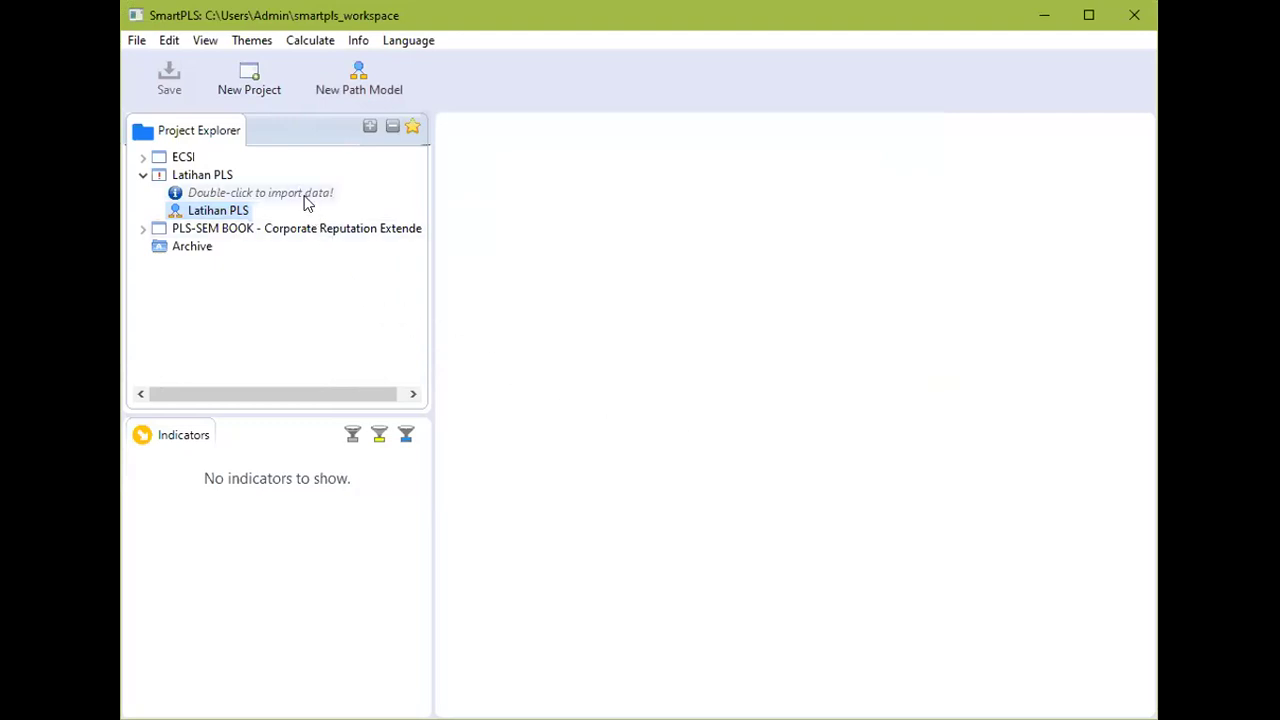
Step: Import the Data Smart PLS CSV file into the Latihan PLS project, keeping the name Data Smart PLS
{"action": "left_click", "coordinate": [135, 42]}
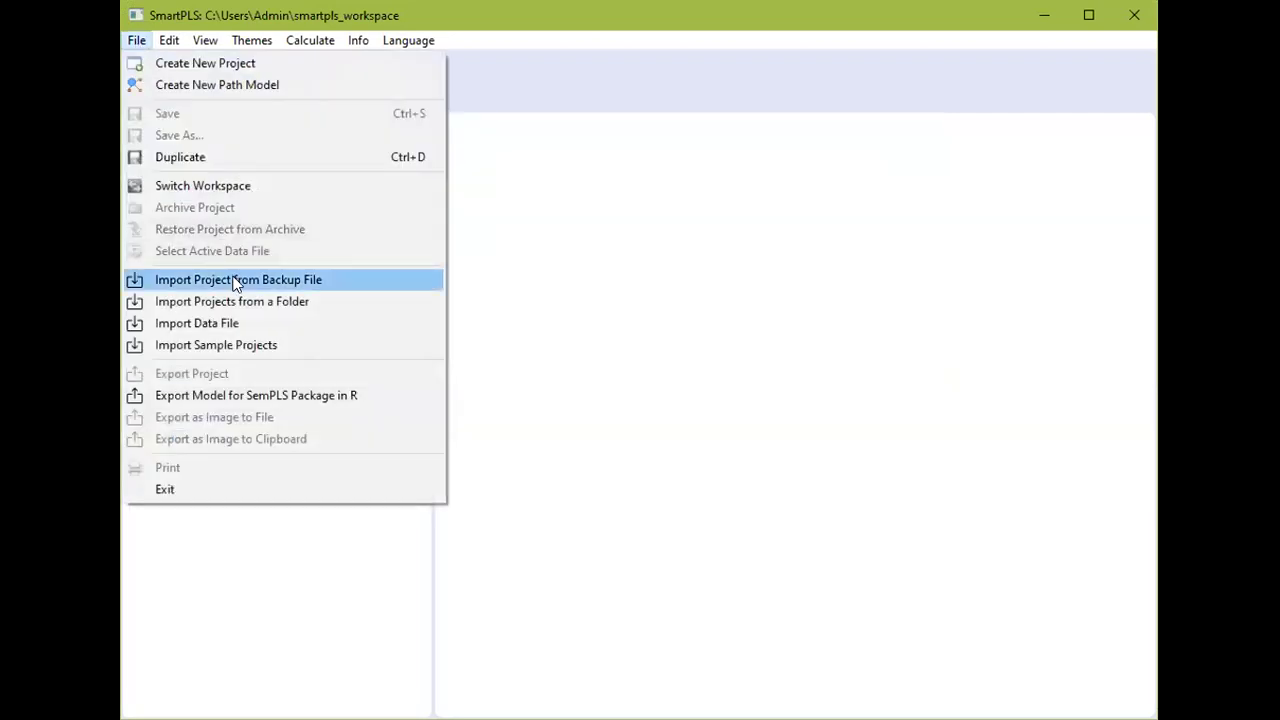
{"action": "left_click", "coordinate": [584, 214]}
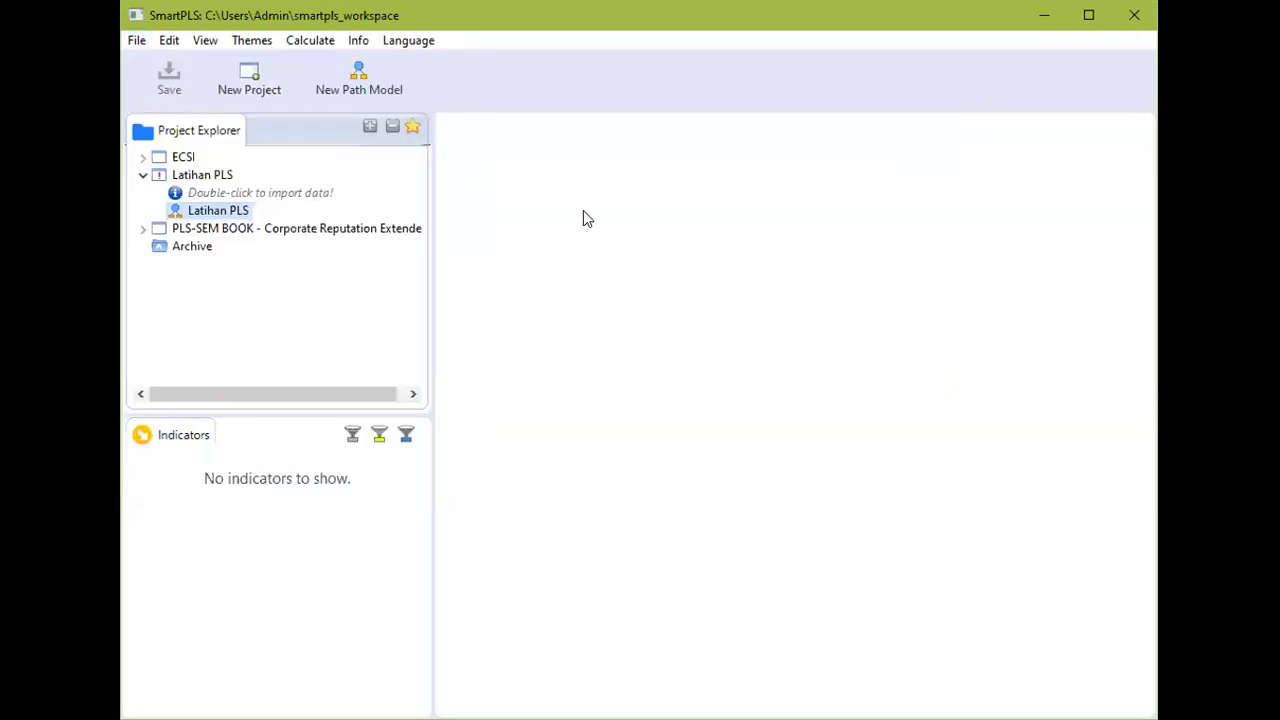
{"action": "double_click", "coordinate": [286, 197]}
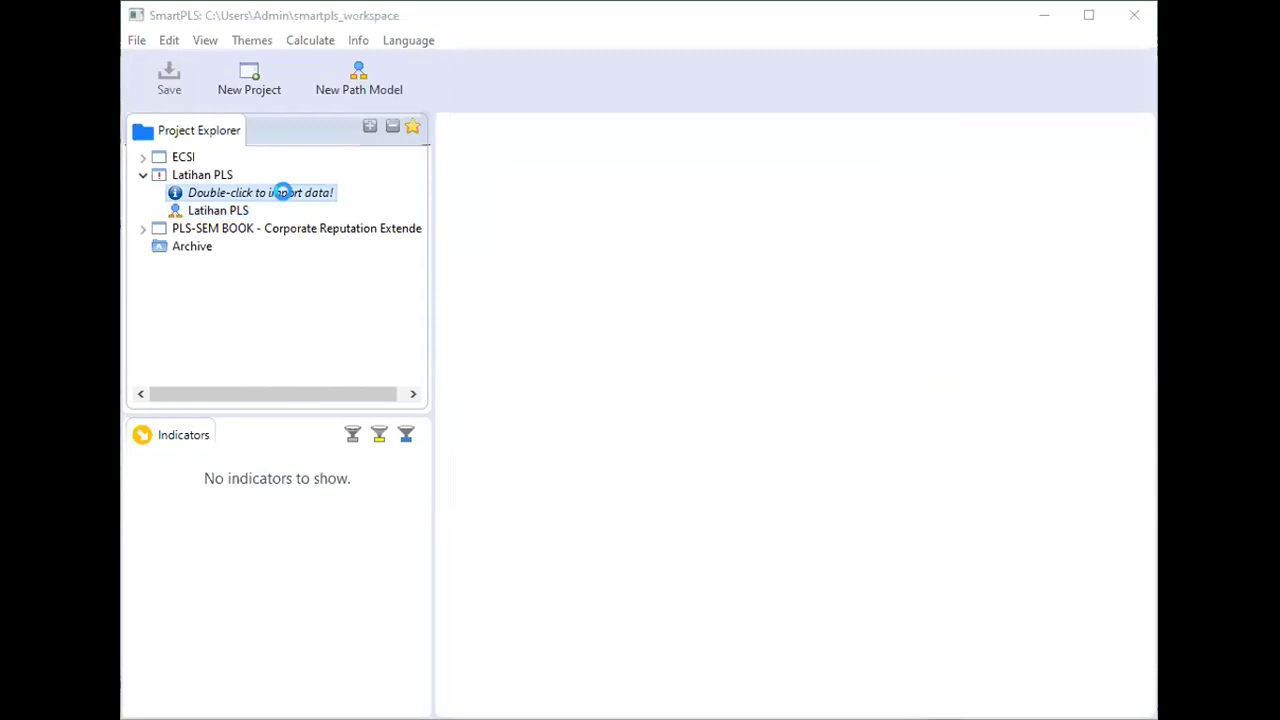
{"action": "left_click", "coordinate": [283, 193]}
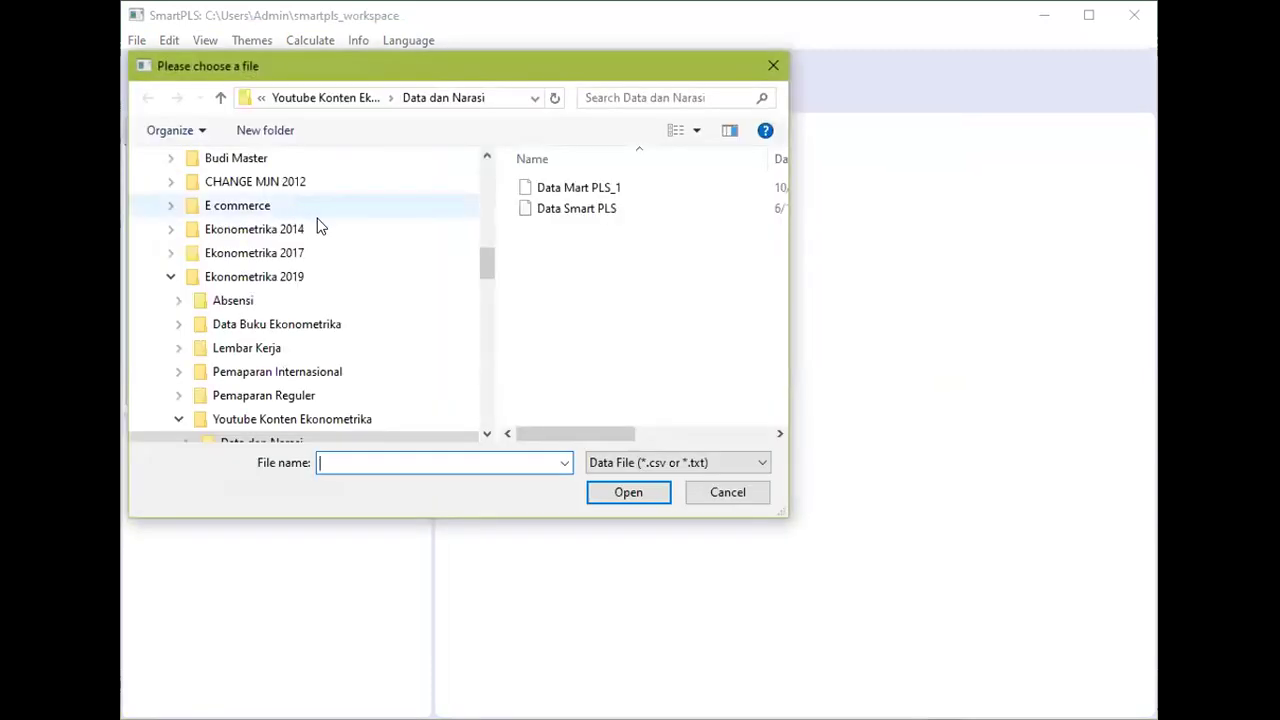
{"action": "left_click", "coordinate": [540, 210]}
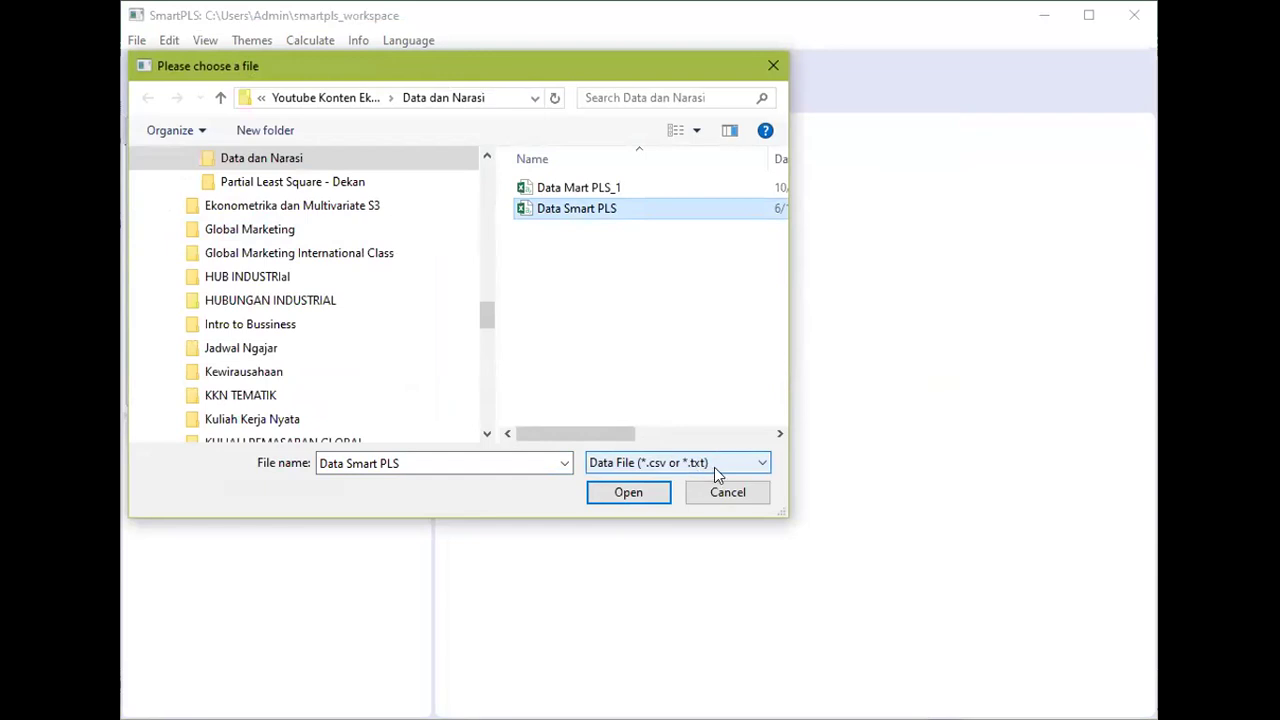
{"action": "left_click", "coordinate": [658, 493]}
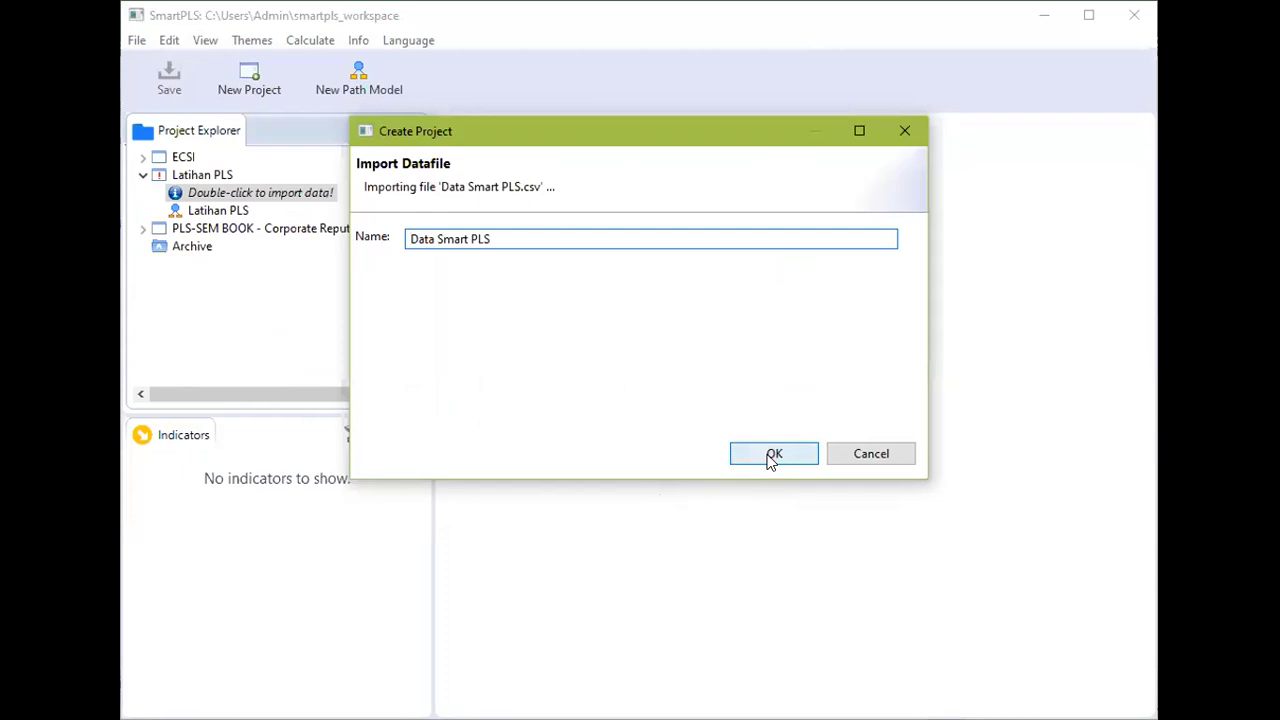
{"action": "left_click", "coordinate": [773, 455]}
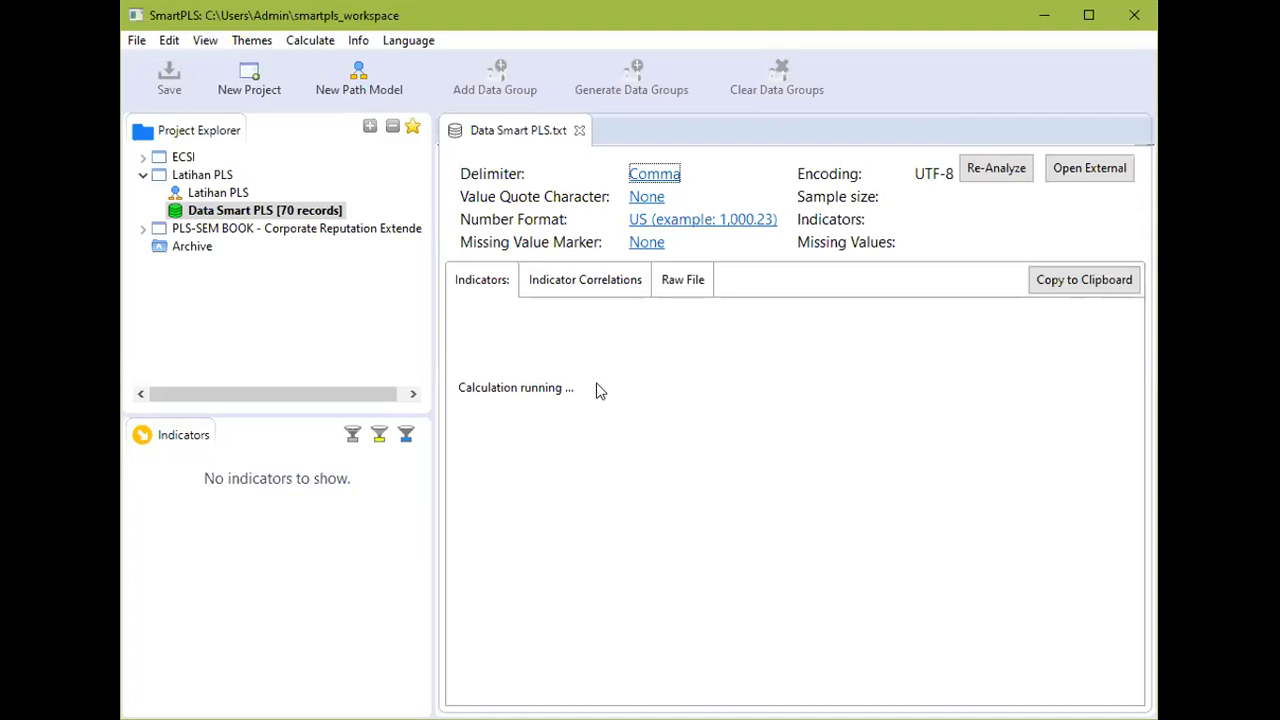
Step: Check the imported data file's indicator overview and open the Latihan PLS path model for editing
{"action": "left_click", "coordinate": [230, 194]}
{"action": "left_click", "coordinate": [233, 211]}
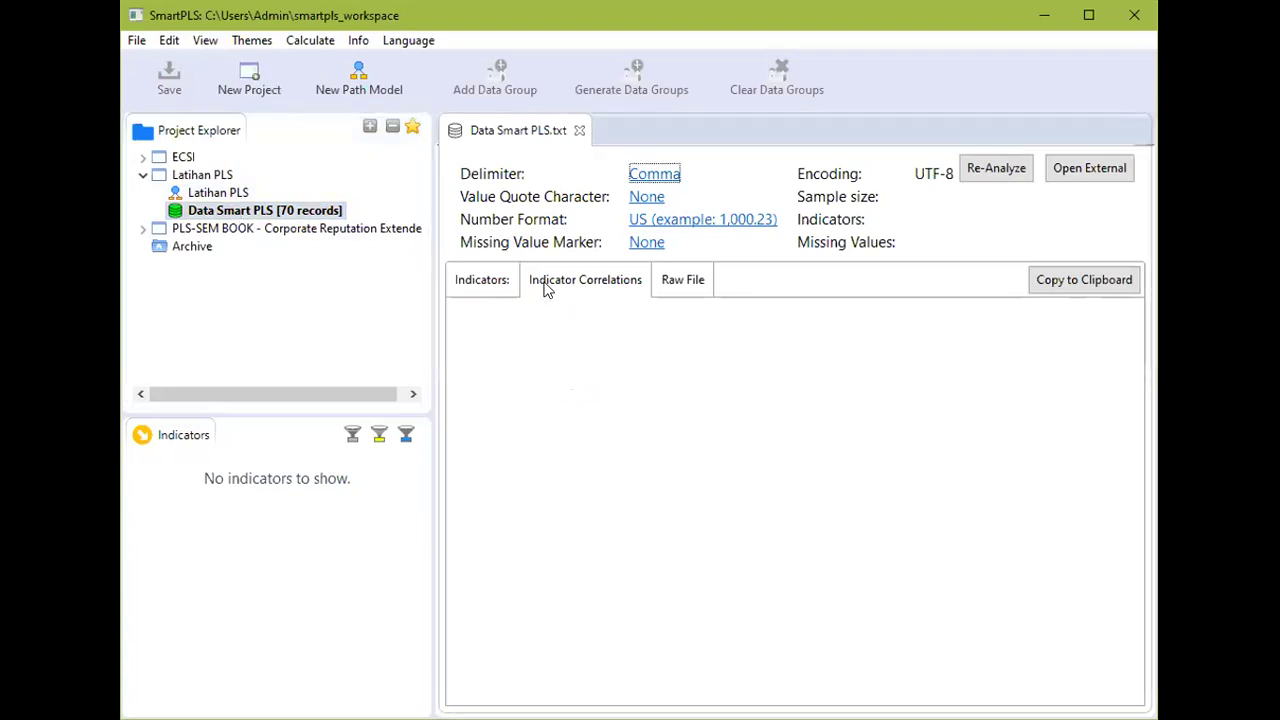
{"action": "left_click", "coordinate": [497, 279]}
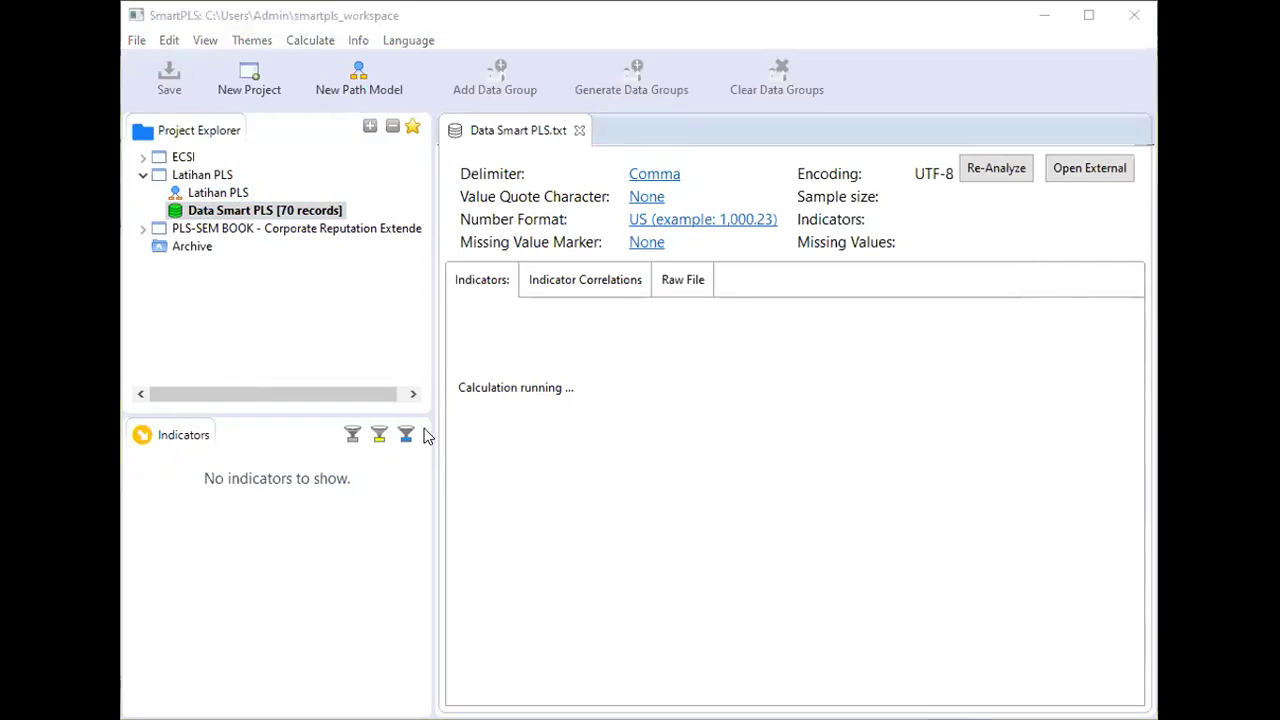
{"action": "left_click", "coordinate": [220, 195]}
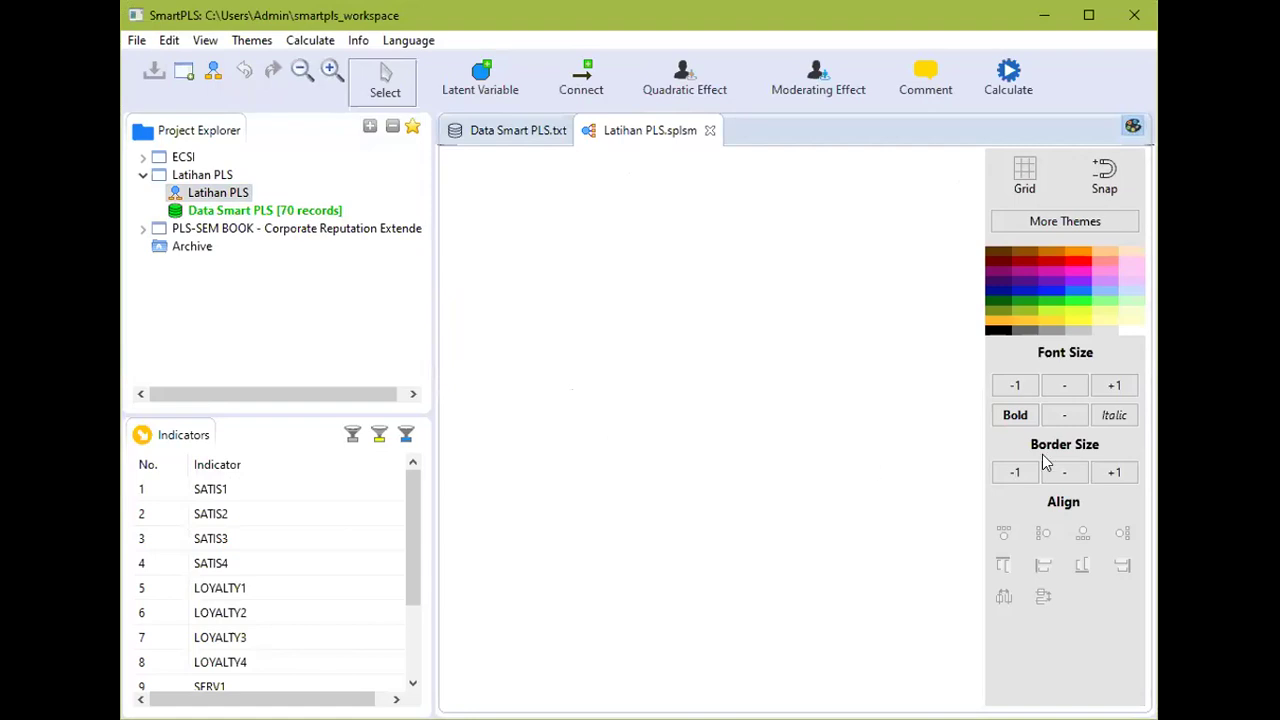
{"action": "left_click", "coordinate": [514, 141]}
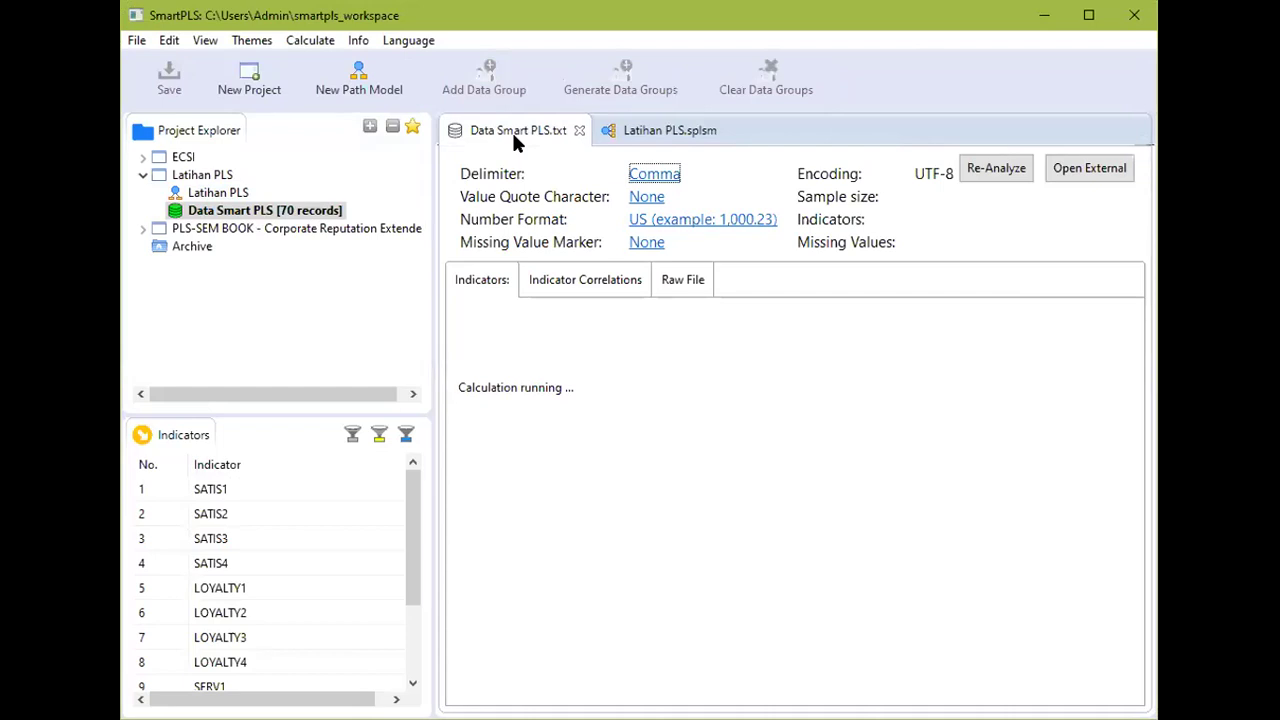
{"action": "left_click", "coordinate": [636, 142]}
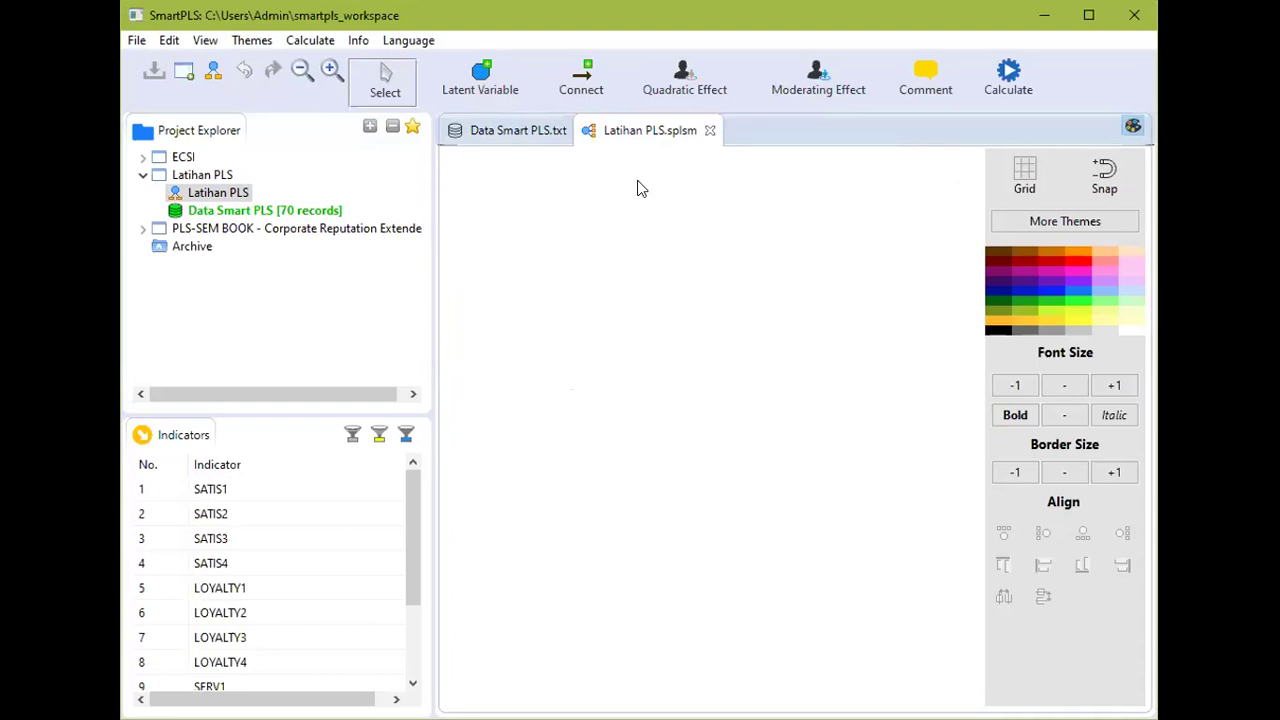
Step: Try placing an empty latent variable on the path model canvas, and delete it
{"action": "left_click", "coordinate": [480, 79]}
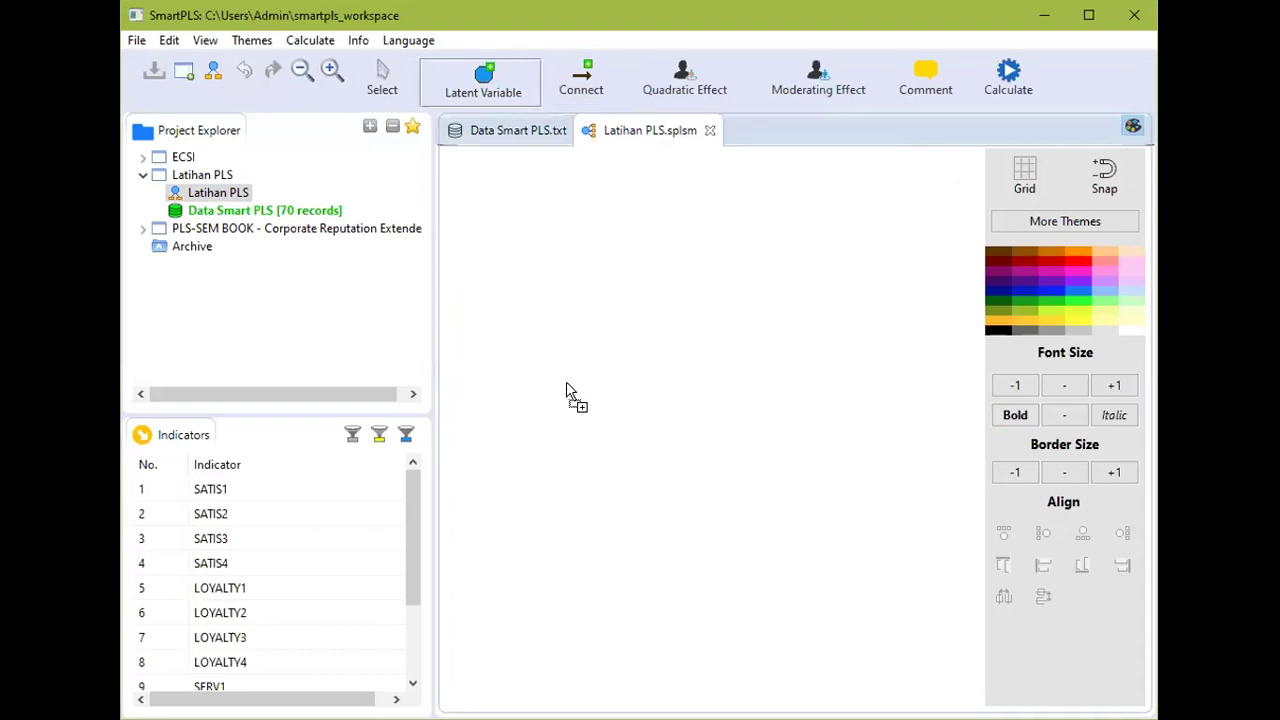
{"action": "left_click", "coordinate": [552, 368]}
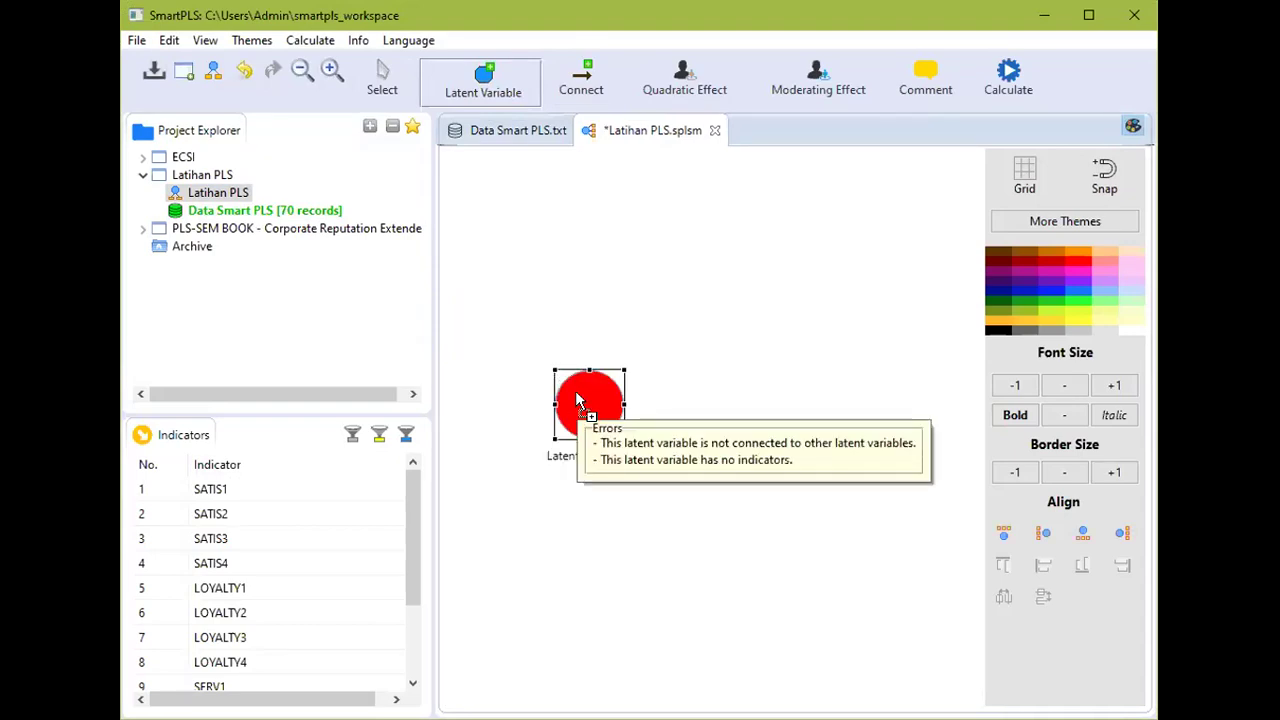
{"action": "right_click", "coordinate": [579, 401]}
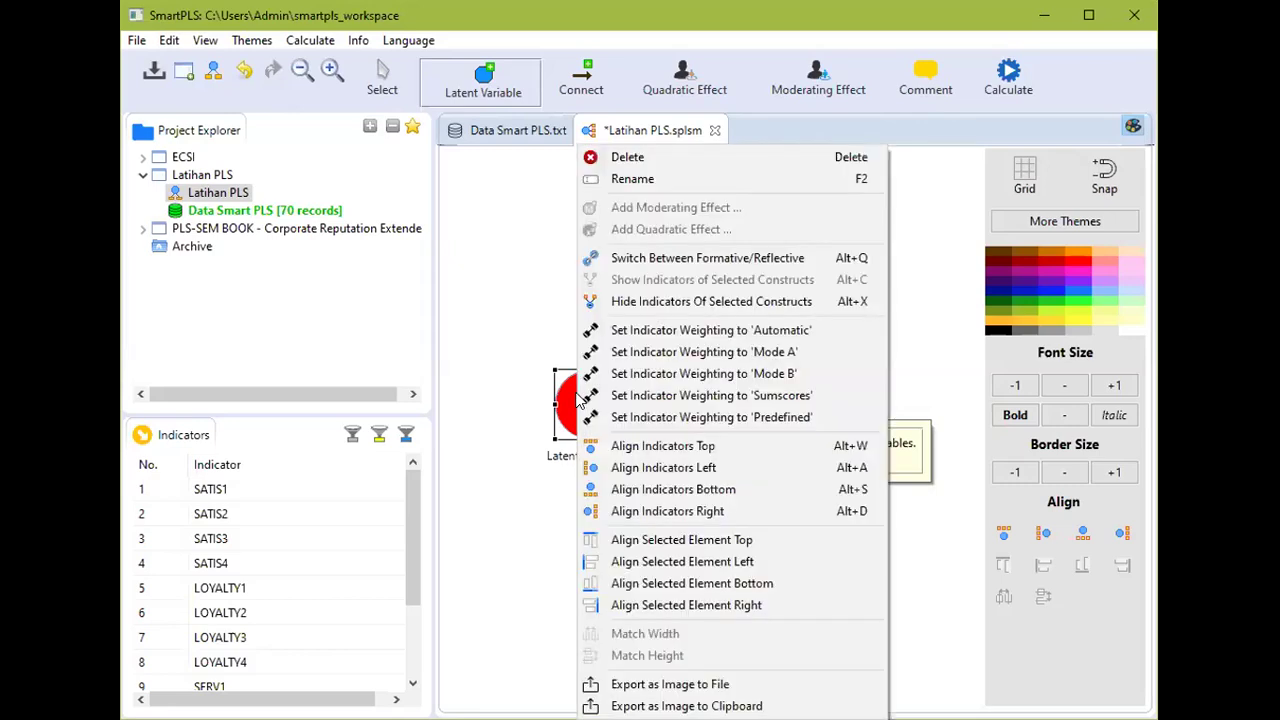
{"action": "left_click", "coordinate": [615, 157]}
Step: Add a latent variable to the empty model with the indicators SERV1, SERV2, SERV3 and SERV4
{"action": "left_click_drag", "start_coordinate": [416, 495], "coordinate": [414, 603]}
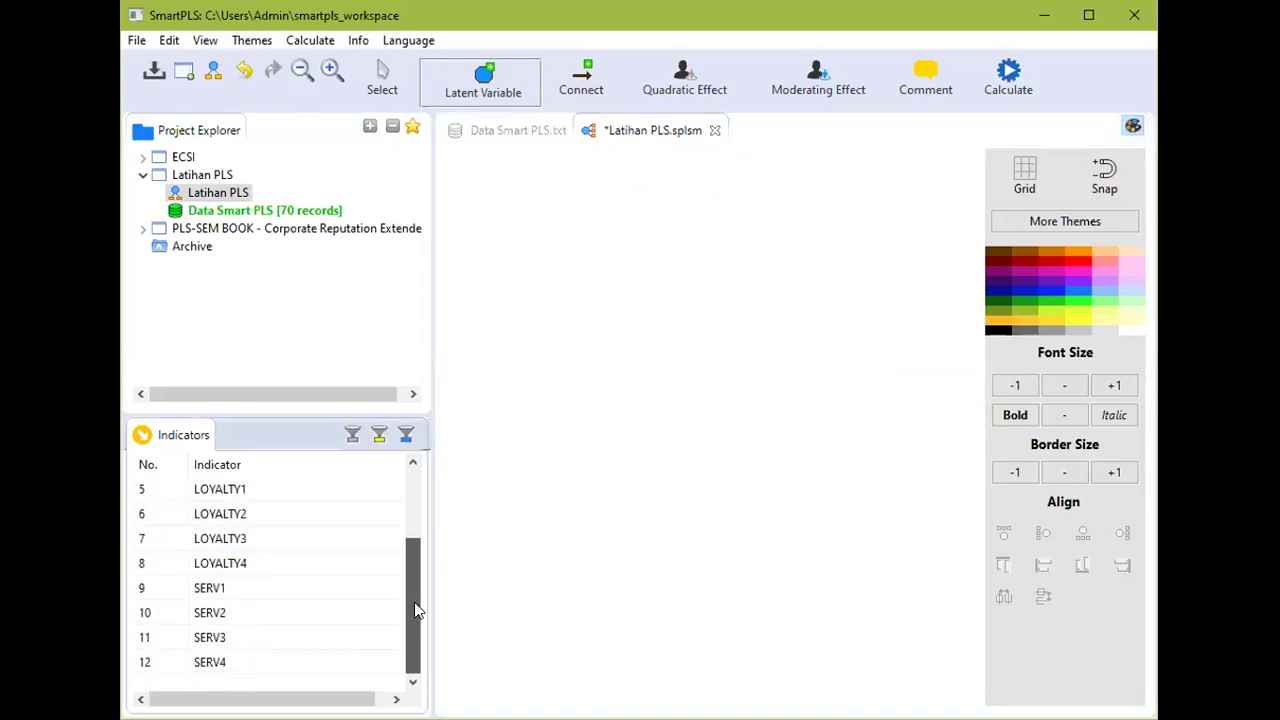
{"action": "left_click", "coordinate": [296, 597]}
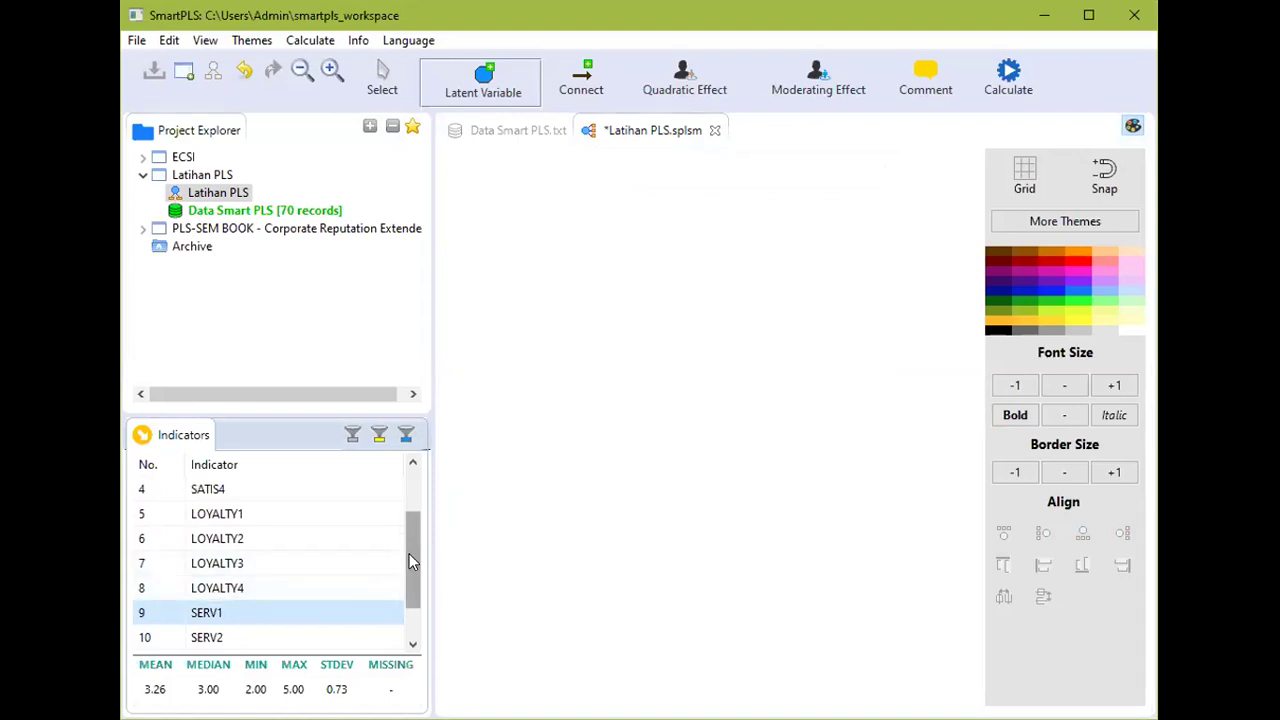
{"action": "left_click_drag", "start_coordinate": [409, 553], "coordinate": [412, 609]}
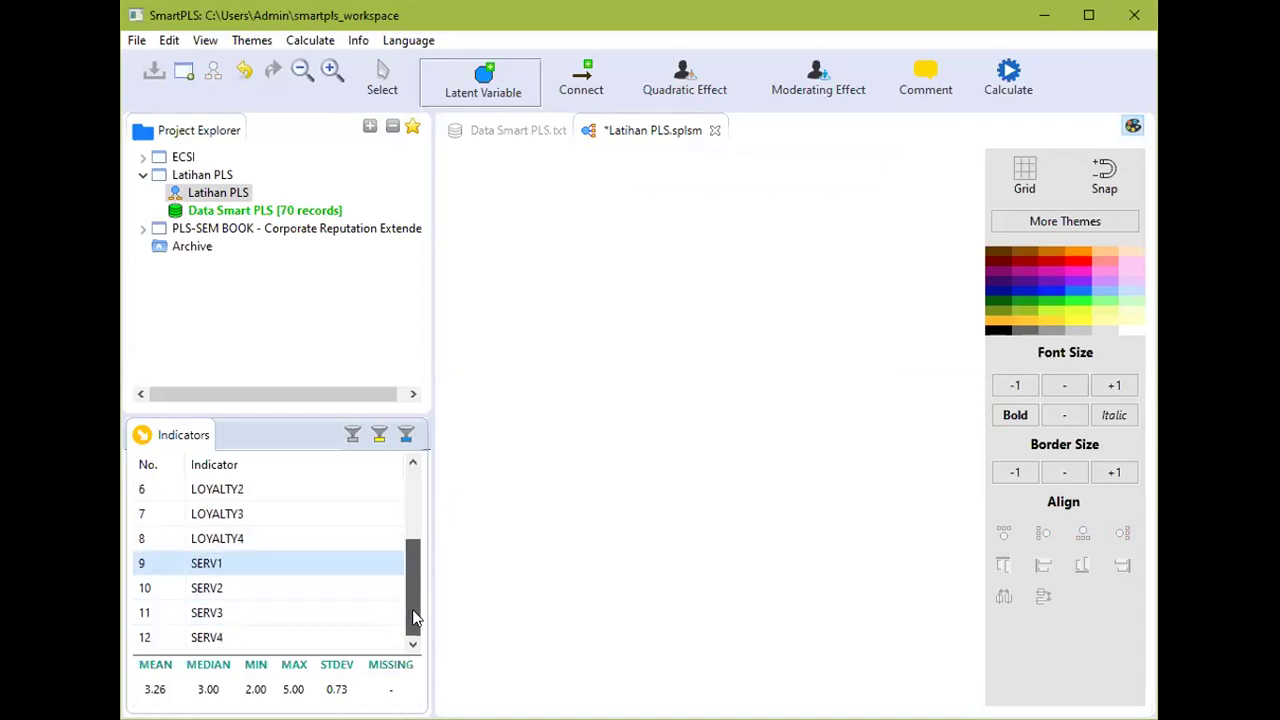
{"action": "left_click", "coordinate": [317, 588], "text": "ctrl"}
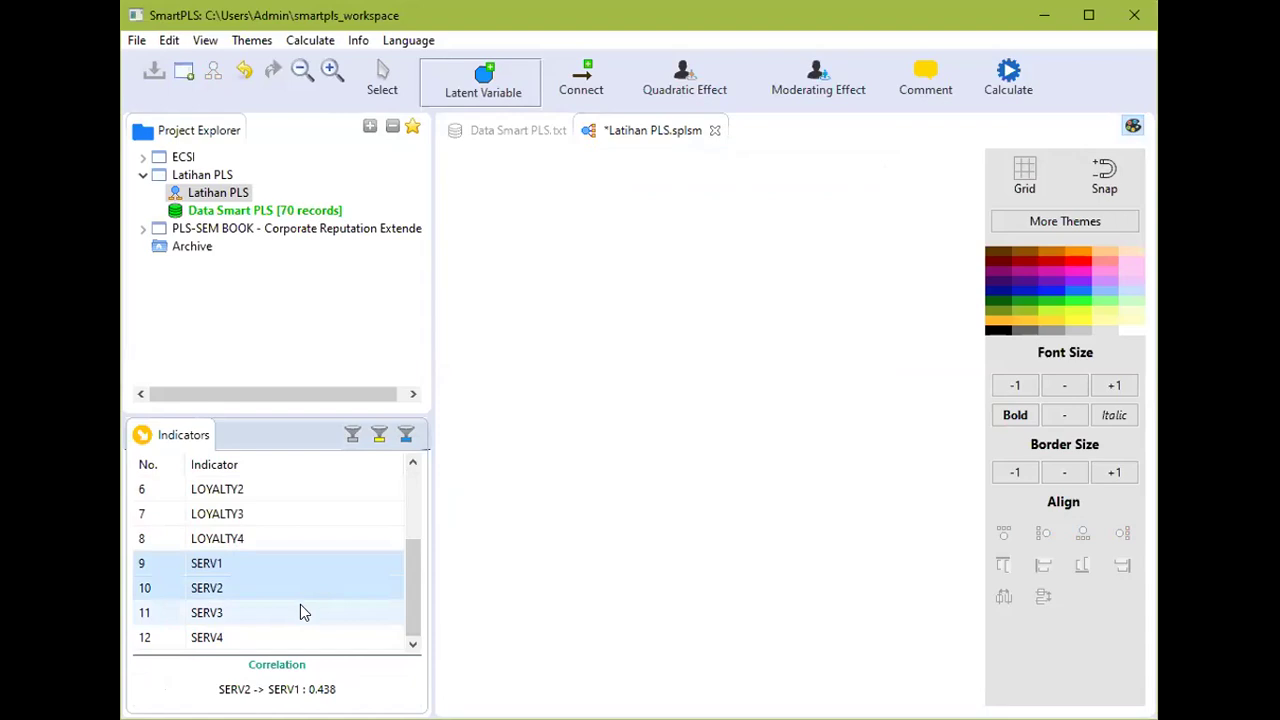
{"action": "left_click", "coordinate": [300, 606], "text": "ctrl"}
{"action": "left_click", "coordinate": [307, 642], "text": "ctrl"}
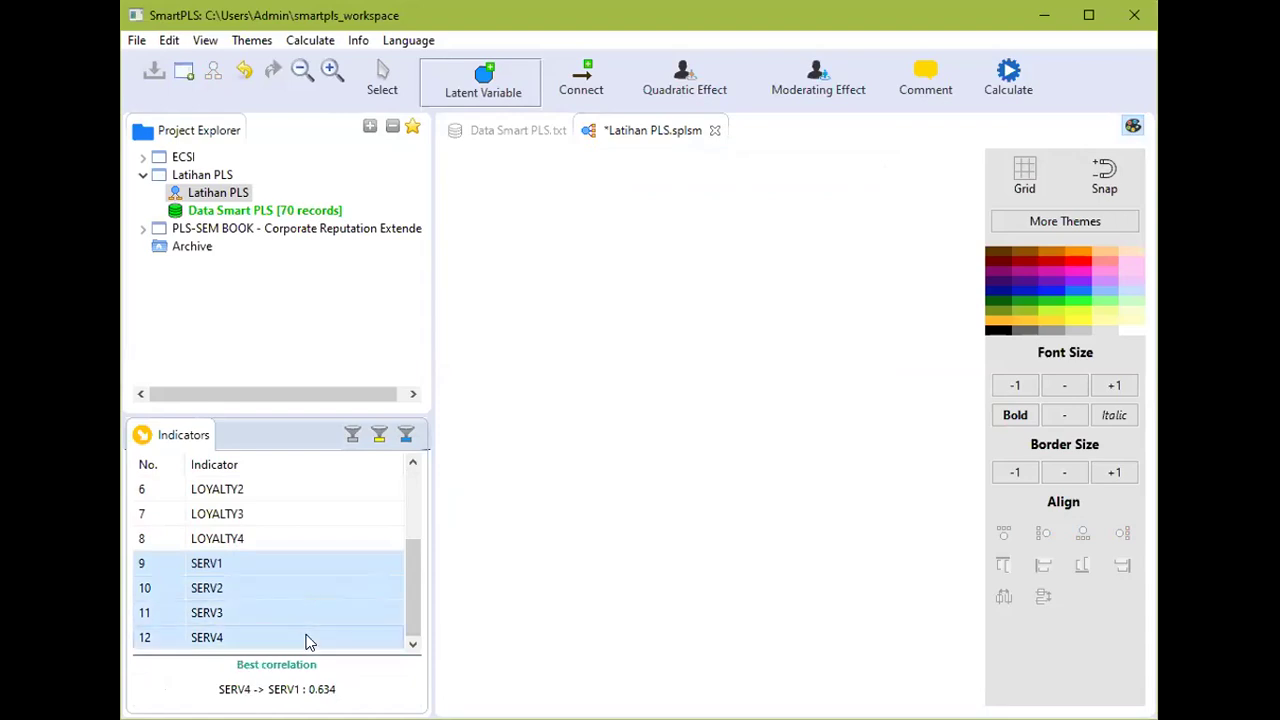
{"action": "left_click_drag", "start_coordinate": [368, 611], "coordinate": [708, 306]}
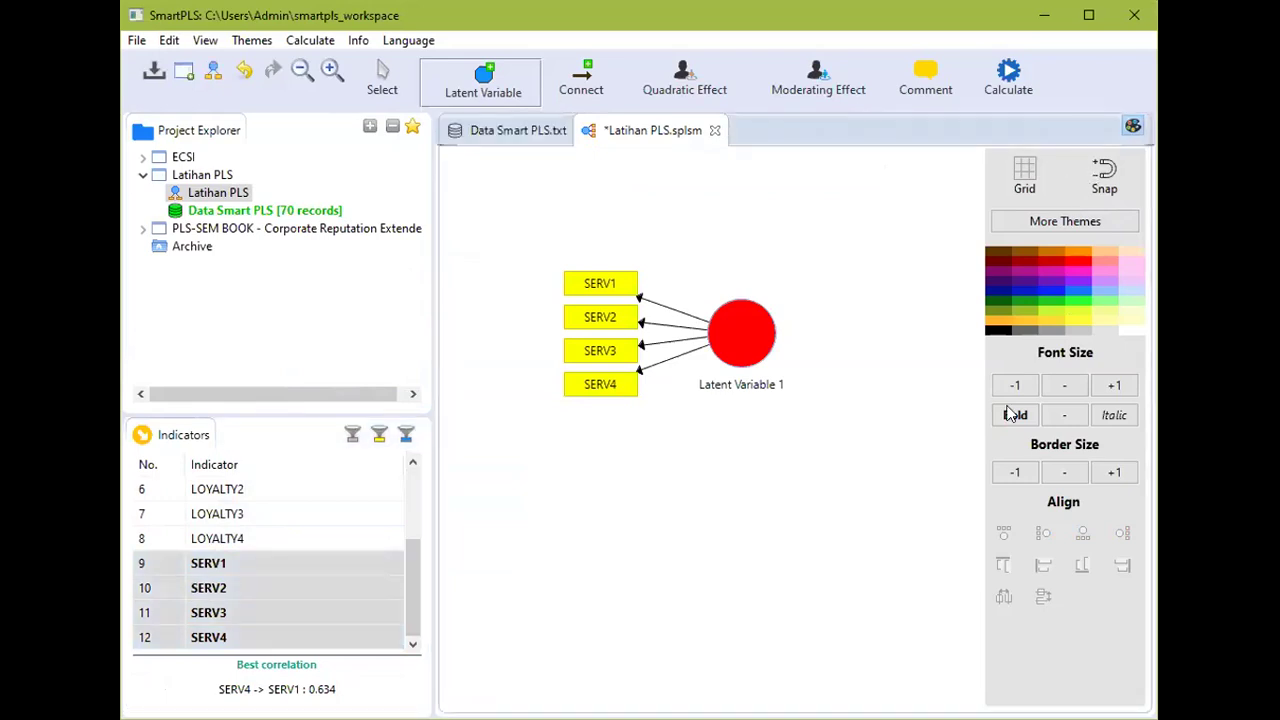
Step: Remove the stray extra latent variable and move the SERV construct with its indicators further left on the canvas
{"action": "left_click", "coordinate": [761, 341]}
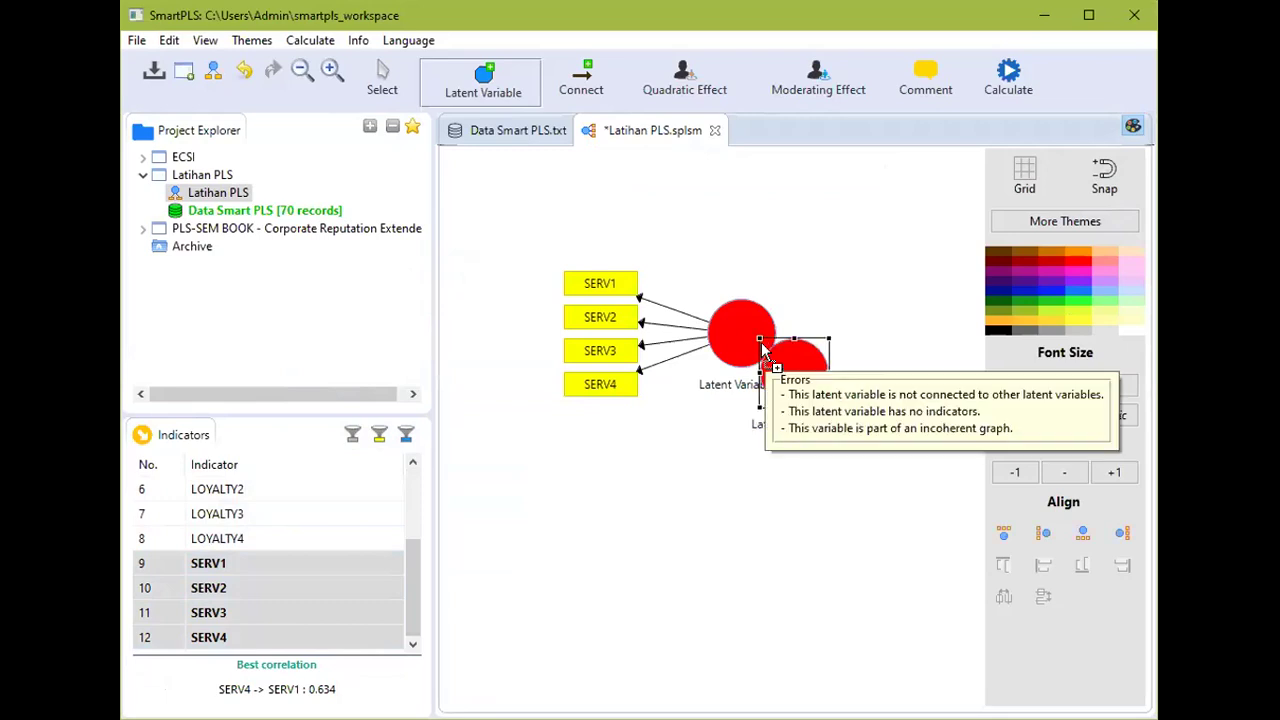
{"action": "key", "text": "Delete"}
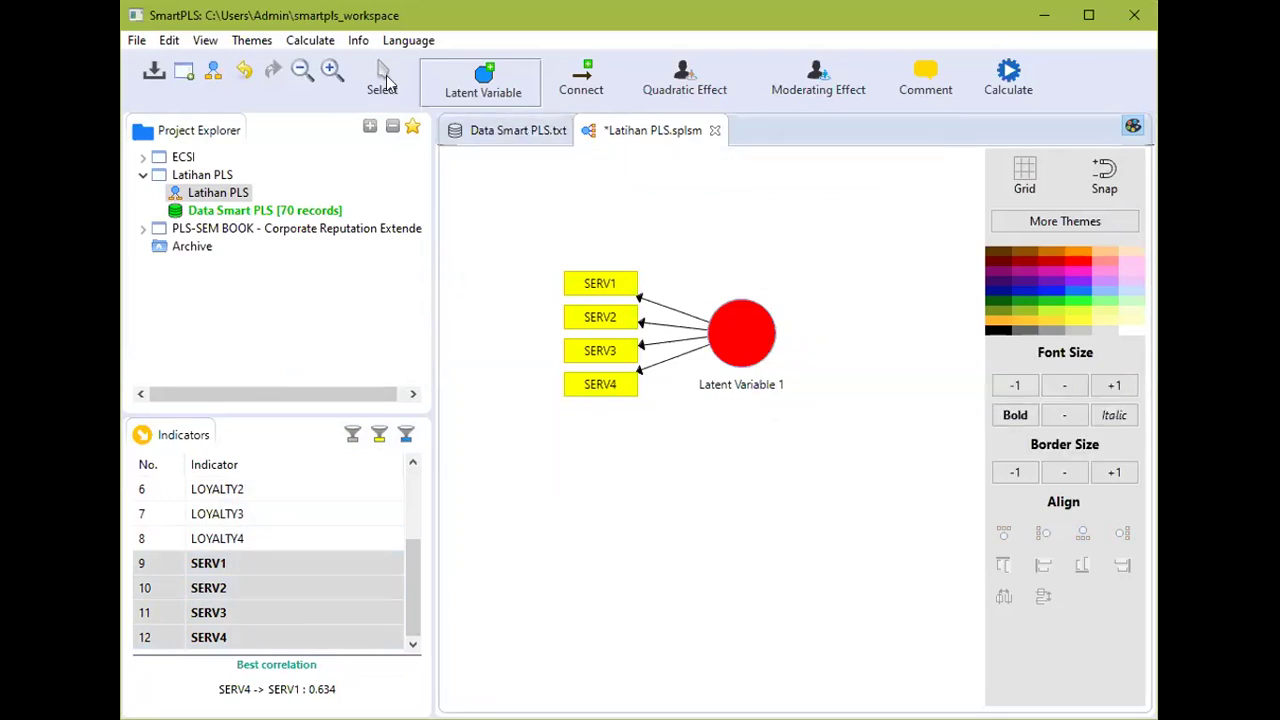
{"action": "left_click", "coordinate": [385, 78]}
{"action": "left_click", "coordinate": [737, 315]}
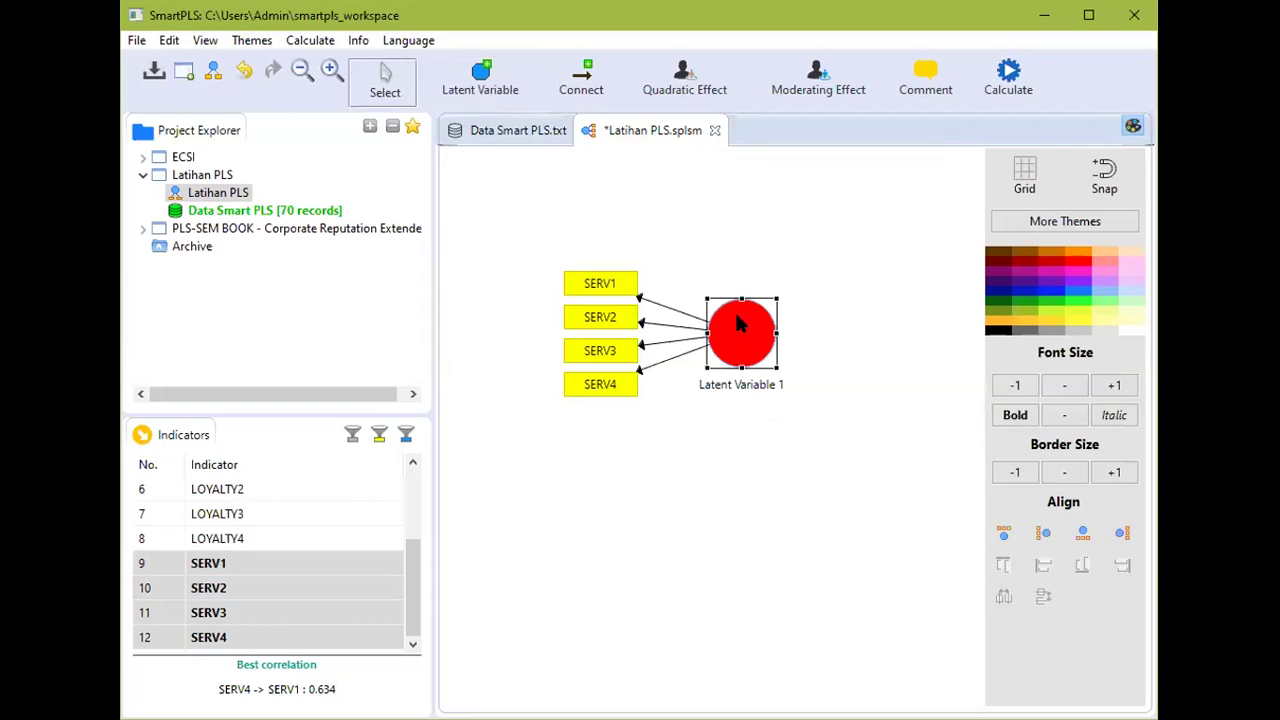
{"action": "left_click_drag", "start_coordinate": [743, 318], "coordinate": [677, 318]}
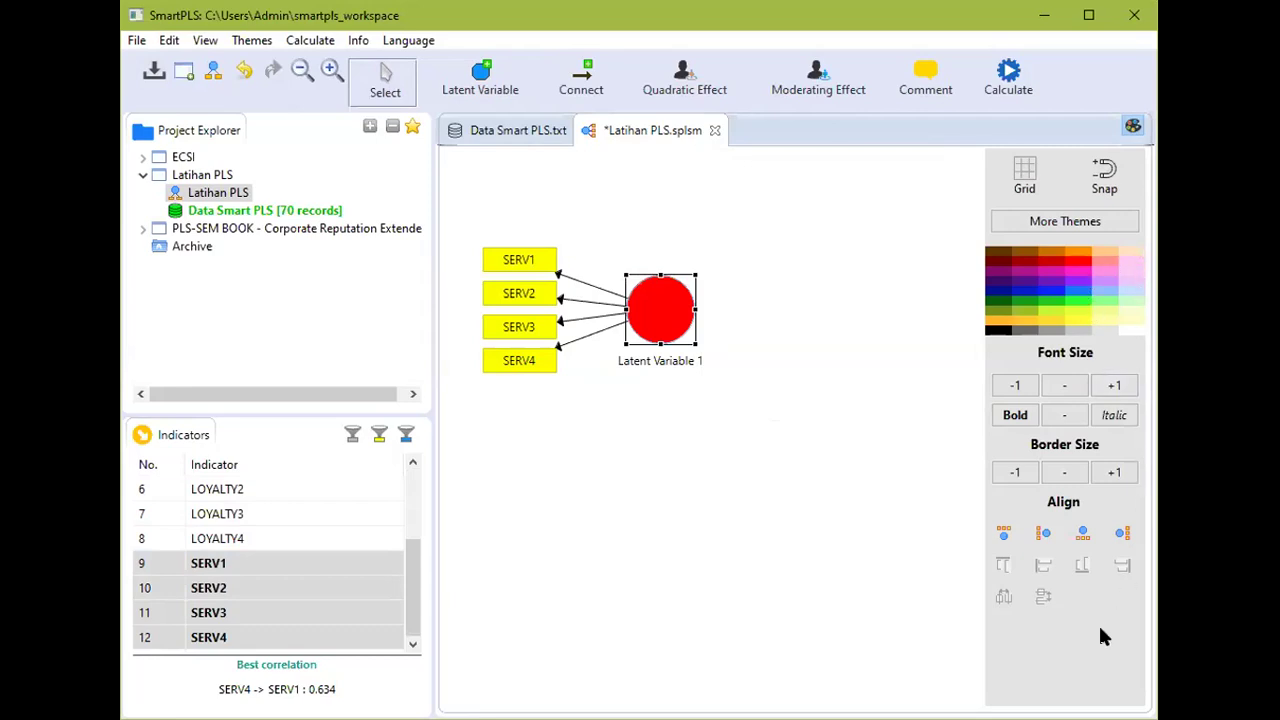
Step: Try to add a second latent variable from indicators SATIS1 to SATIS4, and delete it from the model
{"action": "left_click", "coordinate": [407, 512]}
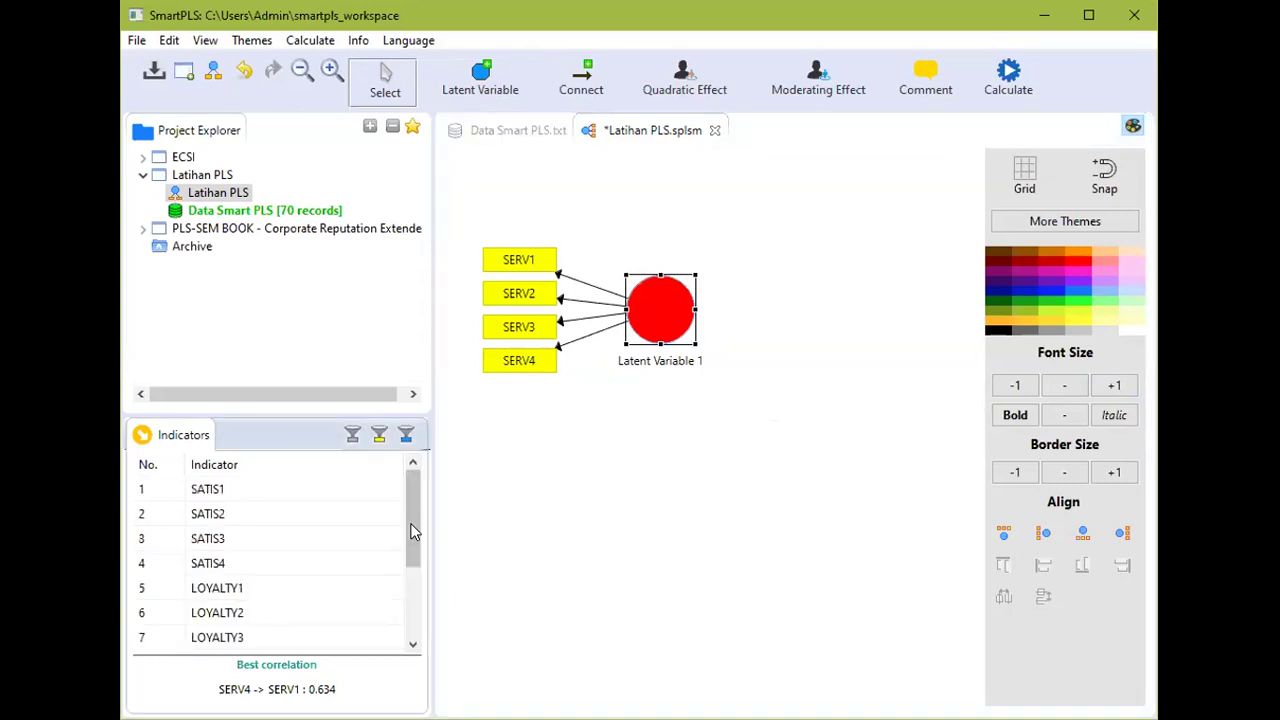
{"action": "mouse_move", "coordinate": [409, 528]}
{"action": "left_mouse_down"}
{"action": "mouse_move", "coordinate": [413, 543]}
{"action": "mouse_move", "coordinate": [409, 522]}
{"action": "left_mouse_up"}
{"action": "left_click", "coordinate": [323, 494]}
{"action": "left_click", "coordinate": [320, 520], "text": "shift"}
{"action": "left_click", "coordinate": [311, 538], "text": "shift"}
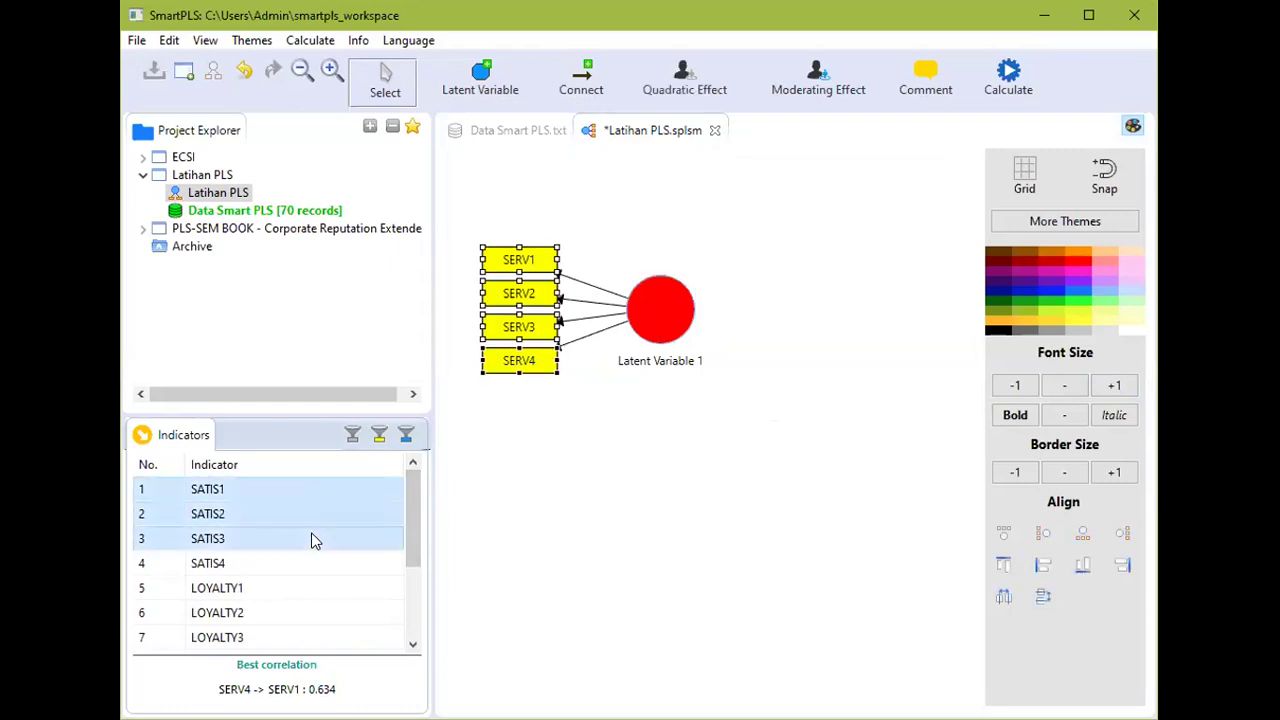
{"action": "left_click", "coordinate": [300, 564], "text": "shift"}
{"action": "left_click_drag", "start_coordinate": [302, 564], "coordinate": [915, 310]}
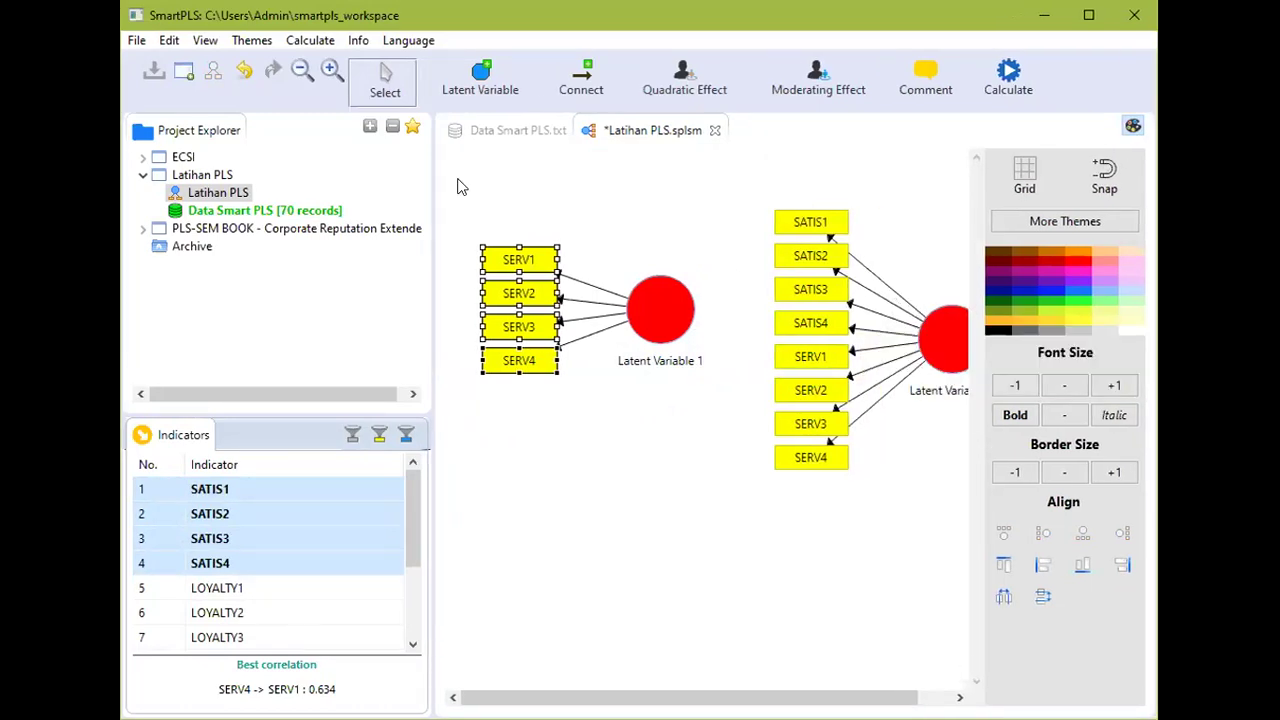
{"action": "left_click", "coordinate": [933, 328]}
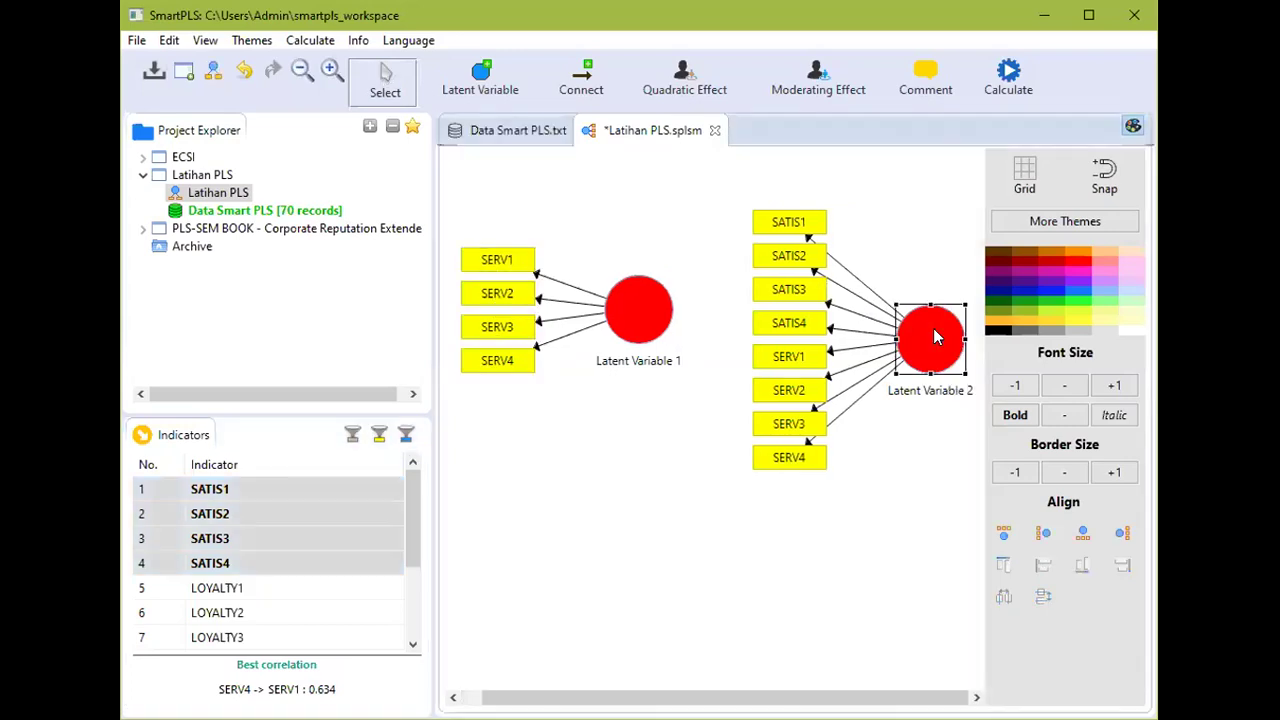
{"action": "key", "text": "Delete"}
Step: Add a second latent variable with only the indicators SATIS1, SATIS2, SATIS3 and SATIS4 to the right of the SERV construct
{"action": "left_click", "coordinate": [323, 637]}
{"action": "left_click_drag", "start_coordinate": [414, 543], "coordinate": [401, 589]}
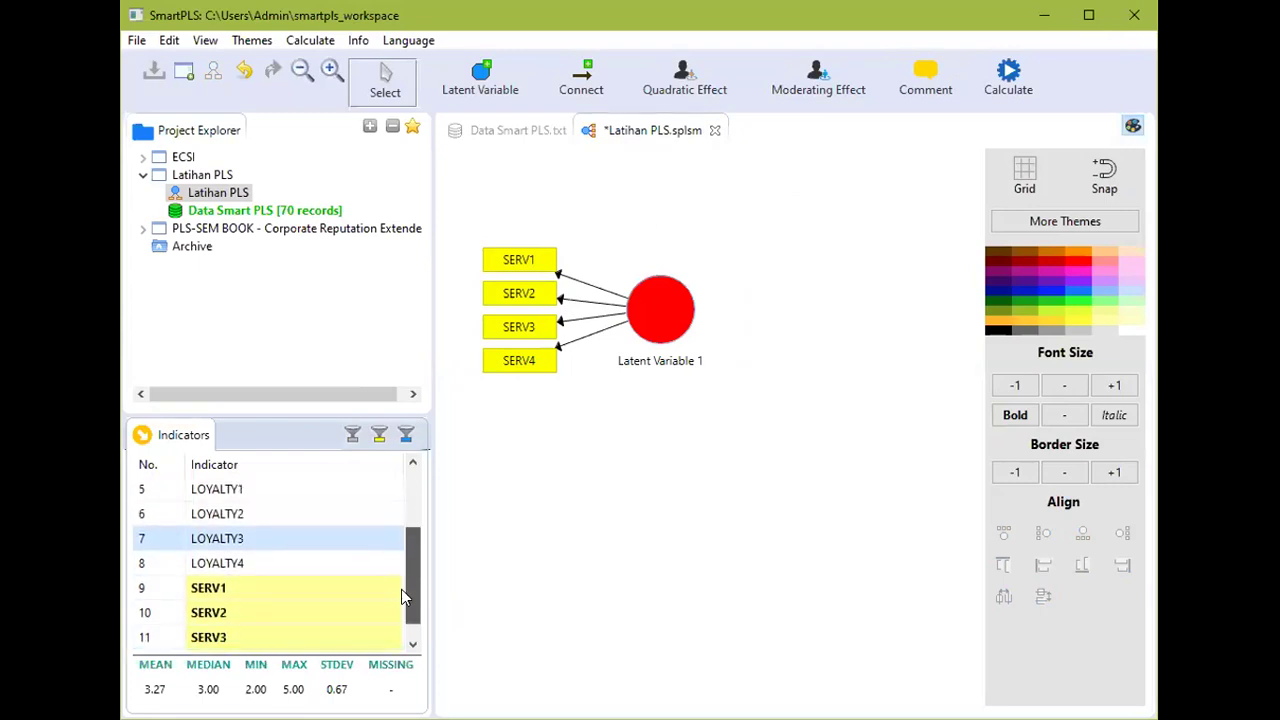
{"action": "left_click", "coordinate": [349, 589]}
{"action": "left_click", "coordinate": [320, 490]}
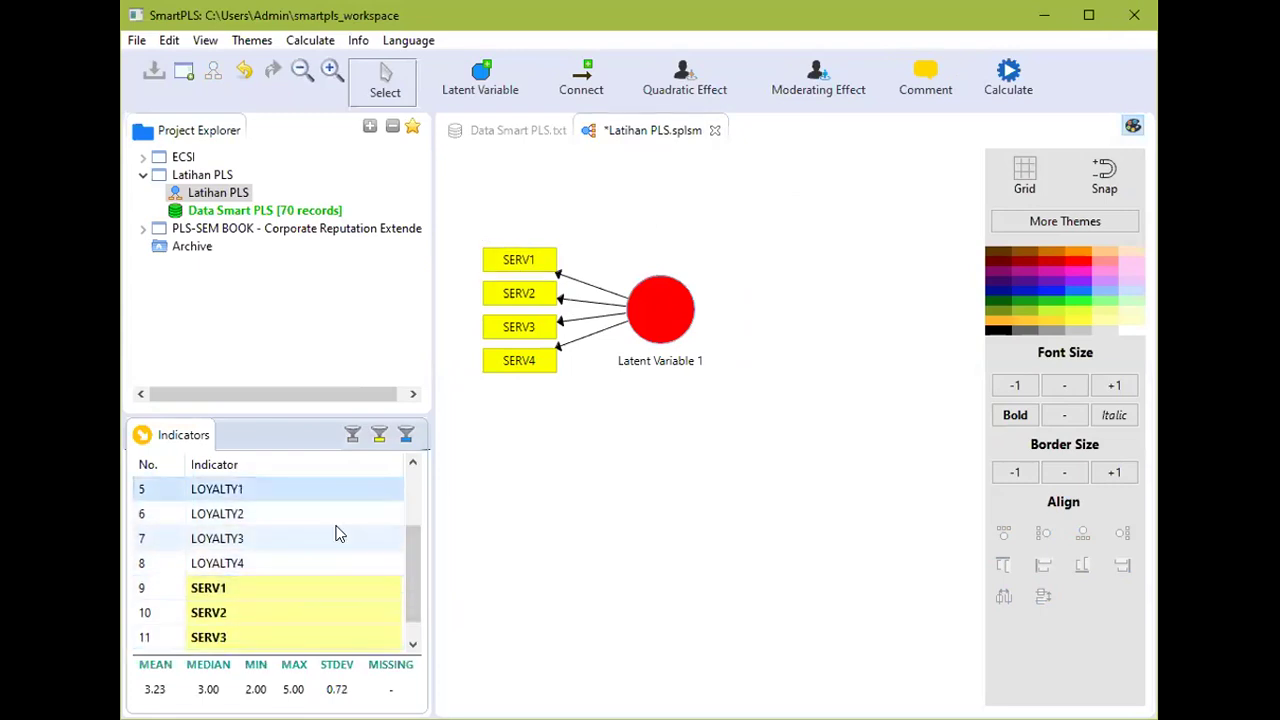
{"action": "scroll", "coordinate": [337, 531], "scroll_direction": "up", "scroll_amount": 2}
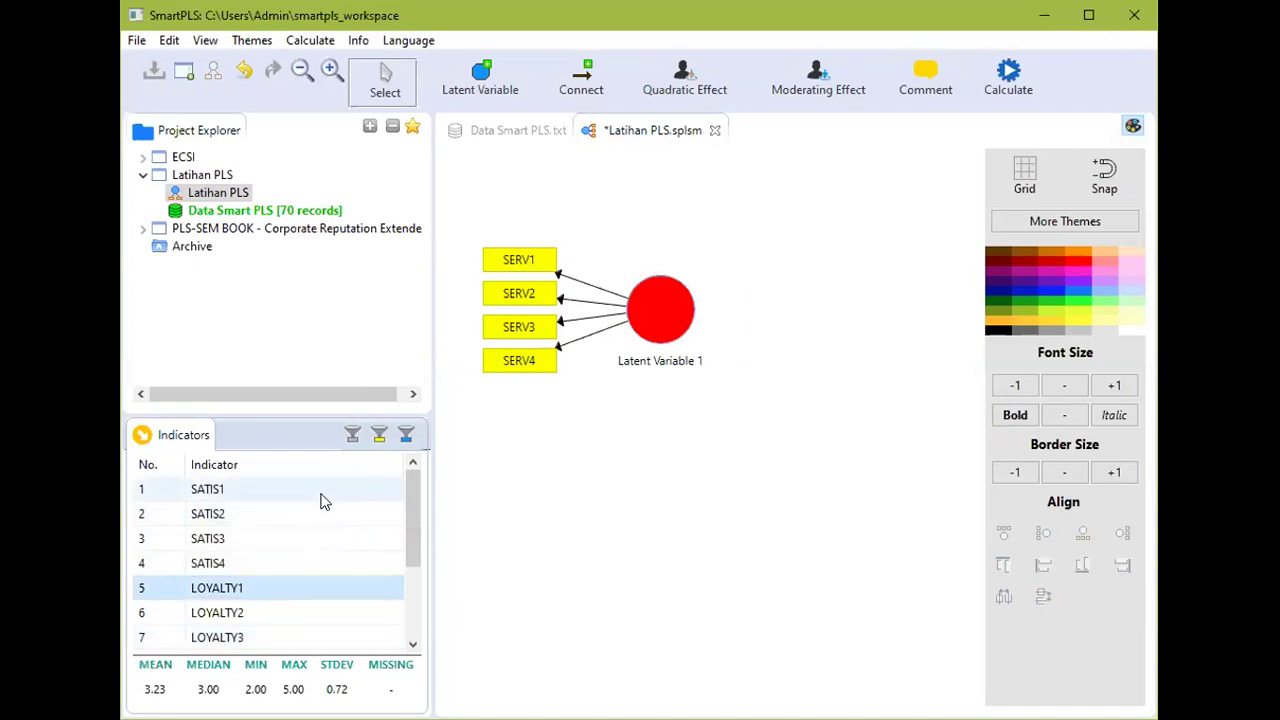
{"action": "left_click", "coordinate": [320, 497]}
{"action": "left_click", "coordinate": [304, 514], "text": "ctrl"}
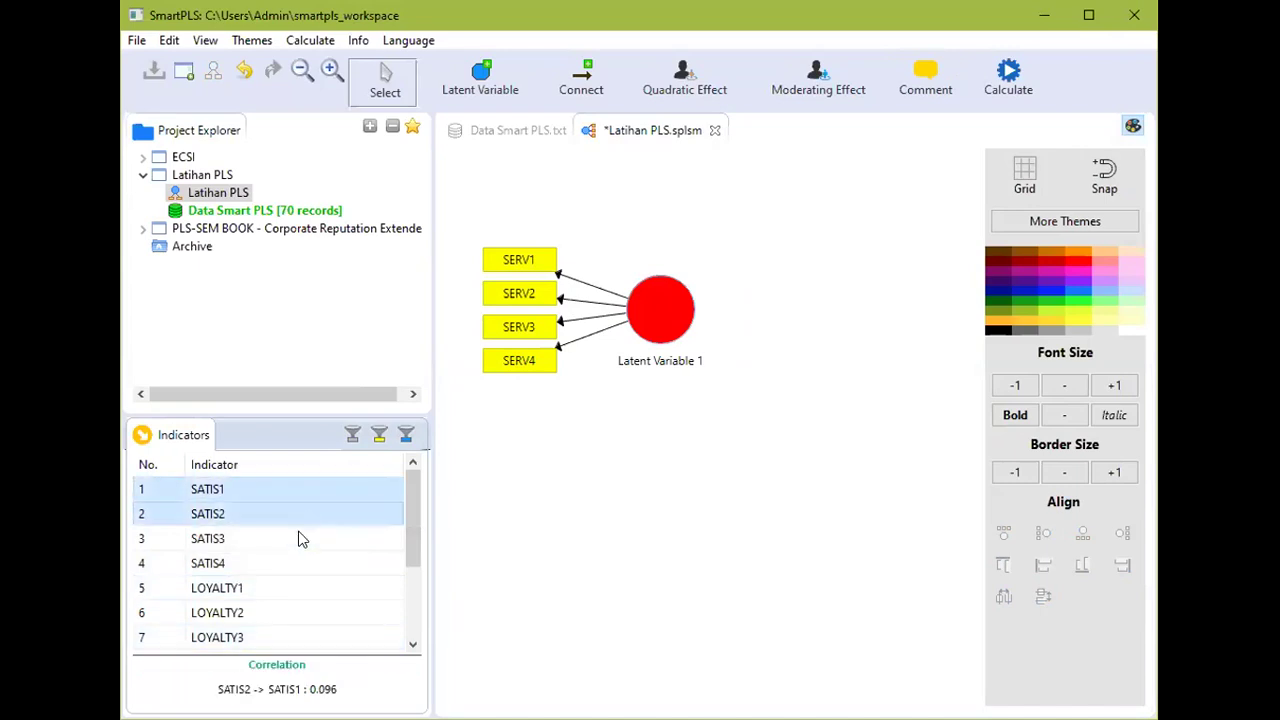
{"action": "left_click", "coordinate": [296, 541], "text": "ctrl"}
{"action": "left_click", "coordinate": [289, 563], "text": "ctrl"}
{"action": "left_click_drag", "start_coordinate": [307, 550], "coordinate": [920, 315]}
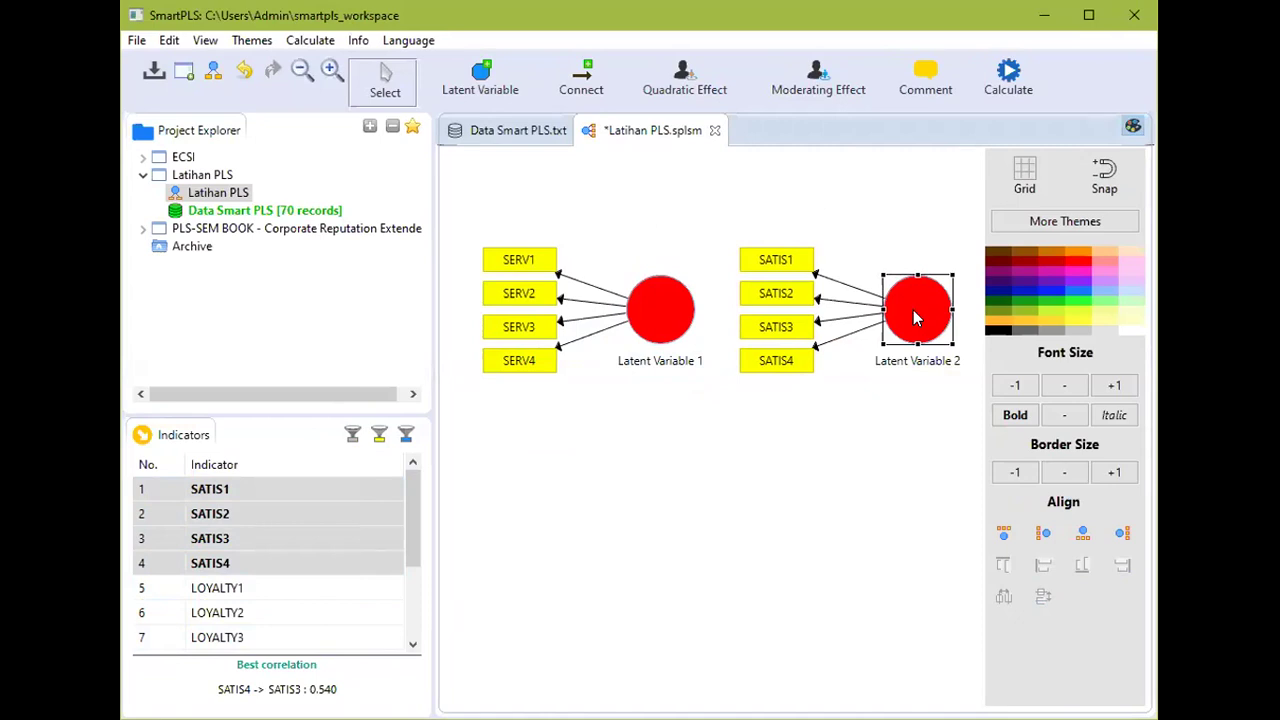
Step: Align the SATIS indicators along the top of Latent Variable 2
{"action": "right_click", "coordinate": [915, 318]}
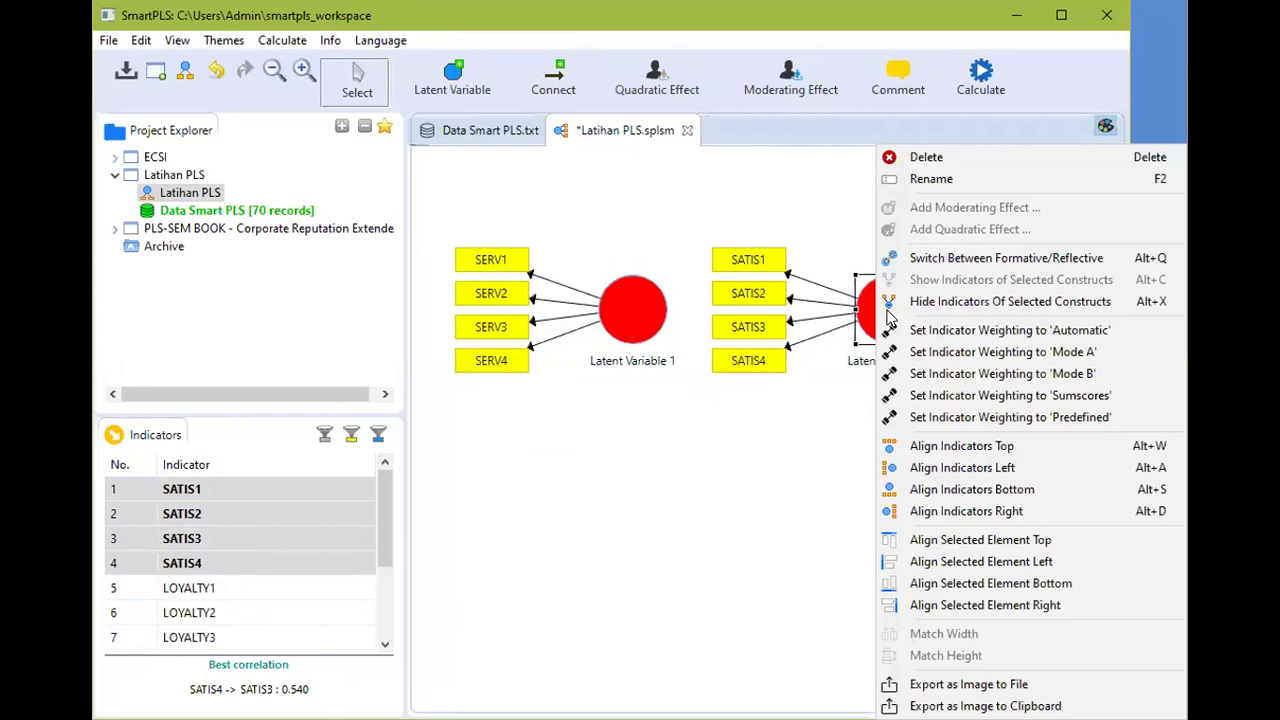
{"action": "left_click", "coordinate": [930, 446]}
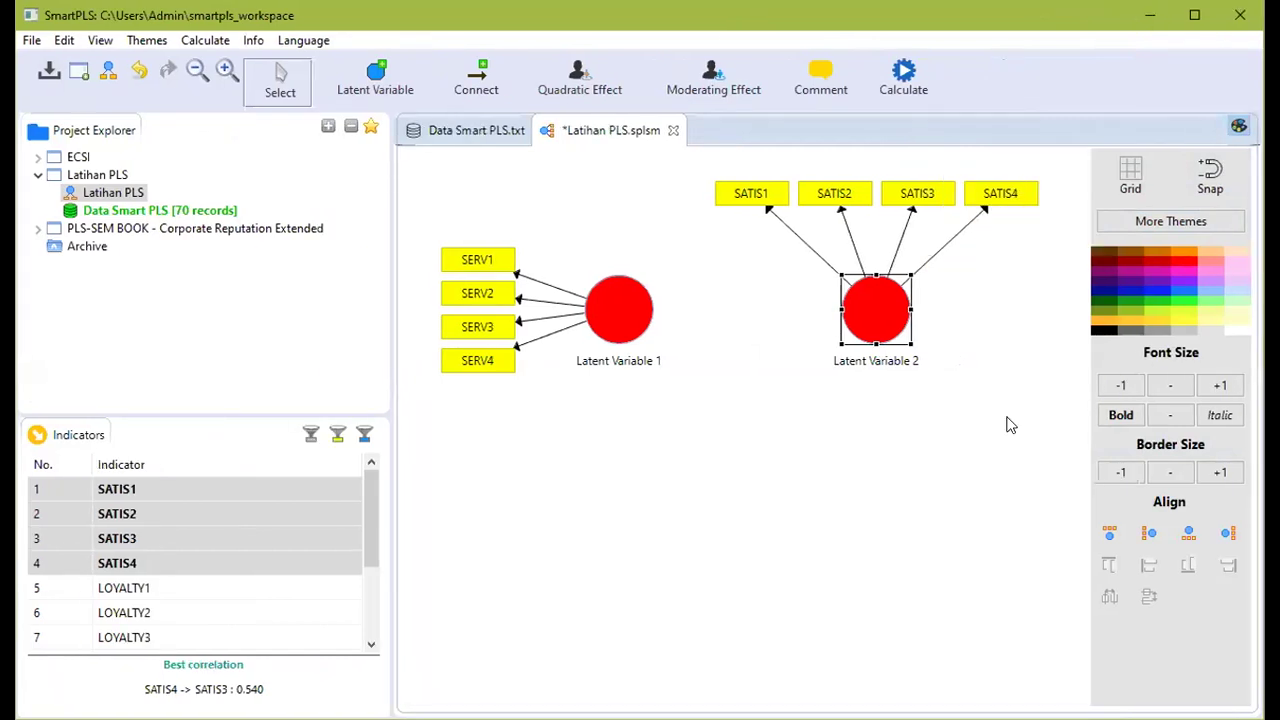
{"action": "left_click", "coordinate": [1007, 417]}
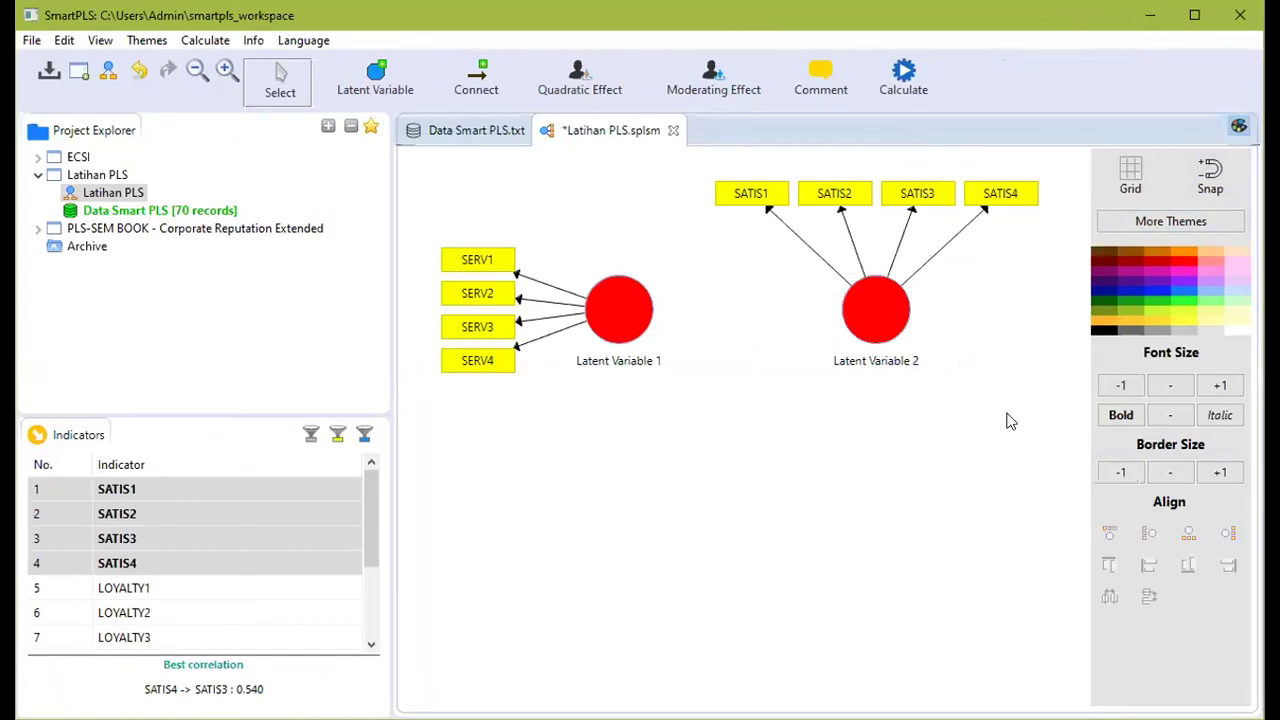
Step: Add a third latent variable with the indicators LOYALTY1, LOYALTY2, LOYALTY3 and LOYALTY4 below Latent Variable 2
{"action": "left_click_drag", "start_coordinate": [369, 521], "coordinate": [365, 580]}
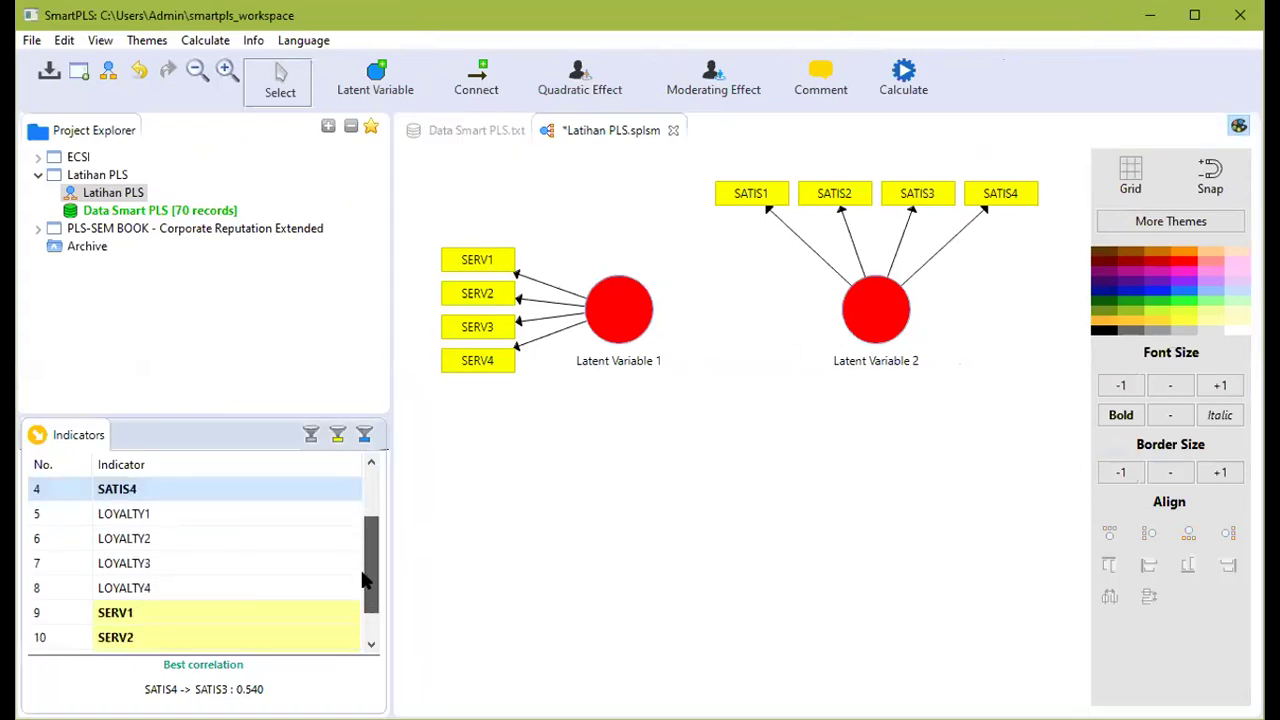
{"action": "left_click", "coordinate": [294, 492]}
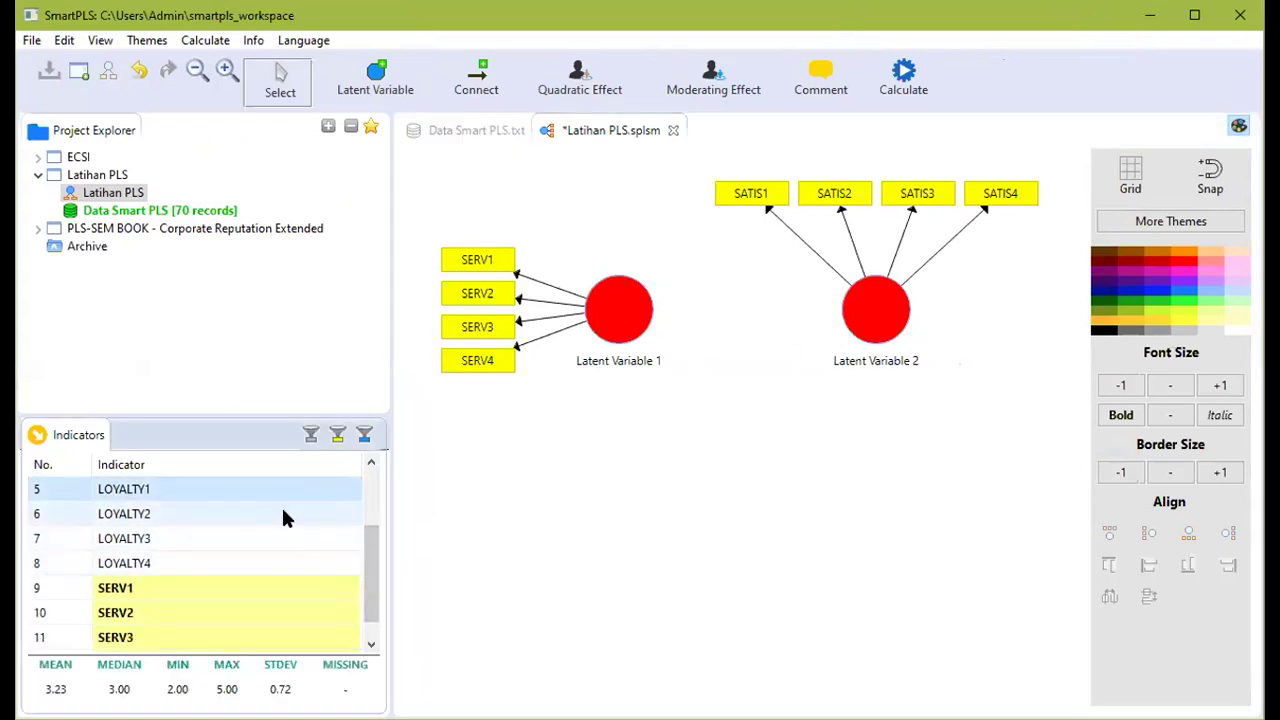
{"action": "left_click", "coordinate": [281, 510]}
{"action": "left_click", "coordinate": [281, 497]}
{"action": "left_click", "coordinate": [276, 522], "text": "ctrl"}
{"action": "left_click", "coordinate": [270, 531], "text": "ctrl"}
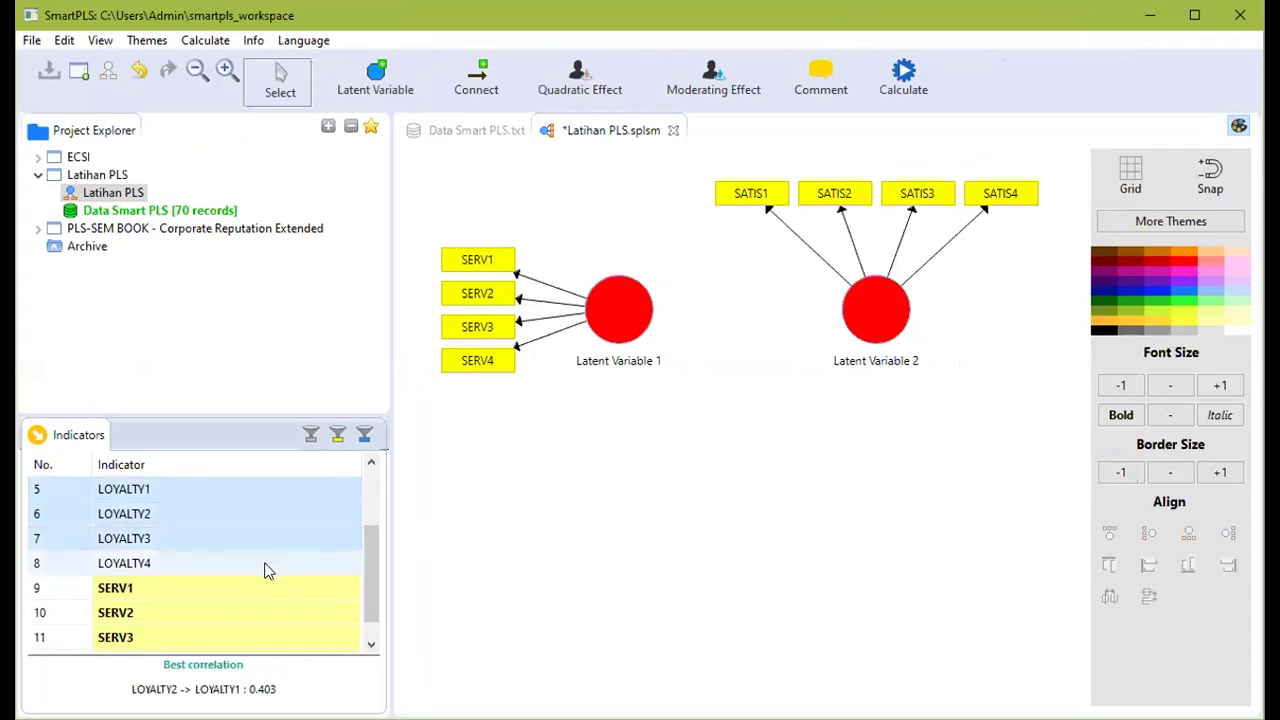
{"action": "left_click", "coordinate": [268, 566], "text": "ctrl"}
{"action": "left_click_drag", "start_coordinate": [340, 524], "coordinate": [908, 510]}
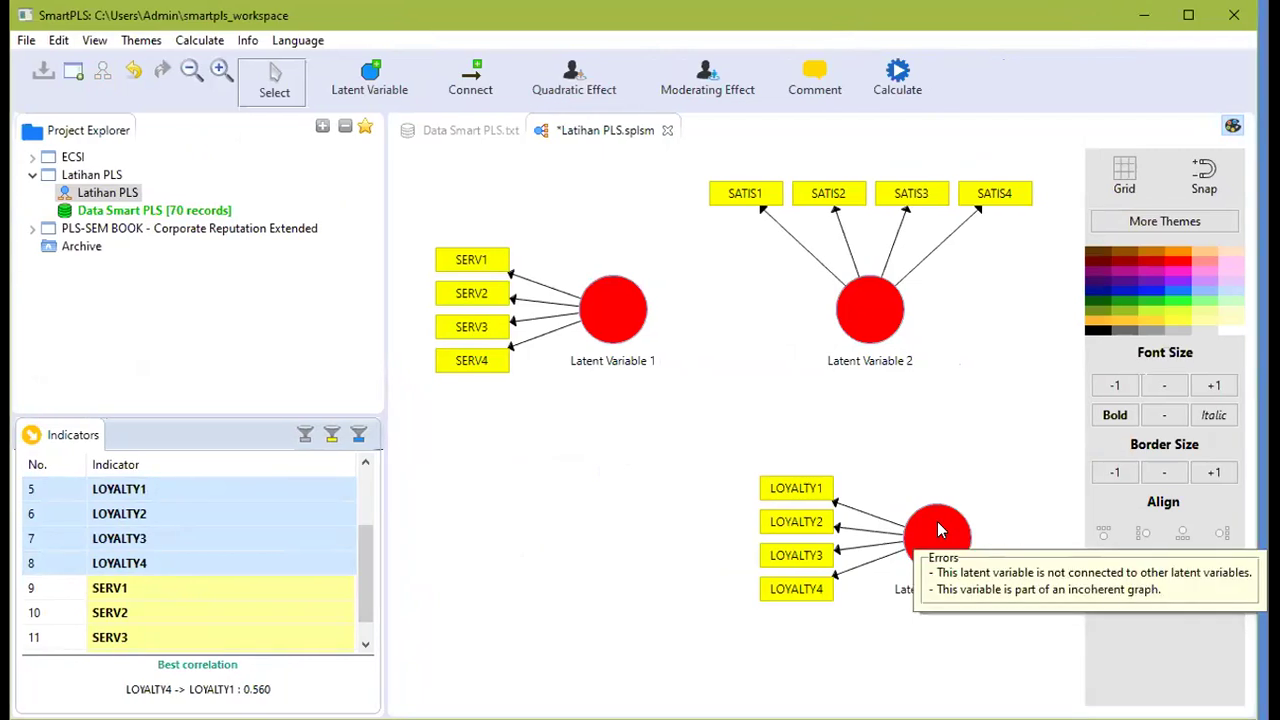
Step: Align the LOYALTY indicators below Latent Variable 3 and widen the model canvas to fit the whole diagram
{"action": "right_click", "coordinate": [937, 525]}
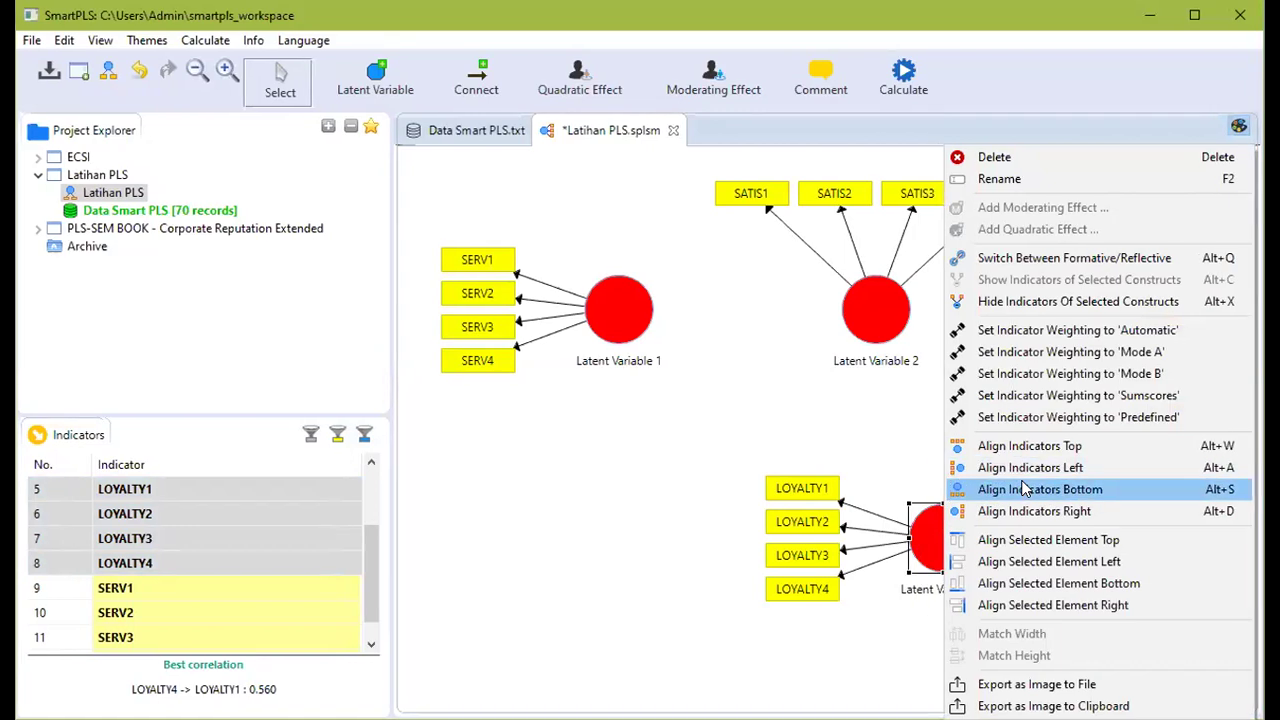
{"action": "left_click", "coordinate": [1023, 488]}
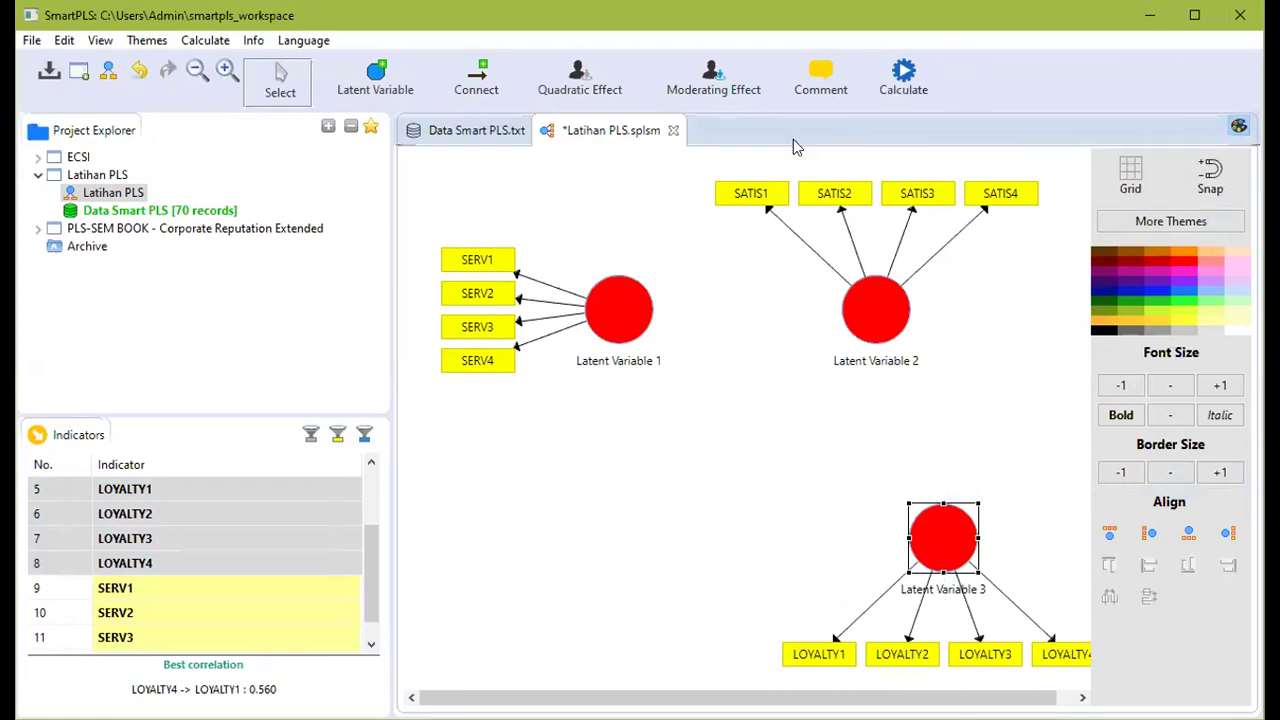
{"action": "left_click_drag", "start_coordinate": [388, 320], "coordinate": [293, 343]}
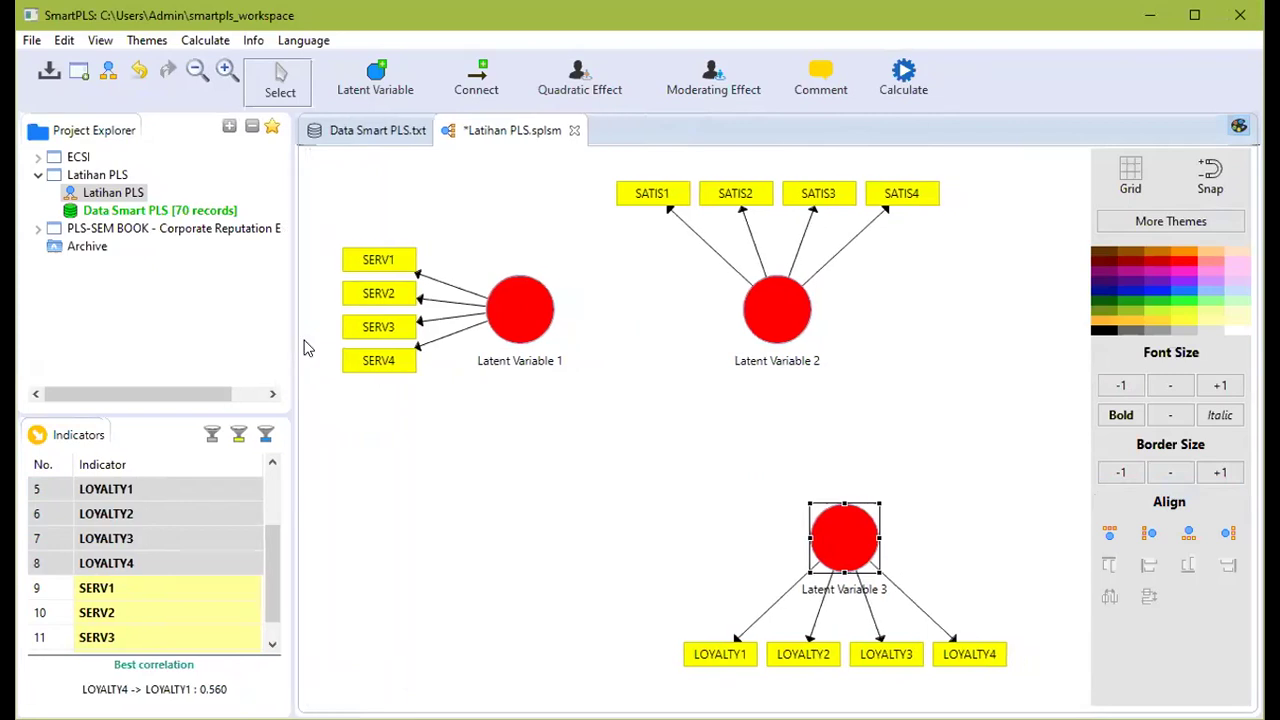
{"action": "left_click", "coordinate": [950, 363]}
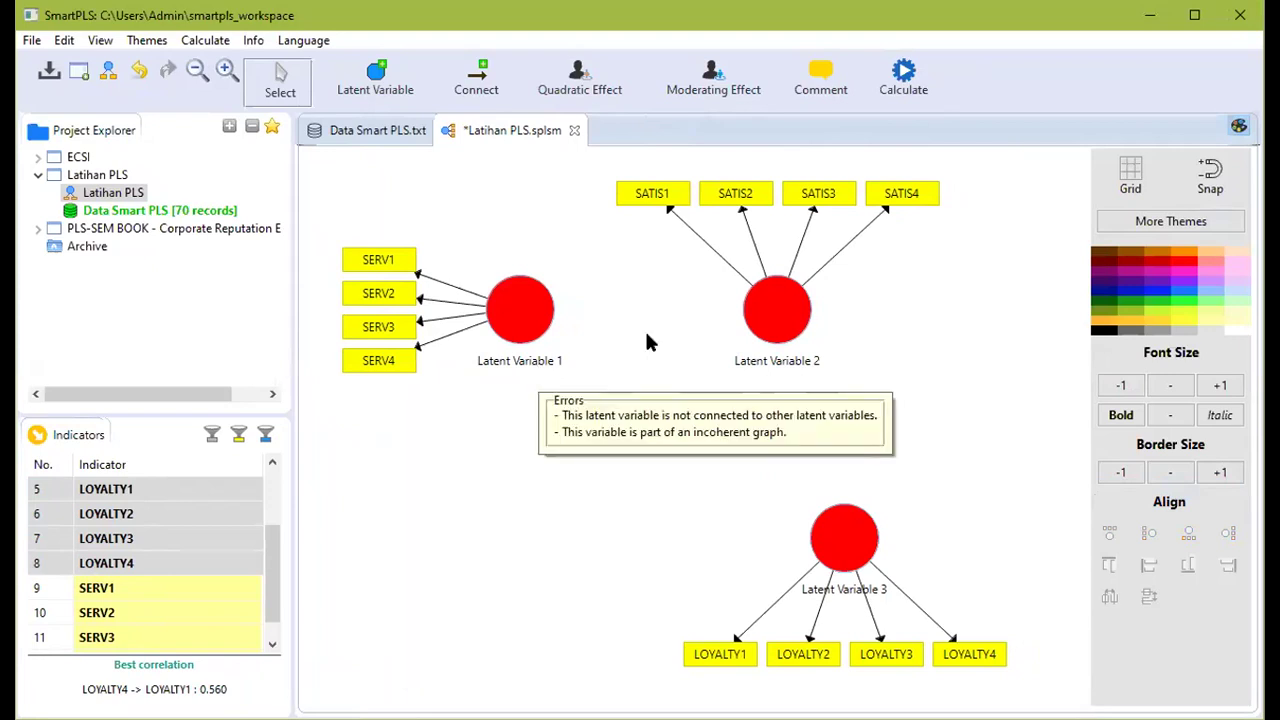
Step: Try switching Latent Variable 2 from reflective to formative measurement, and switch it back to reflective
{"action": "mouse_move", "coordinate": [802, 325]}
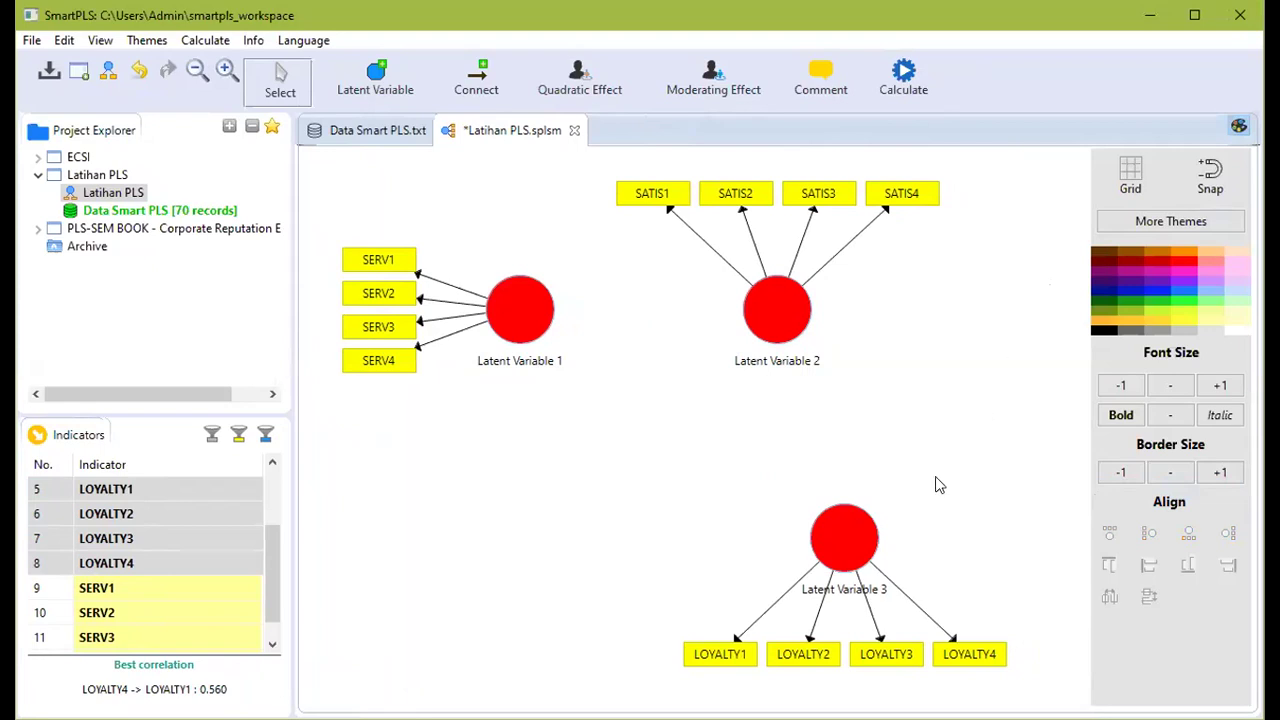
{"action": "mouse_move", "coordinate": [860, 562]}
{"action": "left_click", "coordinate": [792, 330]}
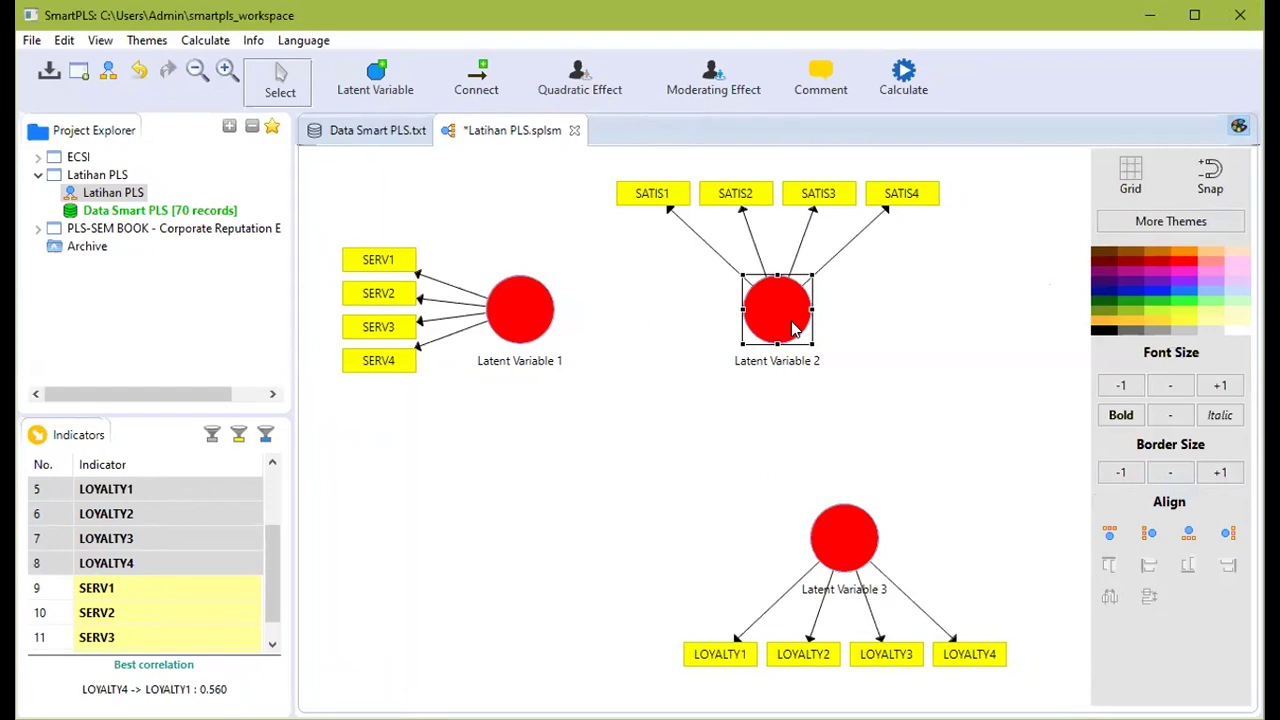
{"action": "right_click", "coordinate": [792, 330]}
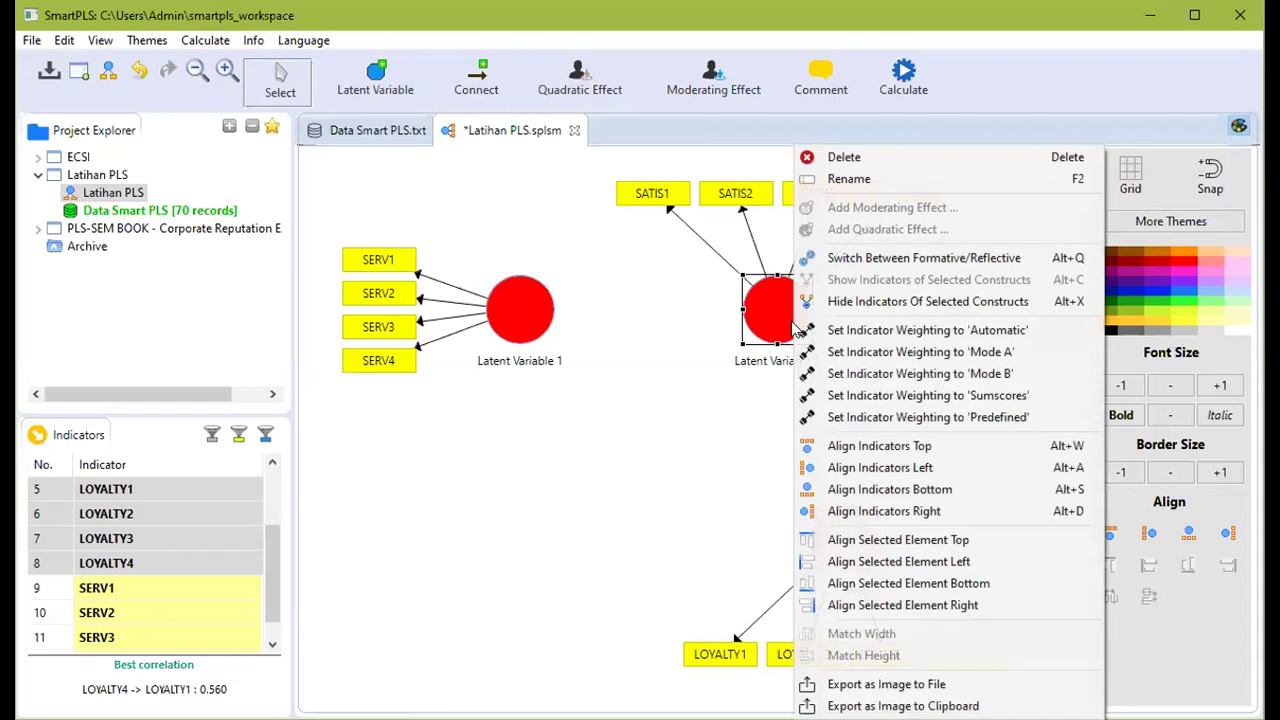
{"action": "left_click", "coordinate": [895, 260]}
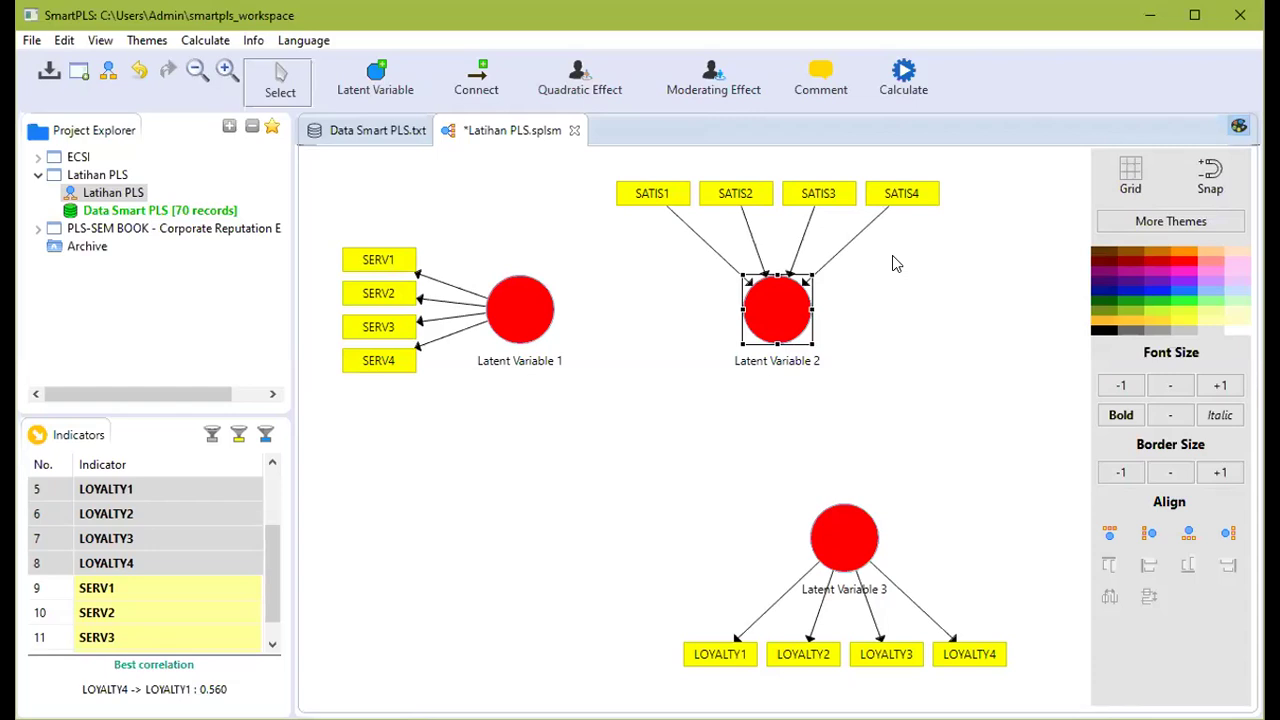
{"action": "right_click", "coordinate": [790, 310]}
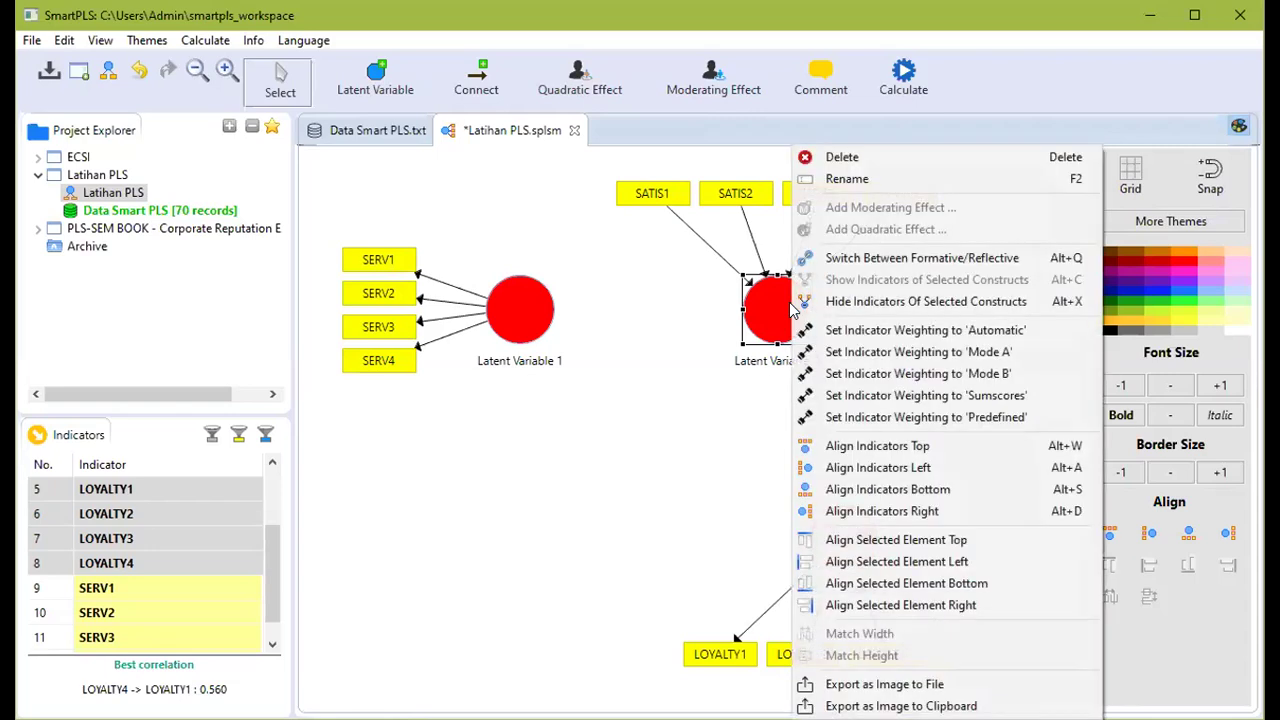
{"action": "left_click", "coordinate": [888, 258]}
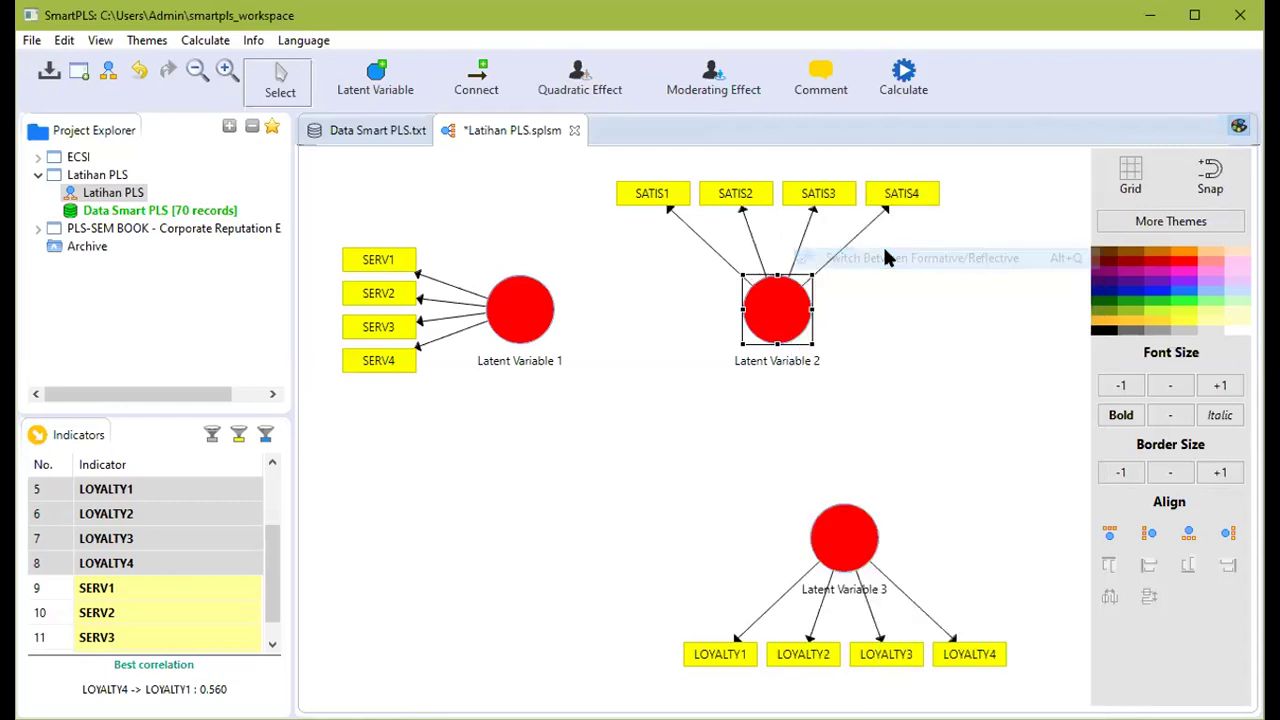
{"action": "left_click", "coordinate": [948, 322]}
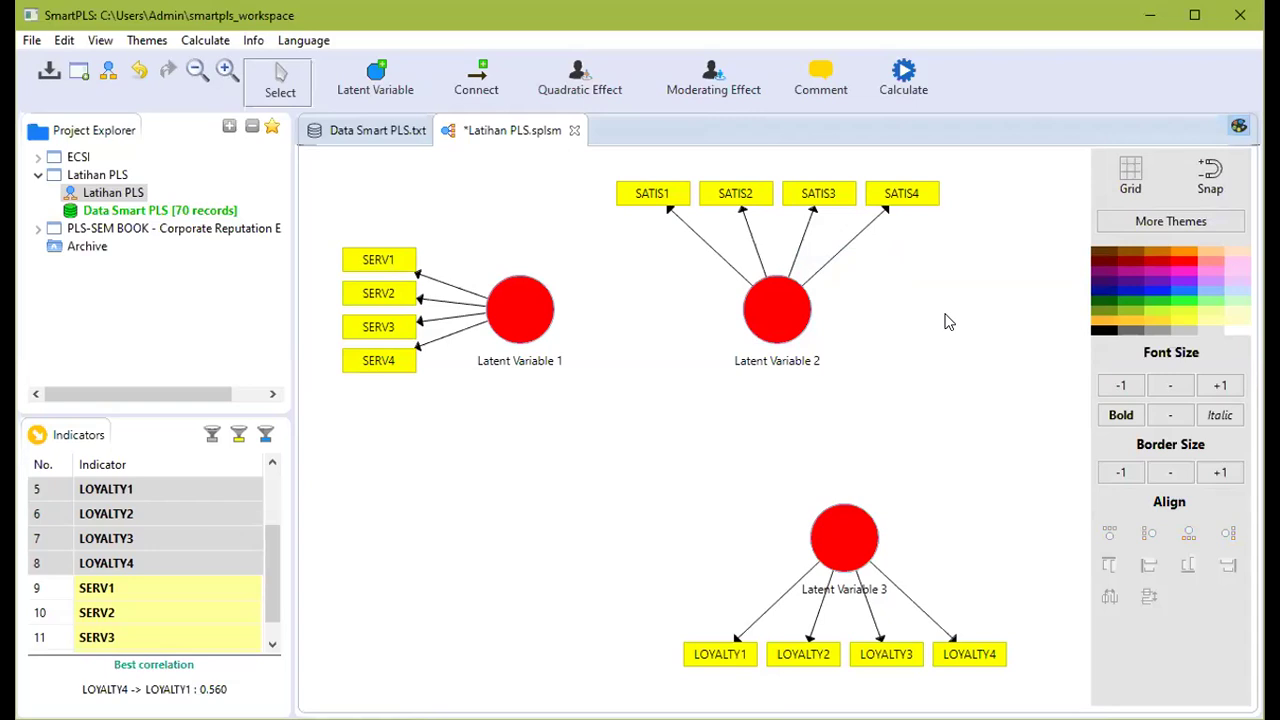
Step: Connect Latent Variable 1 to Latent Variable 2, Latent Variable 2 to Latent Variable 3, and Latent Variable 1 to Latent Variable 3
{"action": "left_click", "coordinate": [478, 80]}
{"action": "left_click", "coordinate": [530, 305]}
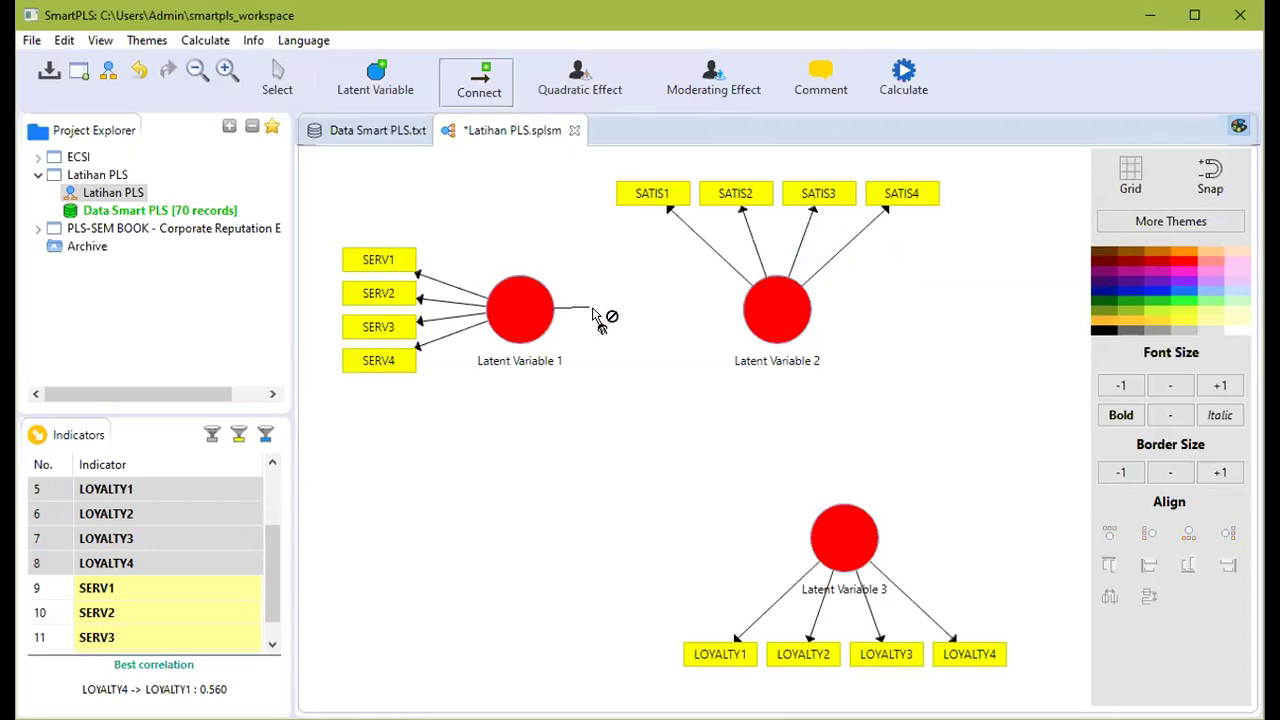
{"action": "left_click", "coordinate": [762, 306]}
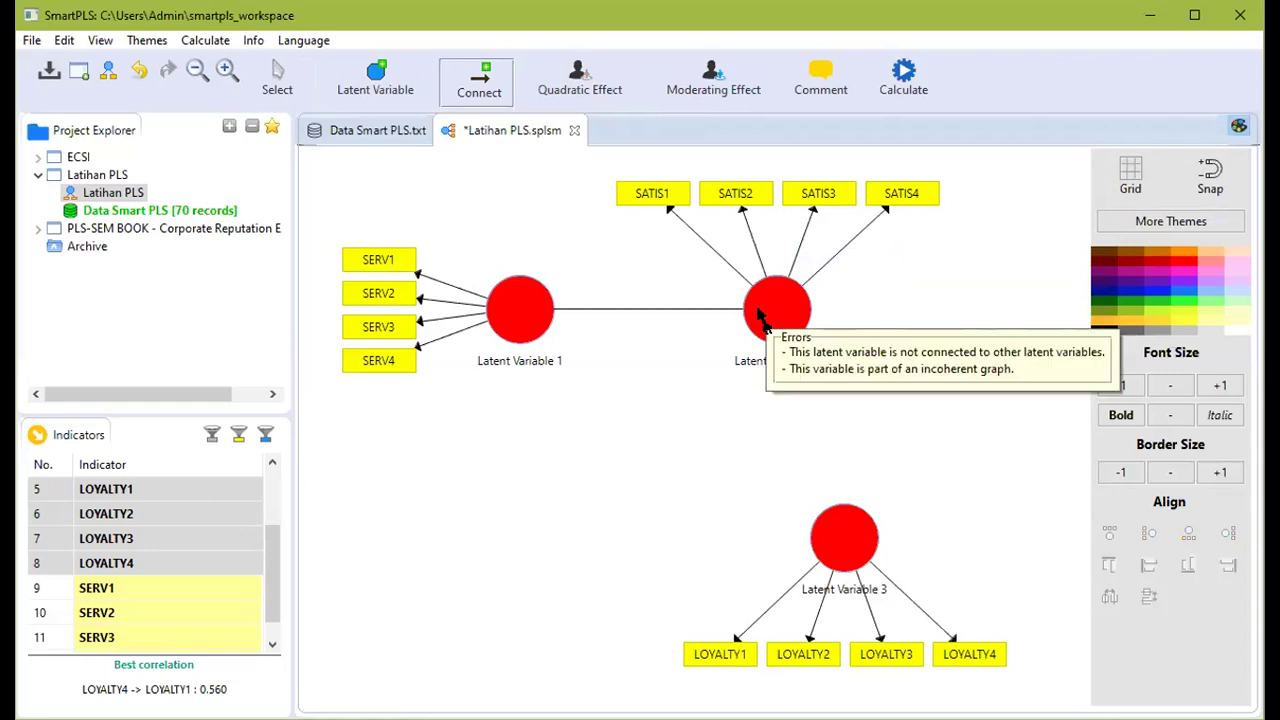
{"action": "left_click", "coordinate": [745, 311]}
{"action": "left_click", "coordinate": [770, 316]}
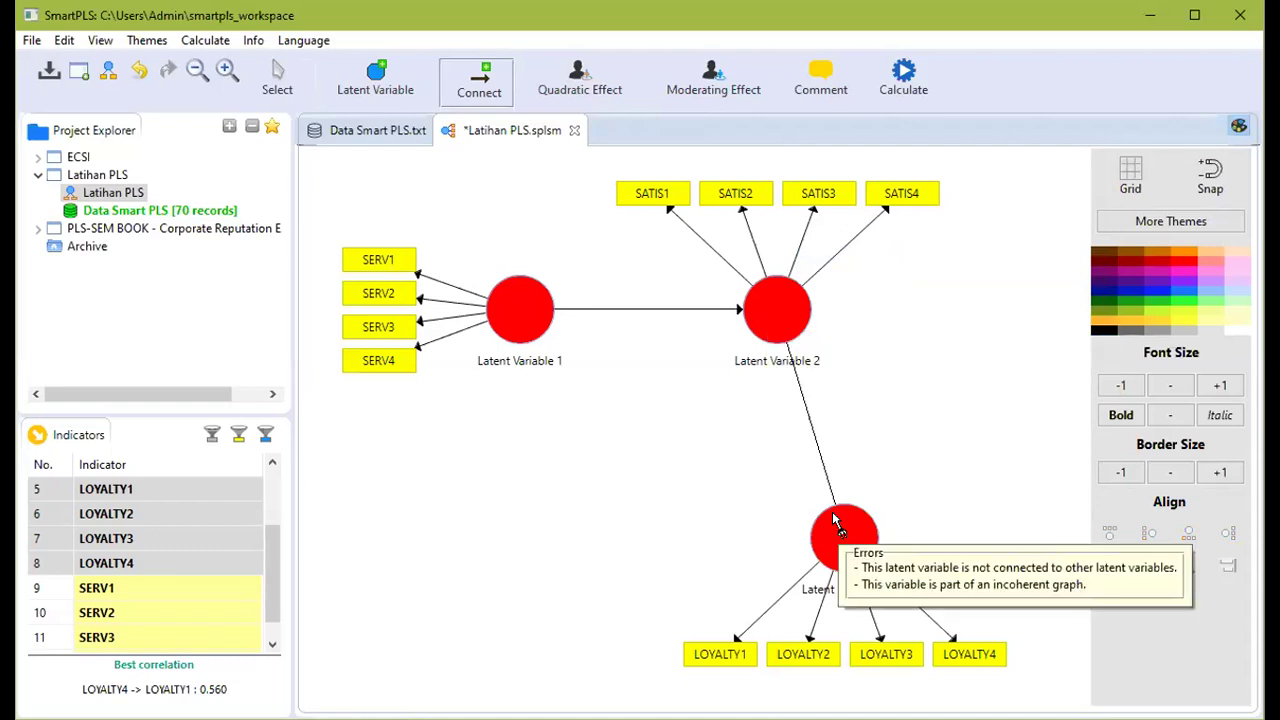
{"action": "left_click", "coordinate": [846, 533]}
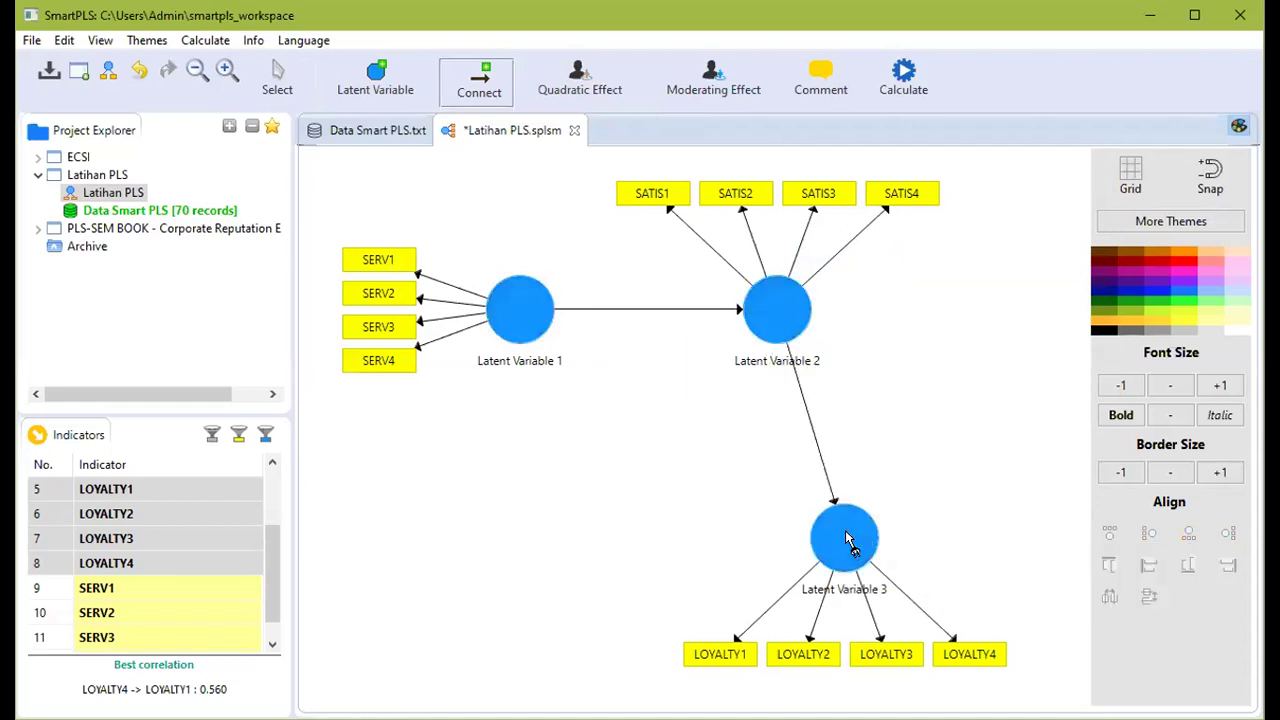
{"action": "left_click", "coordinate": [548, 330]}
{"action": "left_click", "coordinate": [824, 540]}
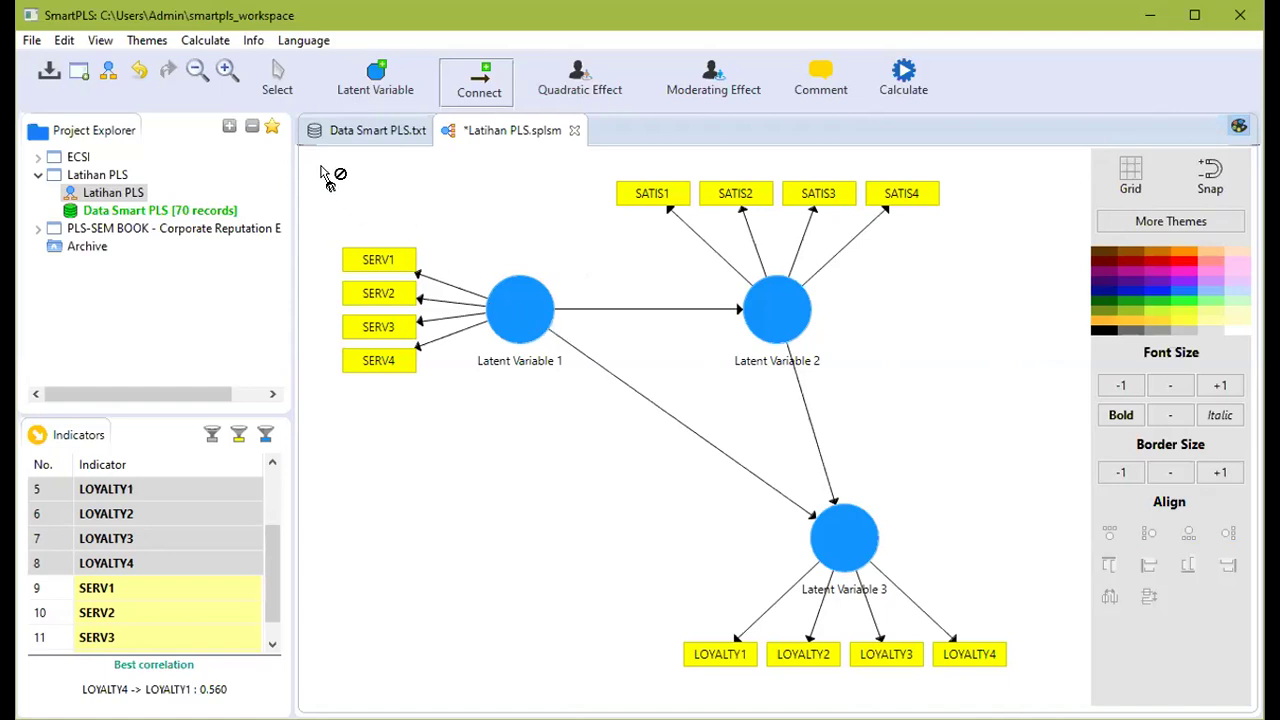
{"action": "left_click", "coordinate": [280, 85]}
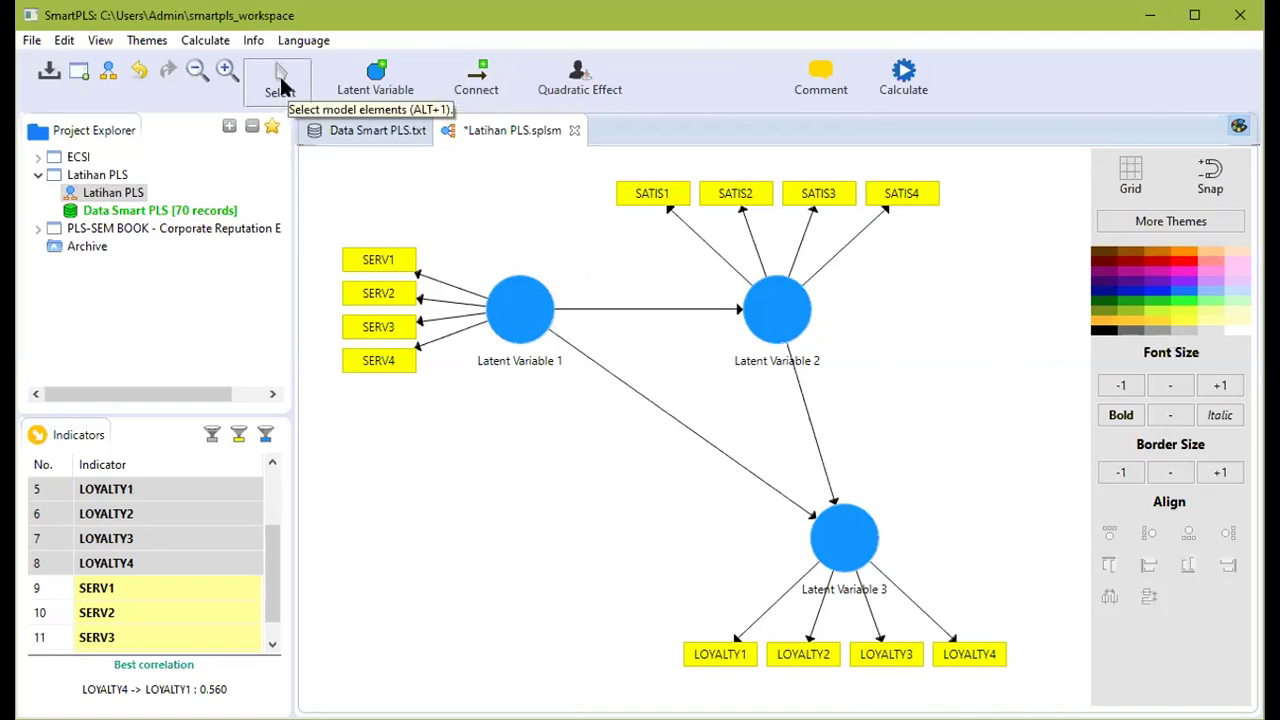
Step: Rename Latent Variable 1, the construct with the SERV indicators, to Service
{"action": "left_click", "coordinate": [525, 334]}
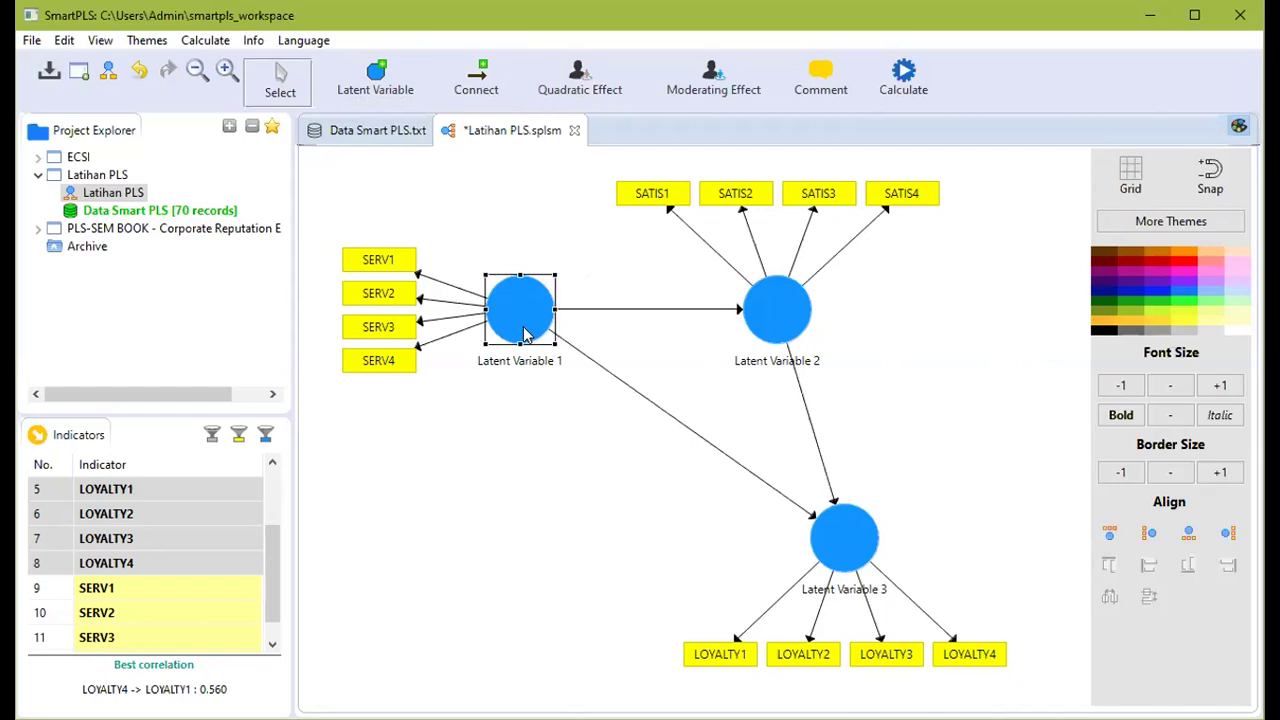
{"action": "right_click", "coordinate": [525, 334]}
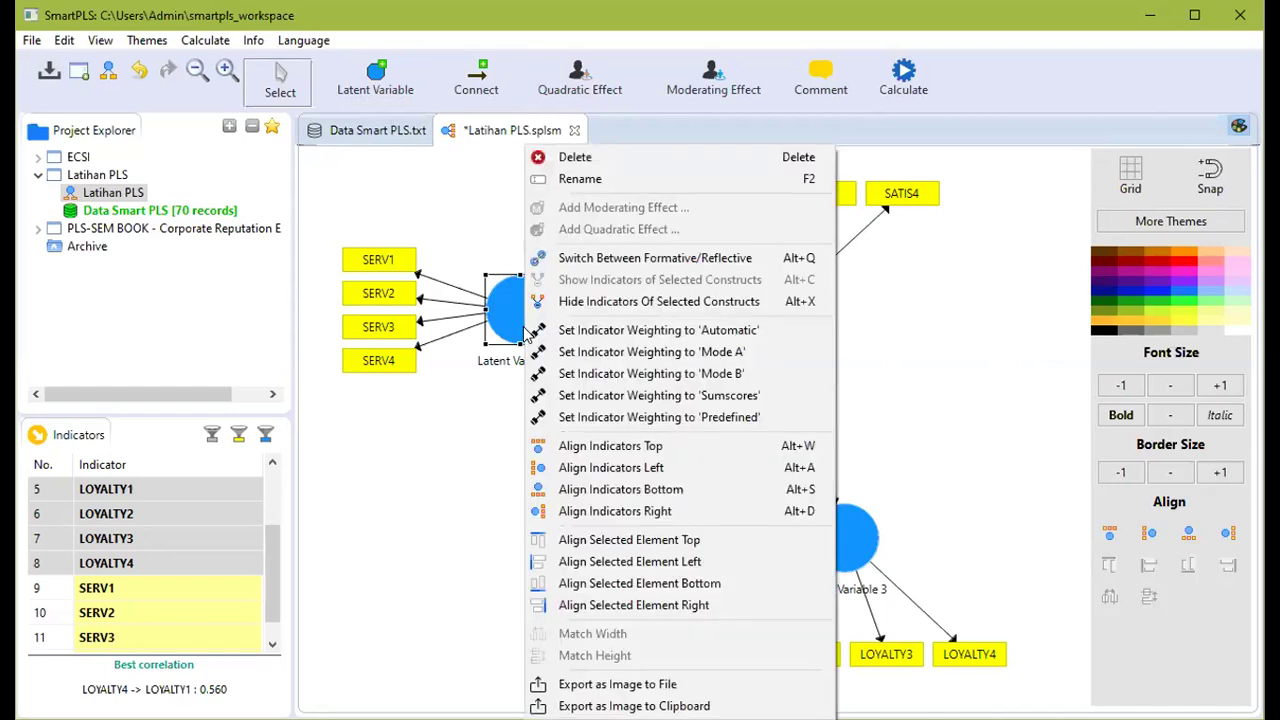
{"action": "left_click", "coordinate": [590, 178]}
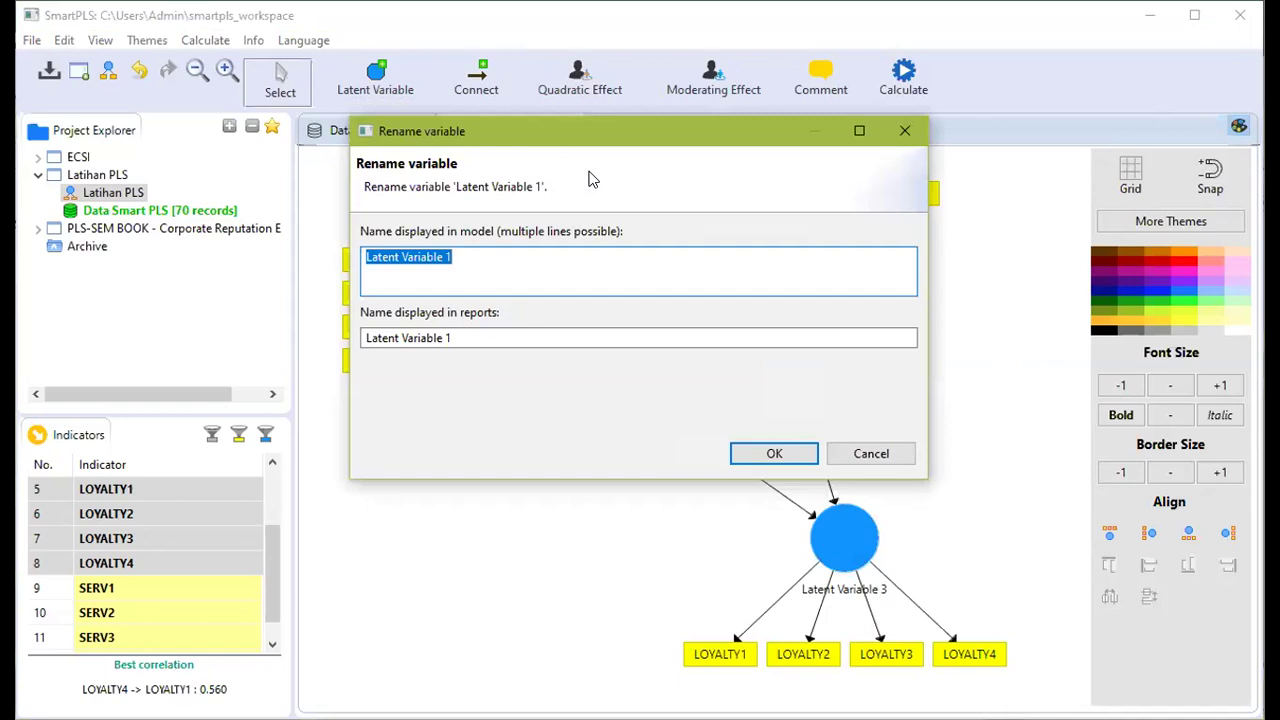
{"action": "left_click_drag", "start_coordinate": [667, 133], "coordinate": [795, 105]}
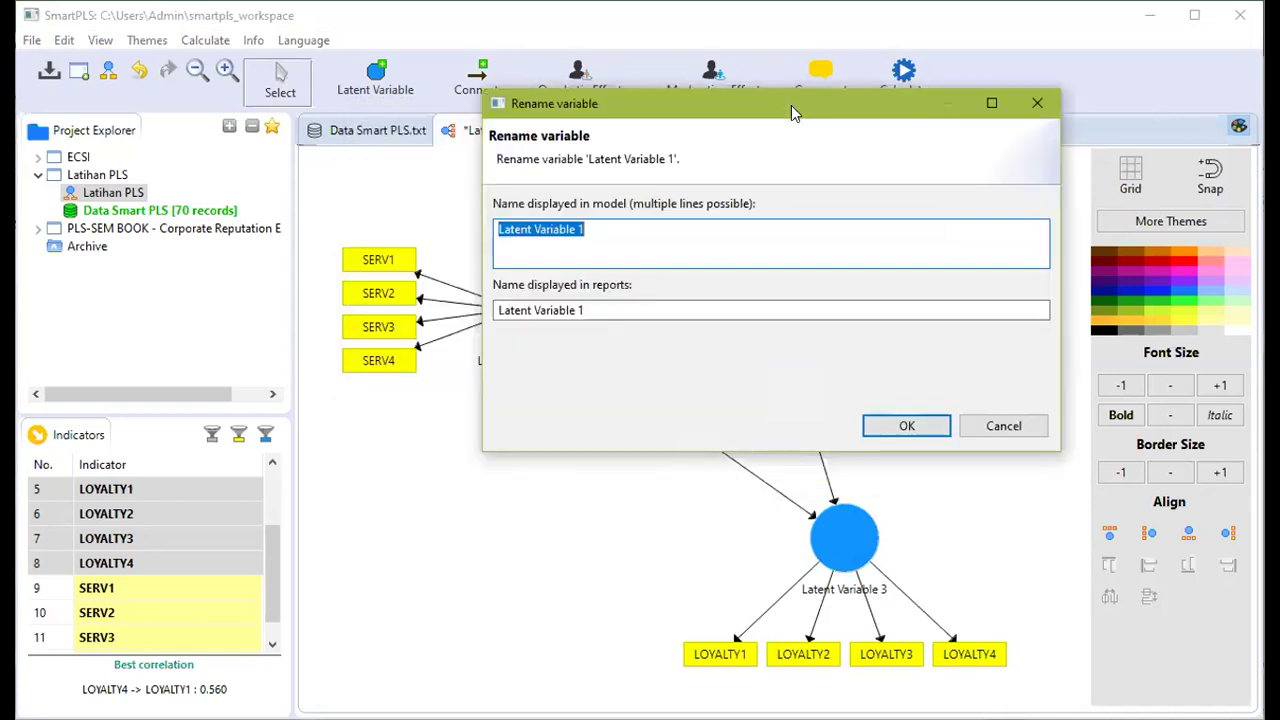
{"action": "type", "text": "Se"}
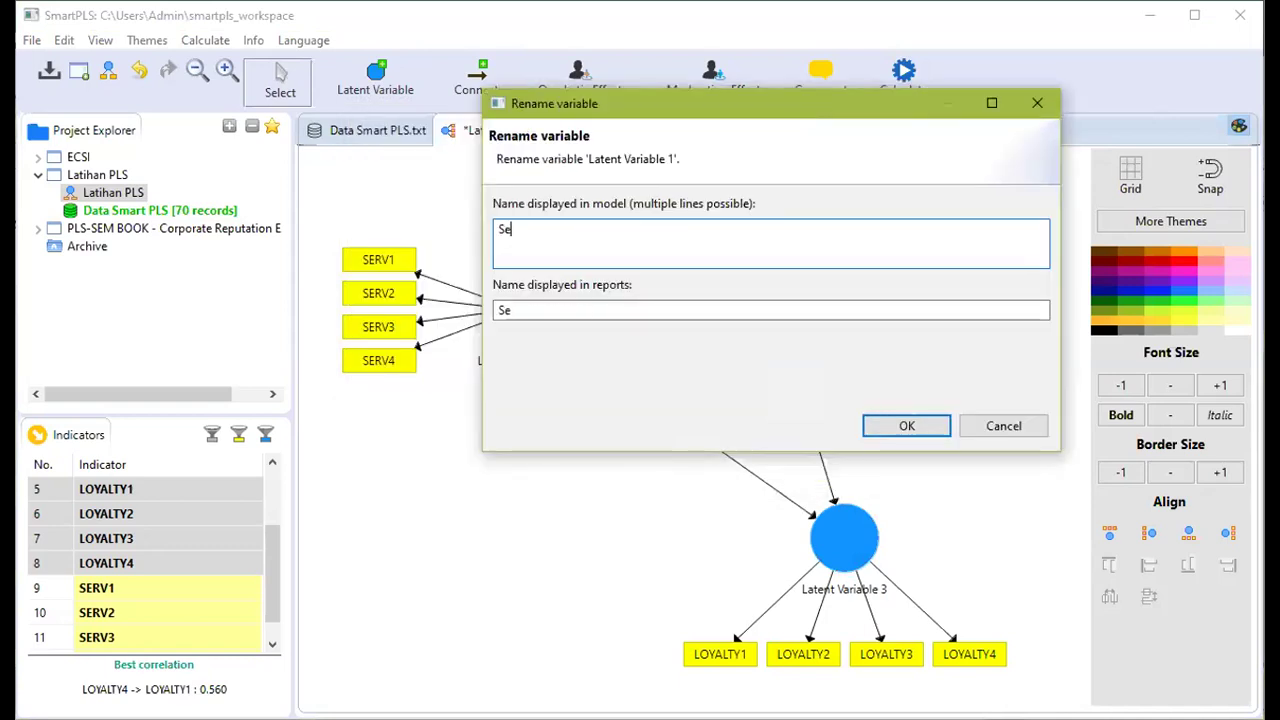
{"action": "type", "text": "rvicr"}
{"action": "key", "text": "BackSpace"}
{"action": "type", "text": "e"}
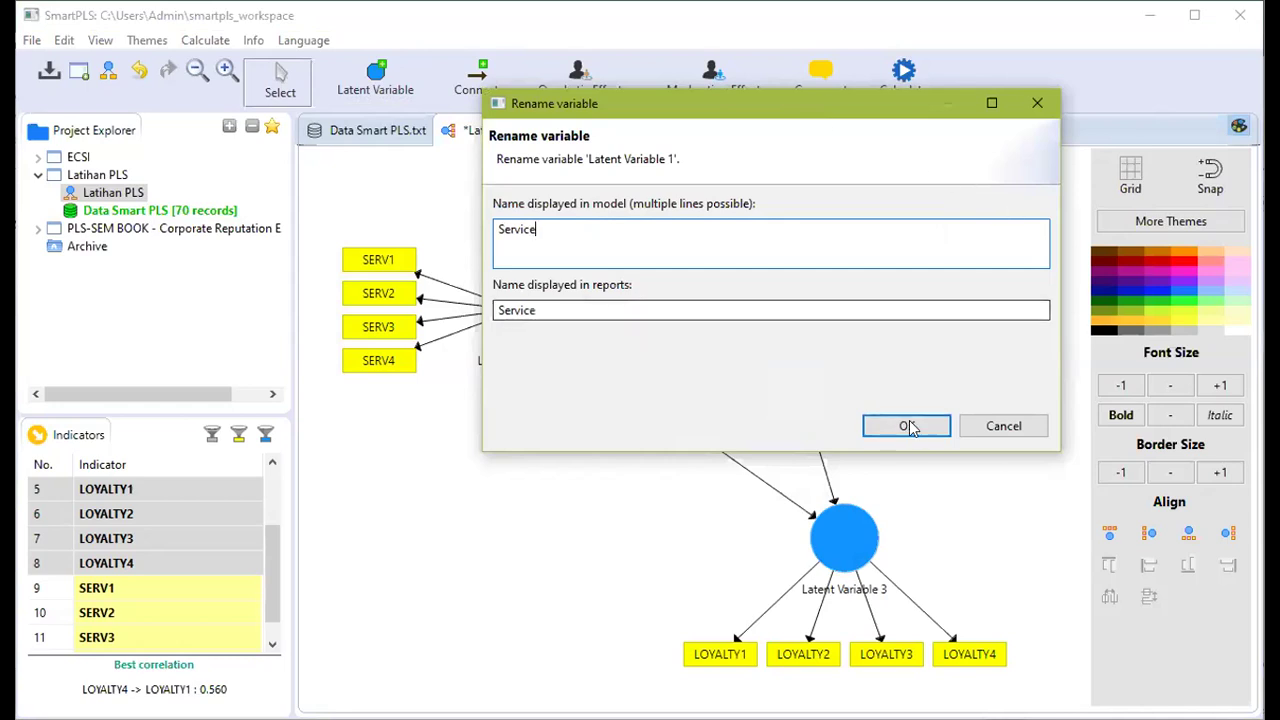
{"action": "key", "text": "Return"}
Step: Rename Latent Variable 2, the construct with the SATIS indicators, to Satisfaction
{"action": "left_click", "coordinate": [798, 320]}
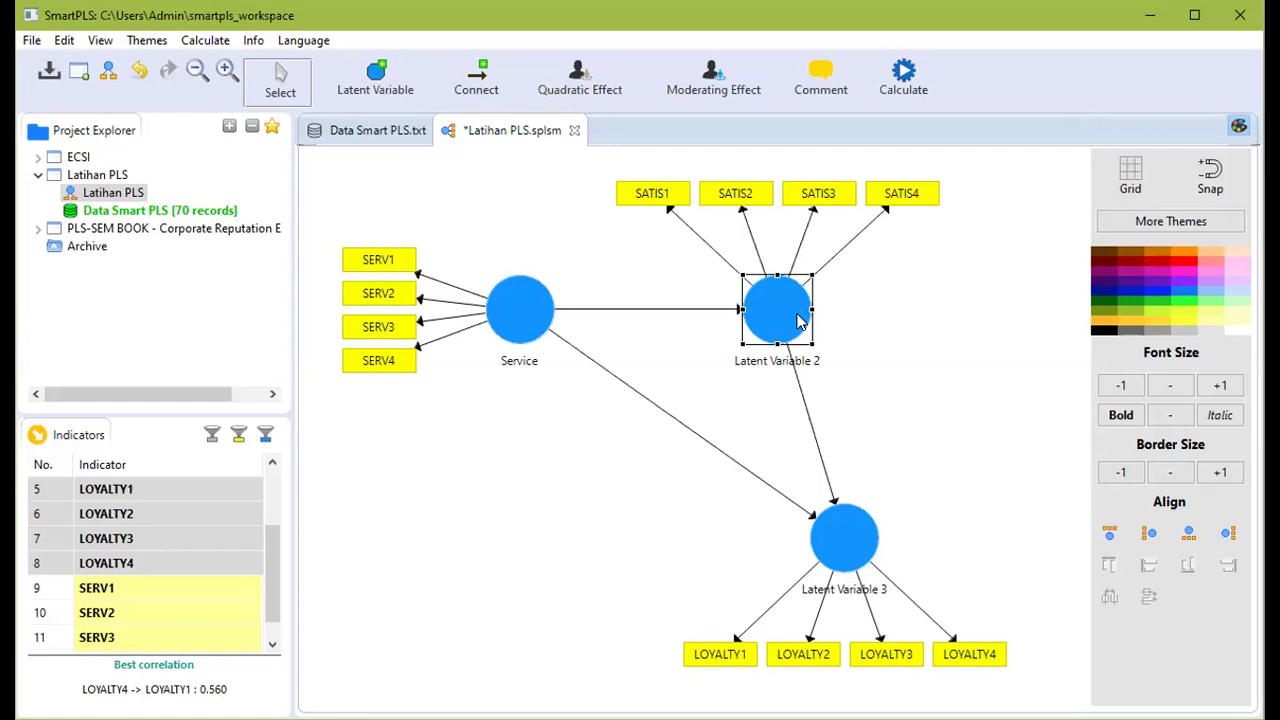
{"action": "right_click", "coordinate": [798, 320]}
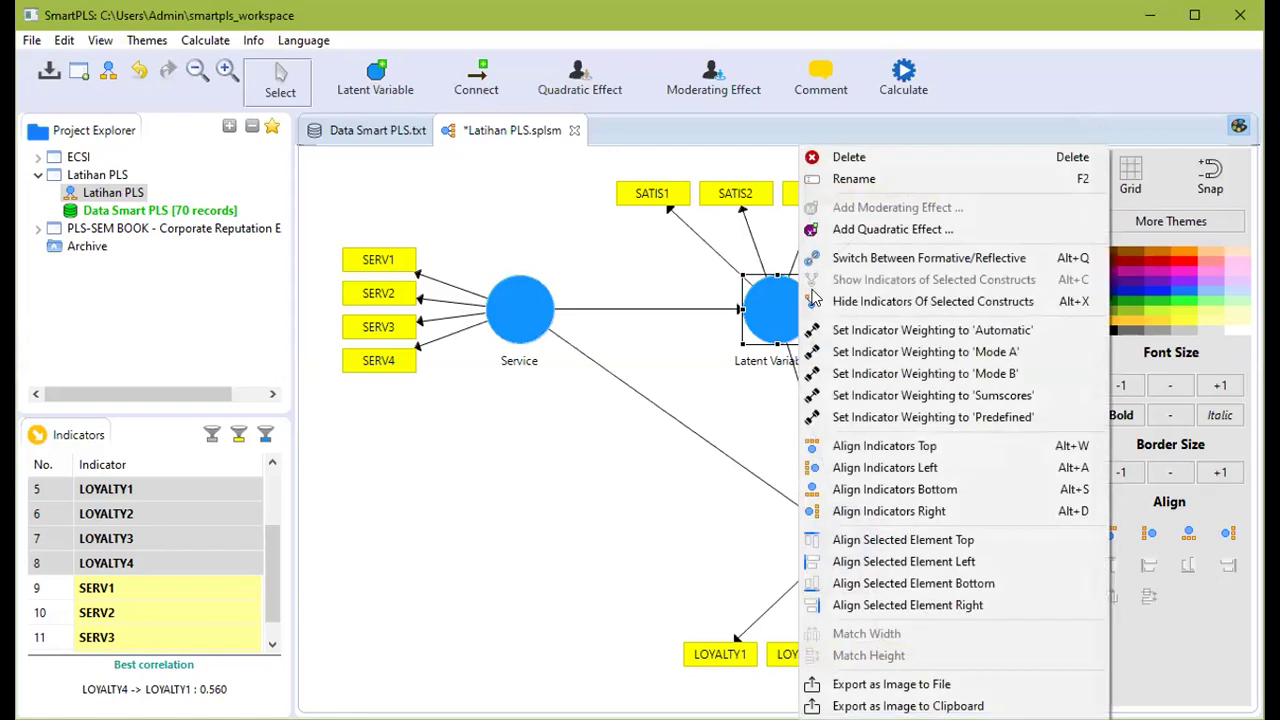
{"action": "left_click", "coordinate": [872, 176]}
{"action": "type", "text": "Sa"}
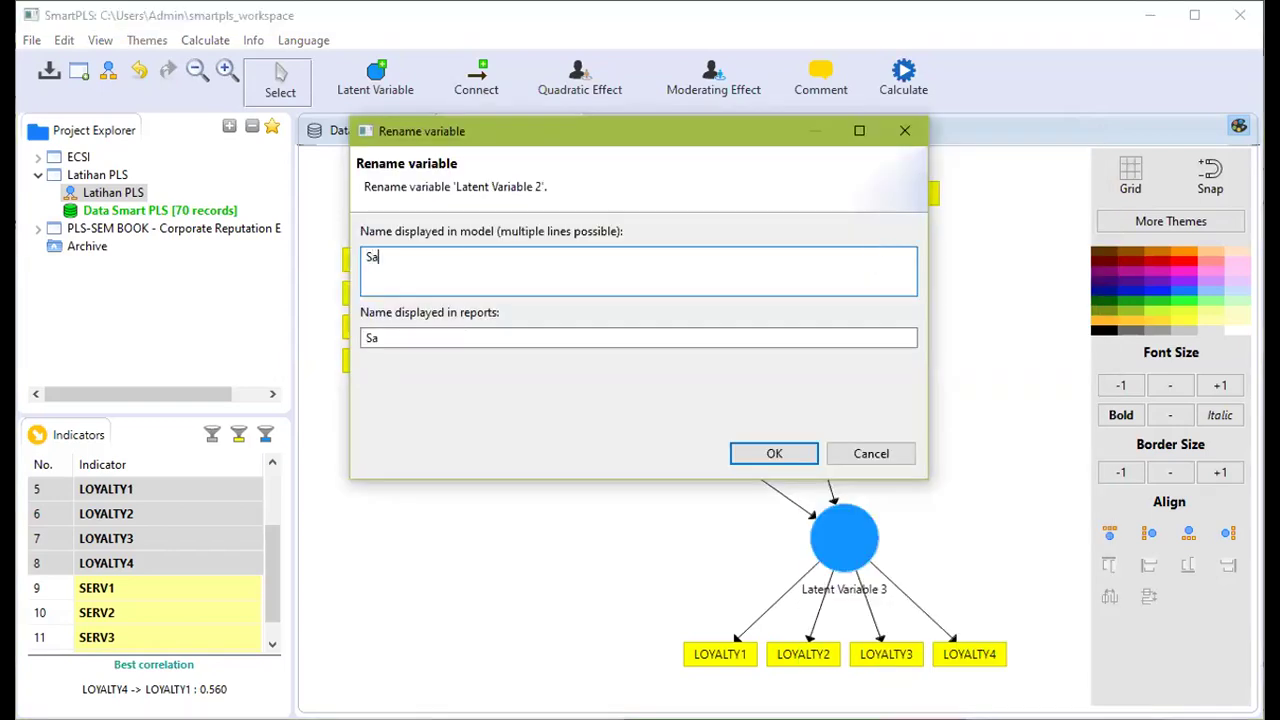
{"action": "type", "text": "tisfaction"}
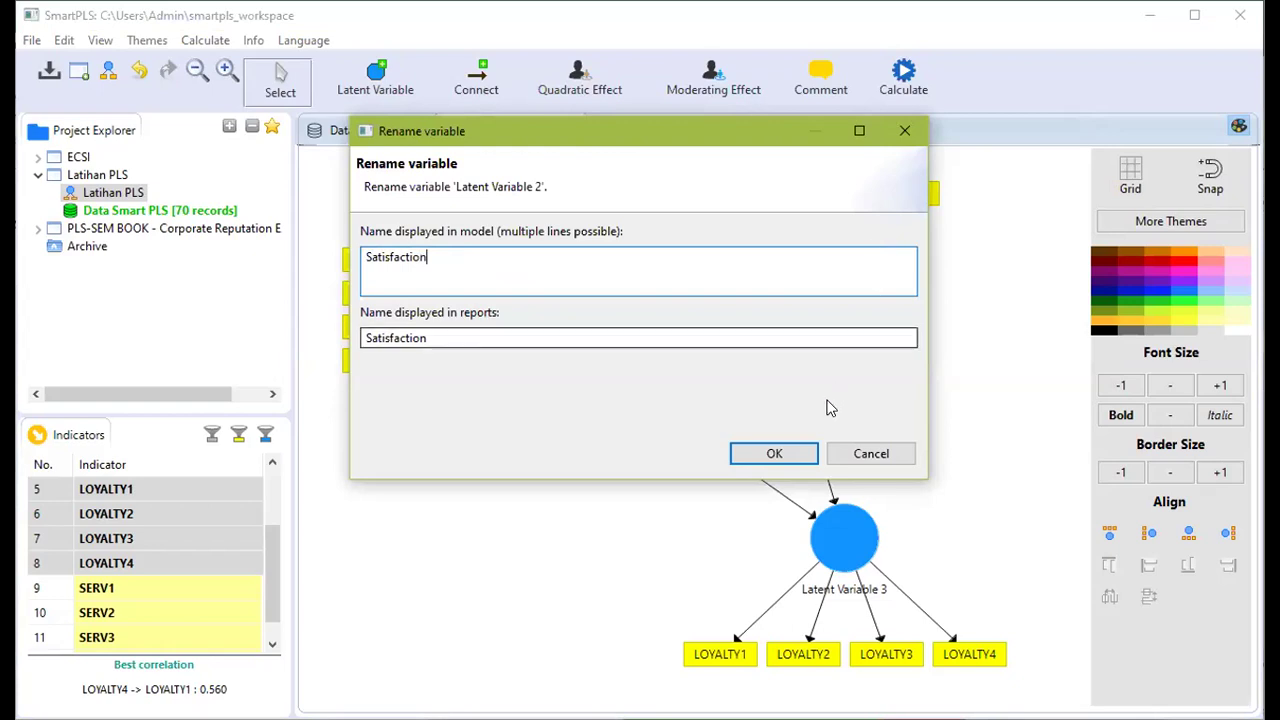
{"action": "left_click", "coordinate": [791, 456]}
Step: Rename Latent Variable 3, the construct with the LOYALTY indicators, to Loyalty
{"action": "left_click", "coordinate": [856, 541]}
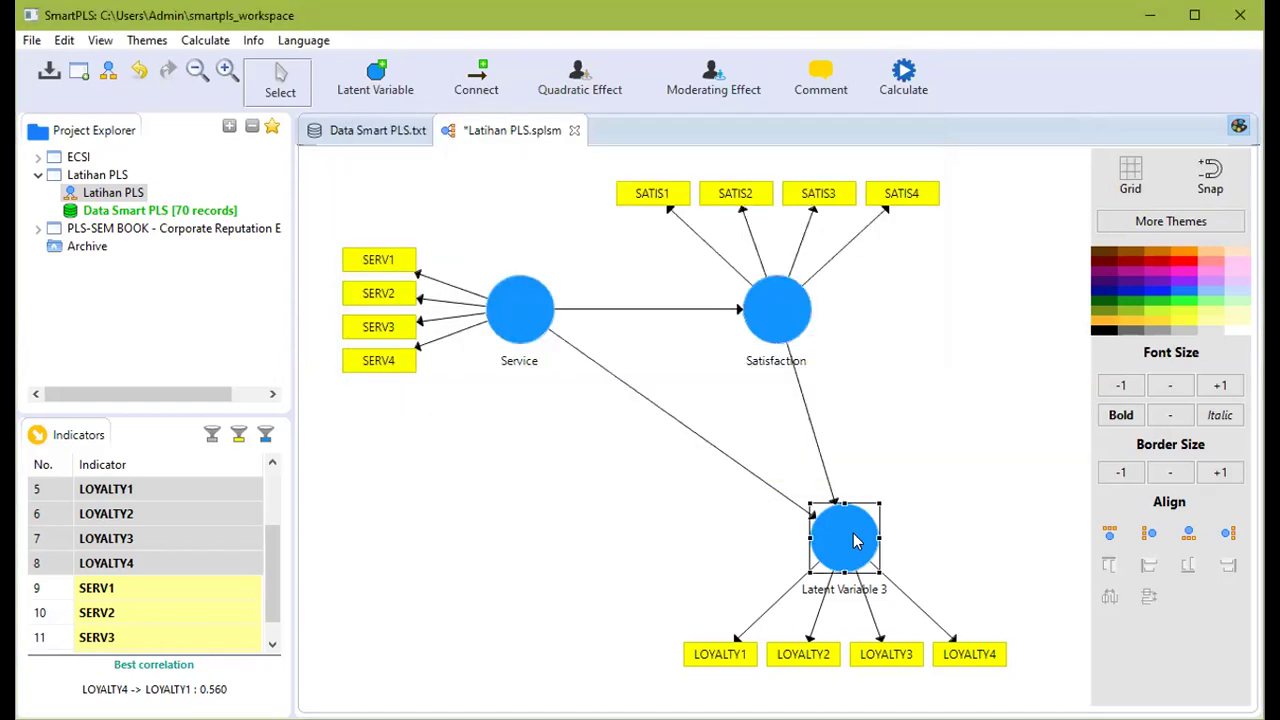
{"action": "right_click", "coordinate": [856, 541]}
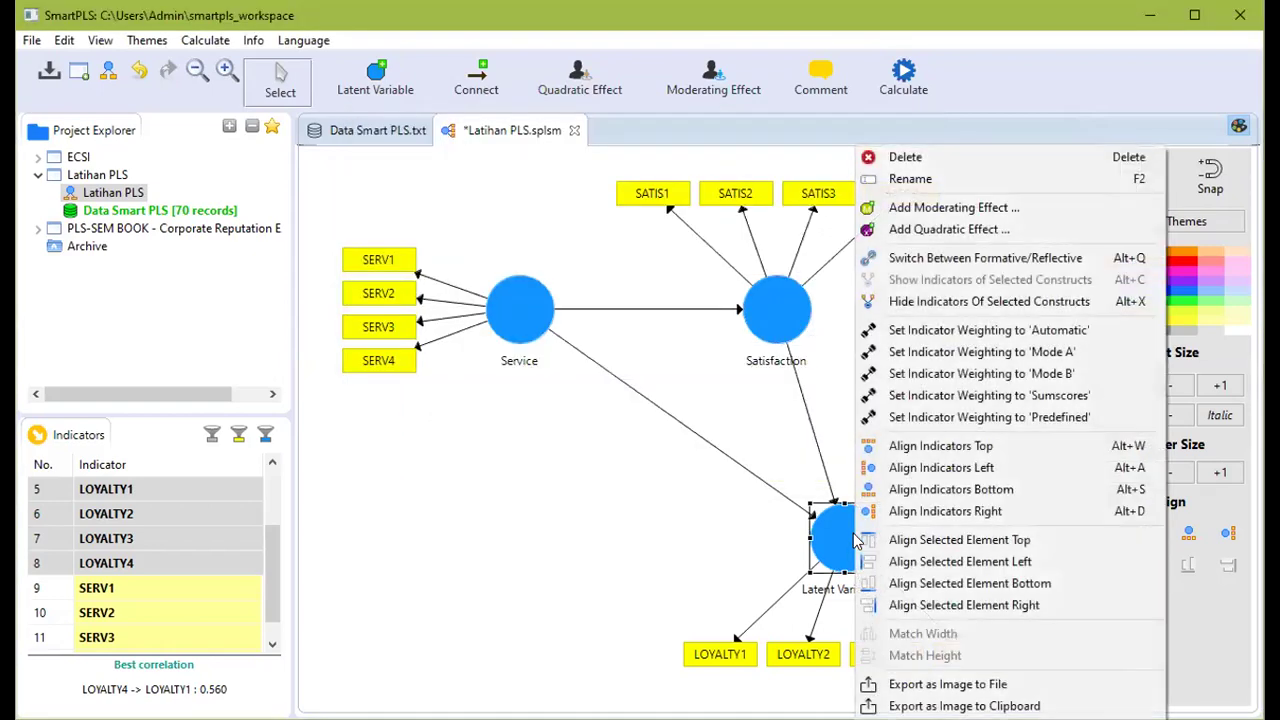
{"action": "left_click", "coordinate": [951, 184]}
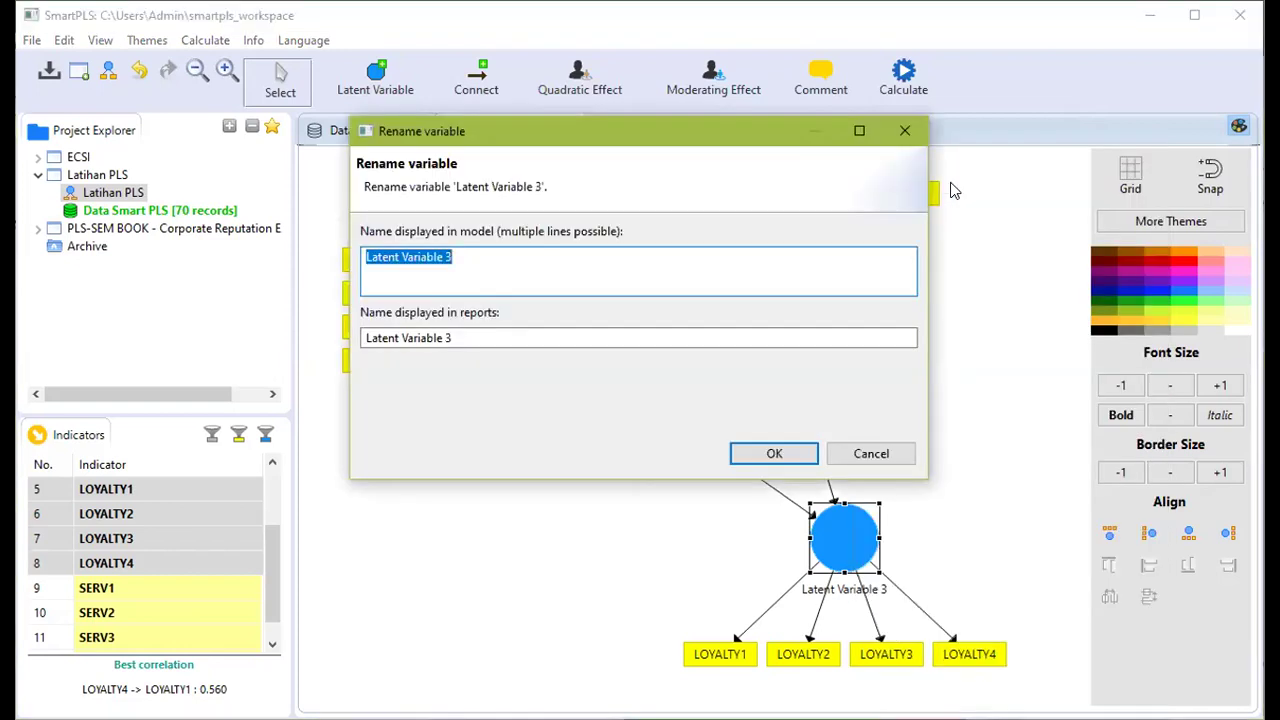
{"action": "type", "text": "Lo"}
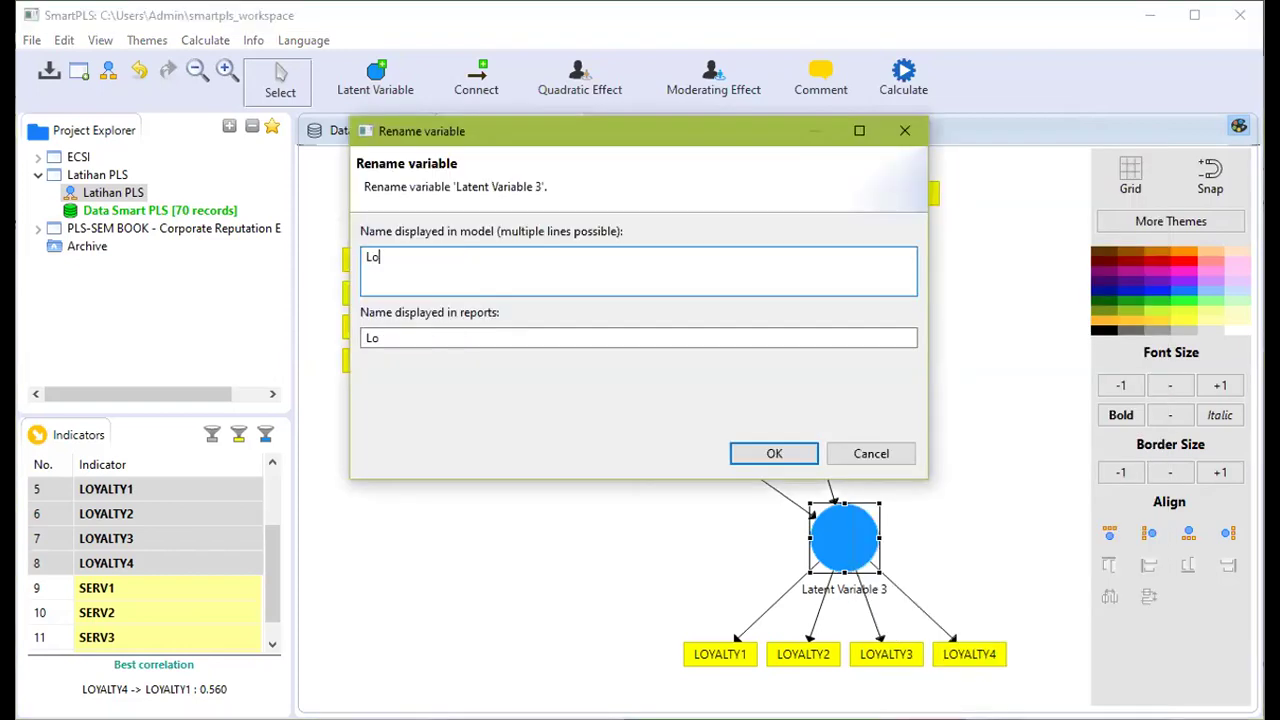
{"action": "type", "text": "yalty"}
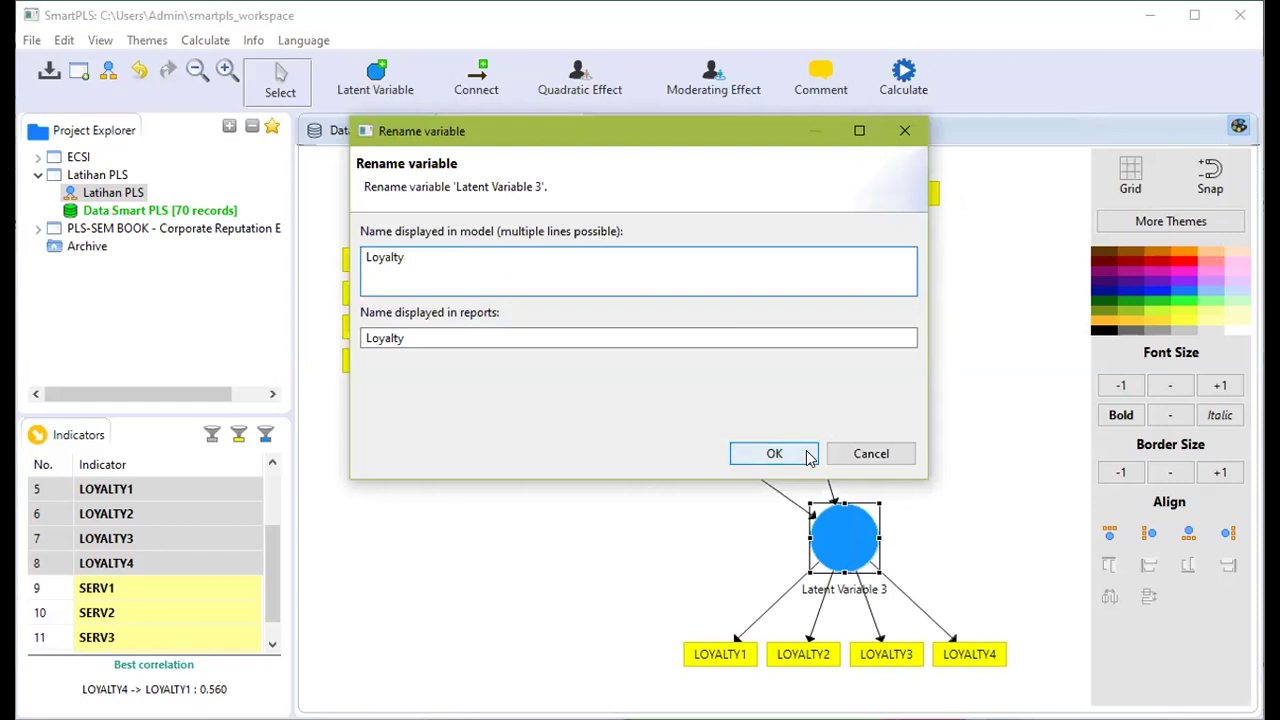
{"action": "left_click", "coordinate": [774, 453]}
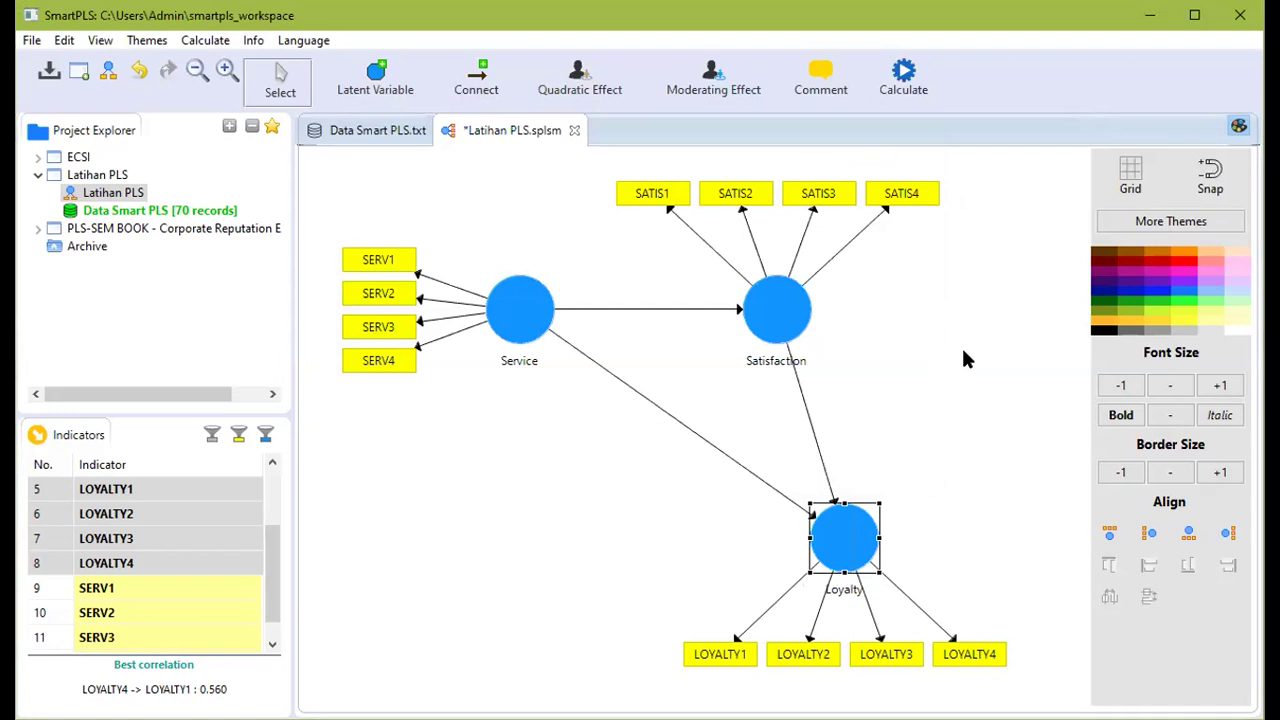
Step: Run the PLS Algorithm on the model with its default path weighting settings and open the full report
{"action": "left_click", "coordinate": [205, 40]}
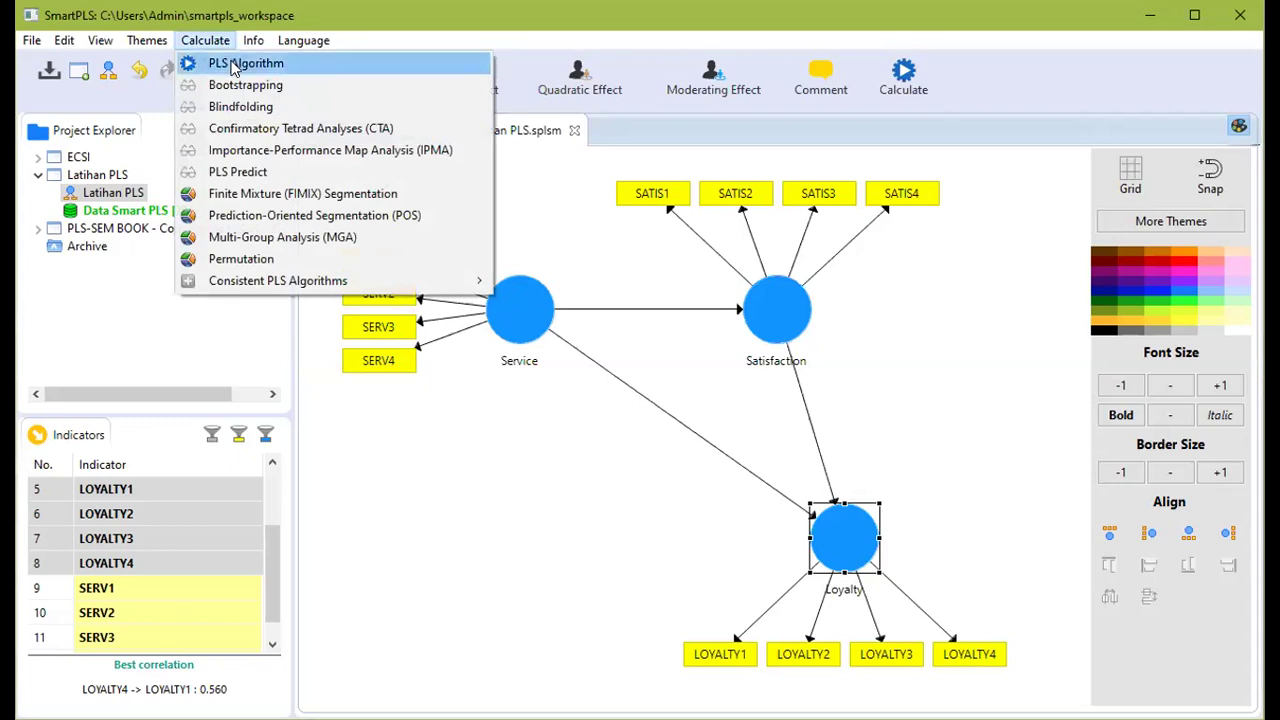
{"action": "left_click", "coordinate": [238, 63]}
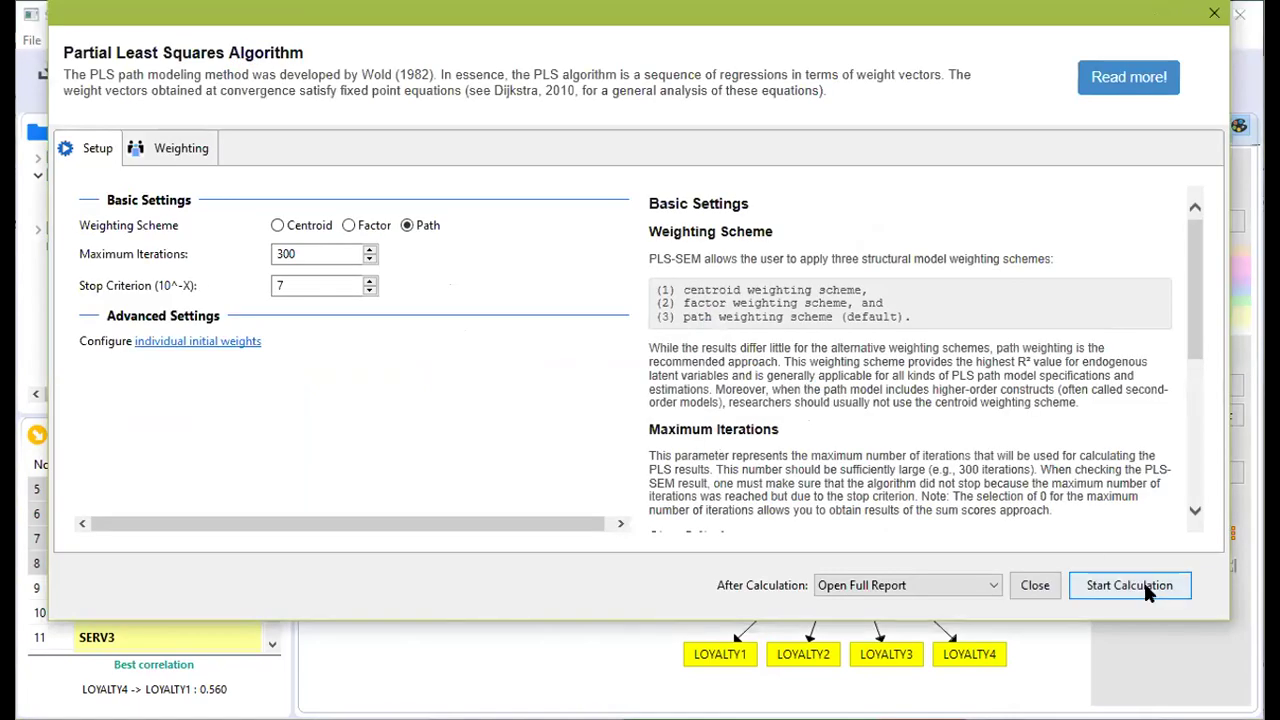
{"action": "left_click", "coordinate": [1145, 590]}
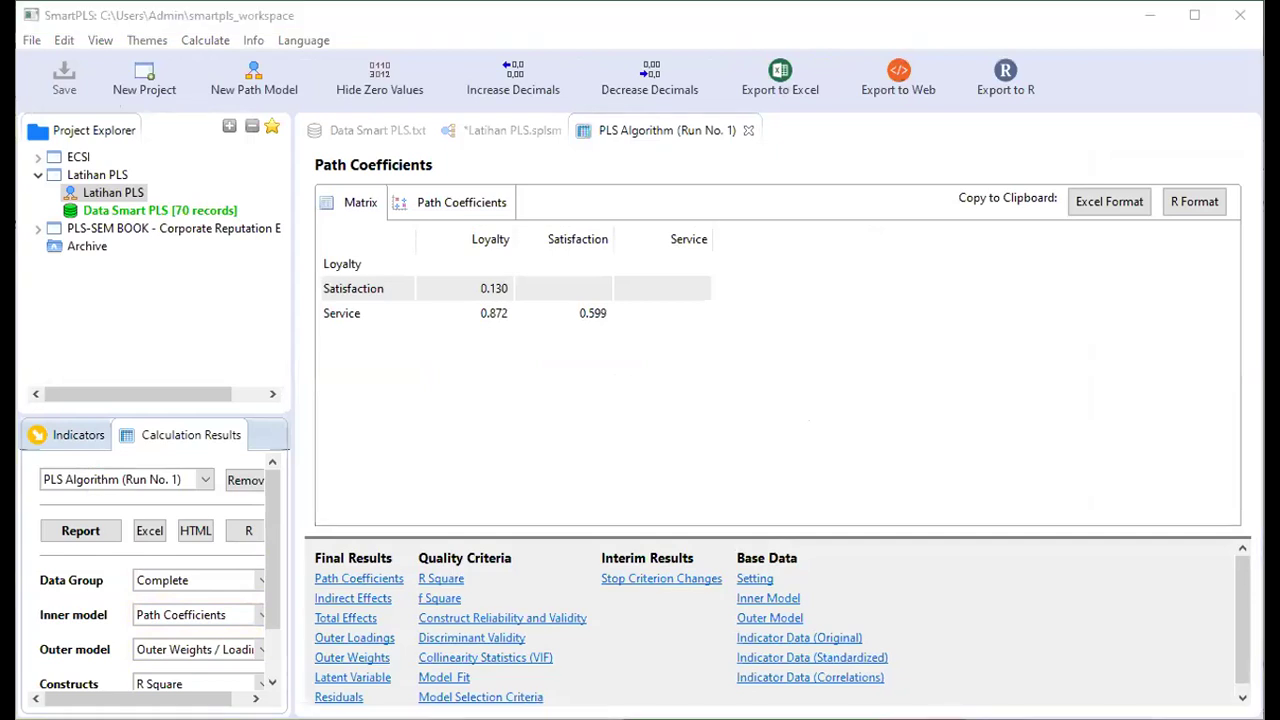
{"action": "left_click", "coordinate": [1027, 576]}
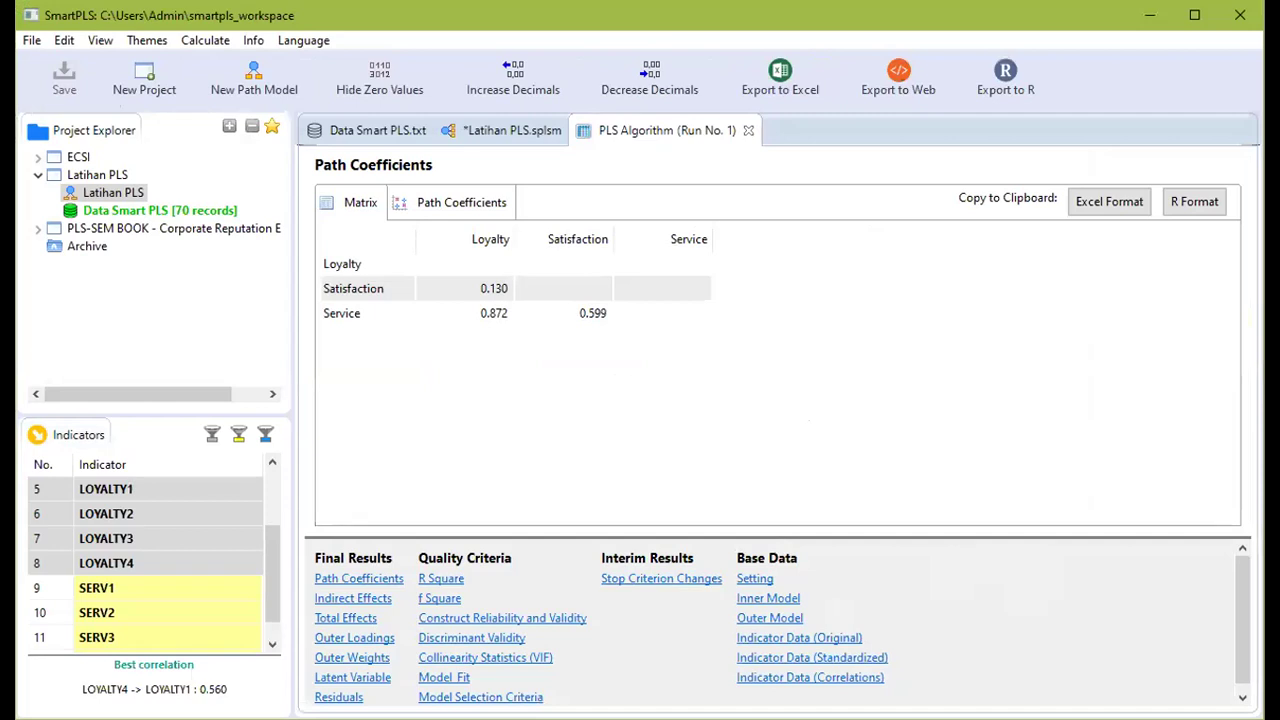
{"action": "left_click", "coordinate": [986, 605]}
Step: Examine the path coefficients, indirect effects, total effects and outer loadings of all indicators in the PLS Algorithm report
{"action": "left_click", "coordinate": [388, 581]}
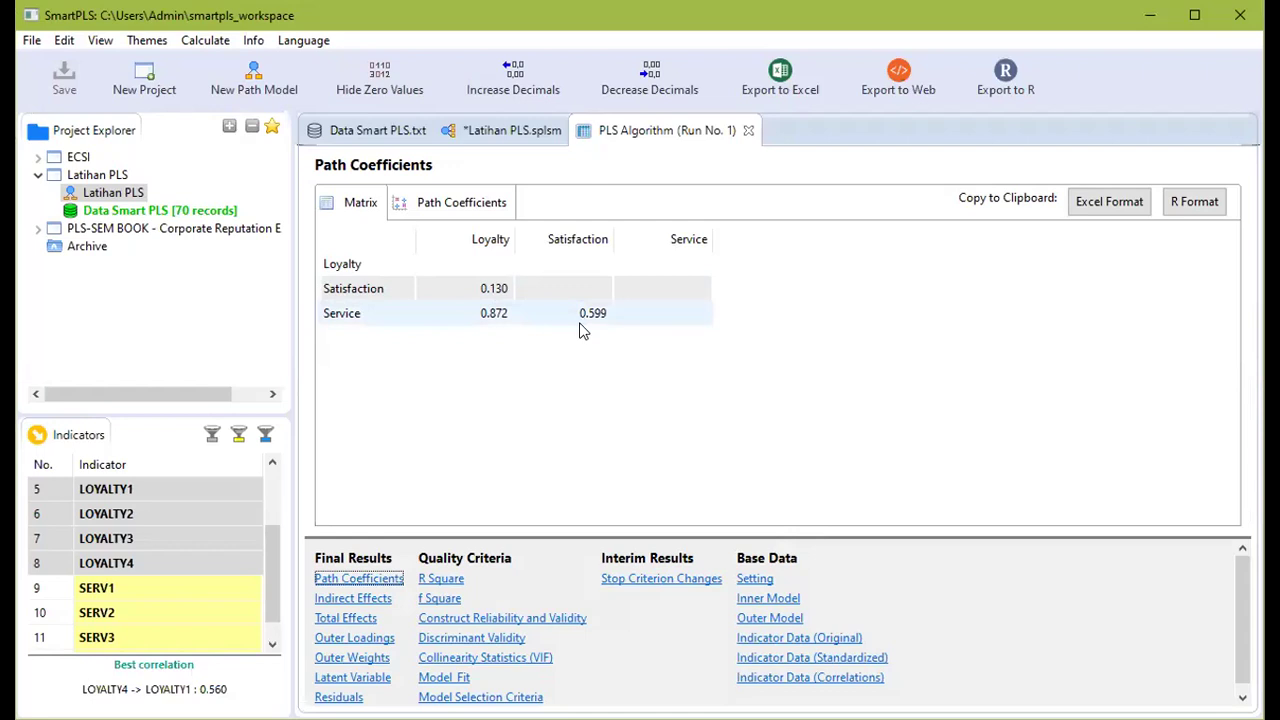
{"action": "left_click", "coordinate": [366, 600]}
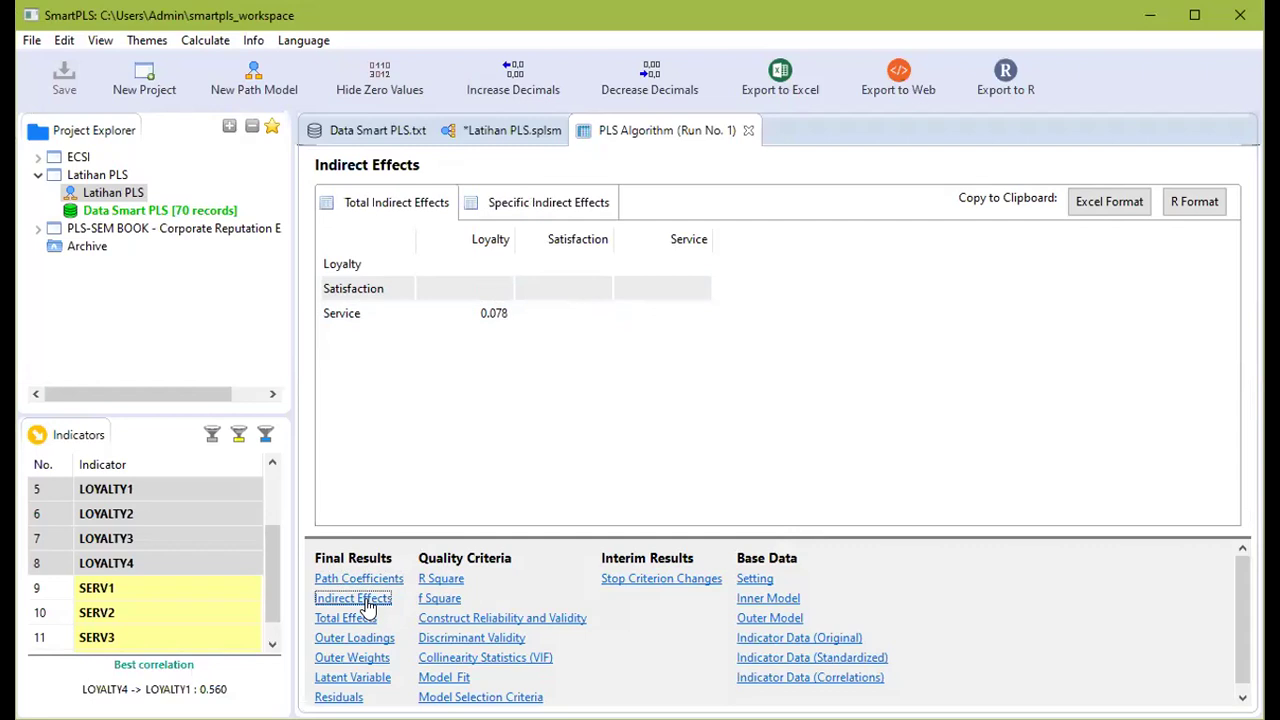
{"action": "left_click", "coordinate": [368, 619]}
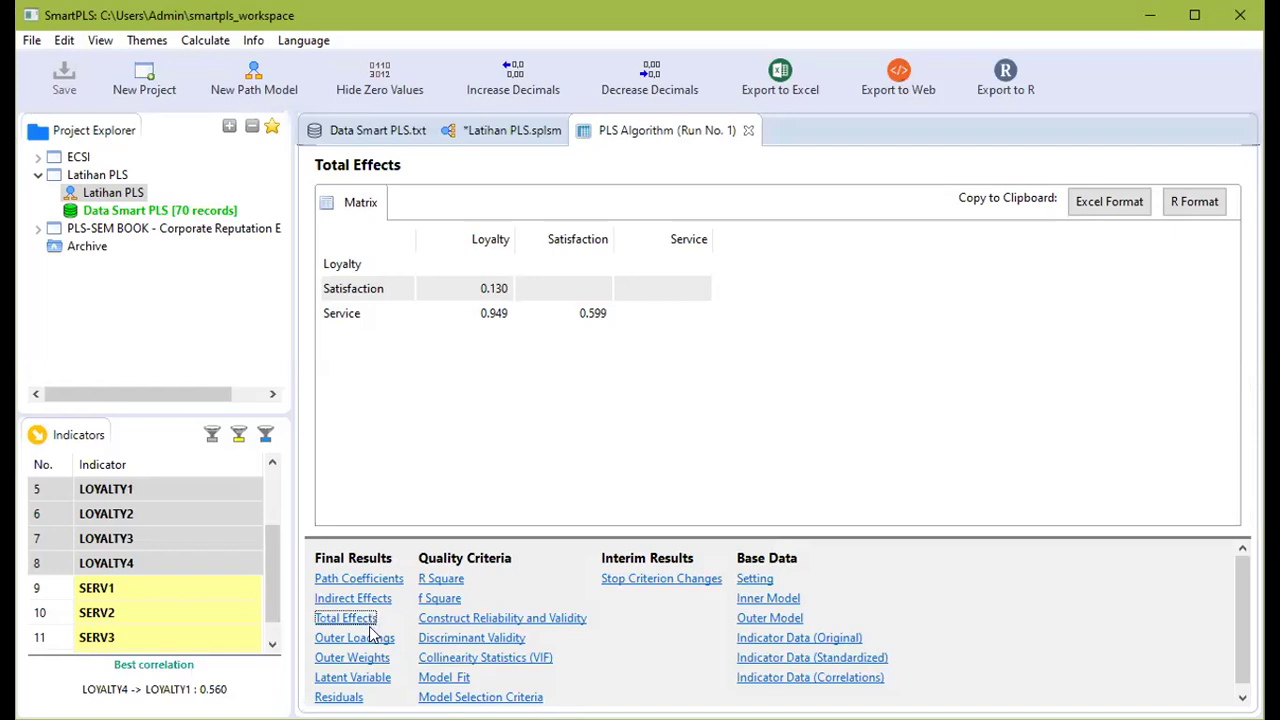
{"action": "left_click", "coordinate": [372, 643]}
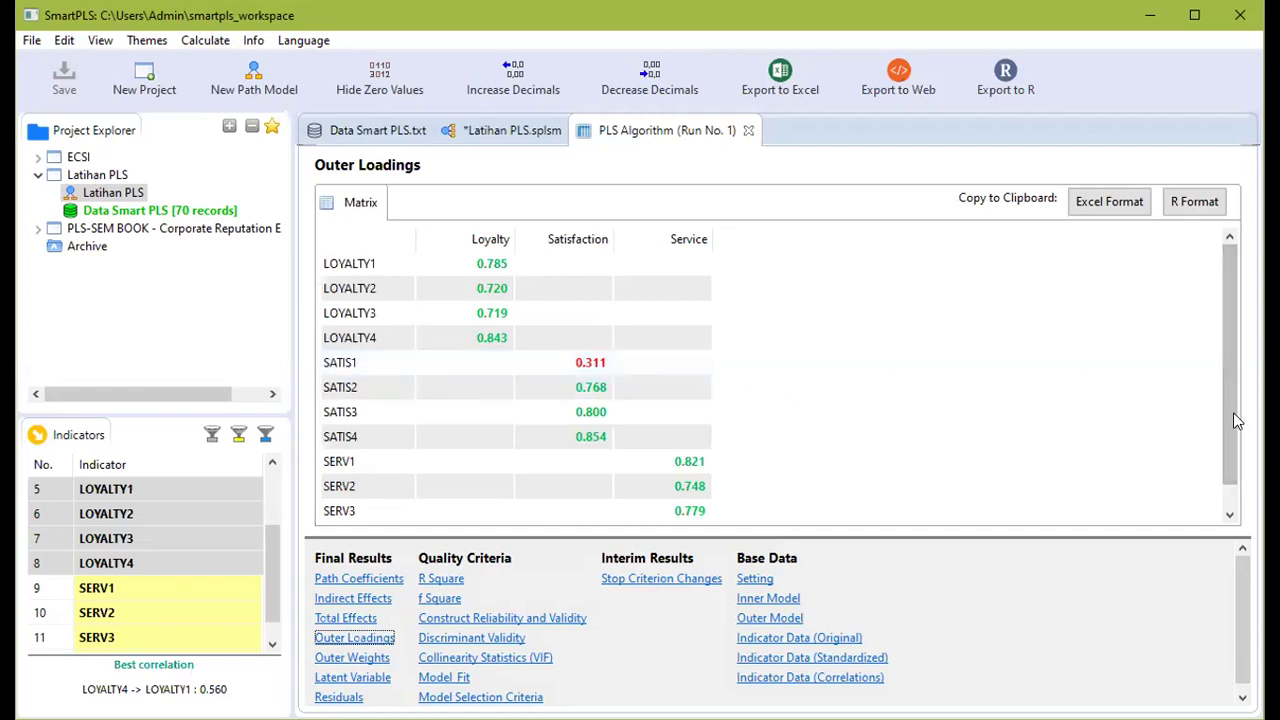
{"action": "left_click_drag", "start_coordinate": [1236, 421], "coordinate": [1236, 440]}
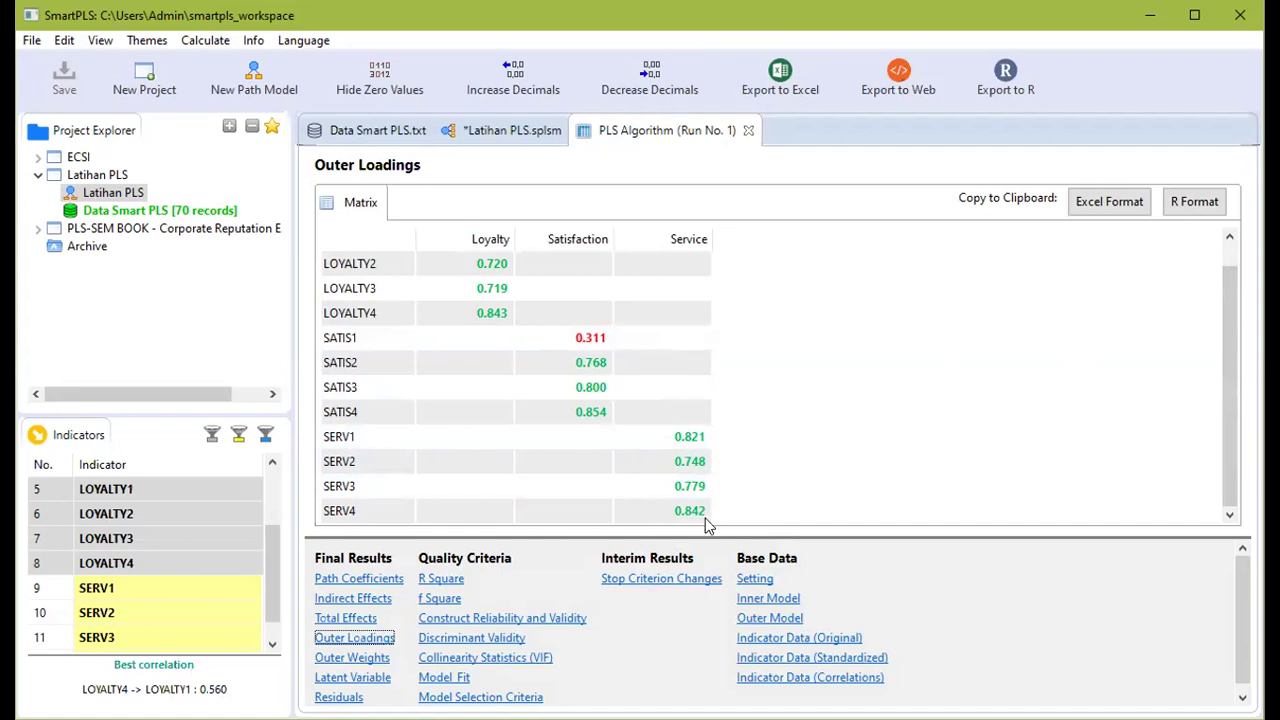
Step: Examine the report's quality criteria: R Square, f Square, construct reliability and validity, discriminant validity and outer VIF values
{"action": "left_click", "coordinate": [447, 582]}
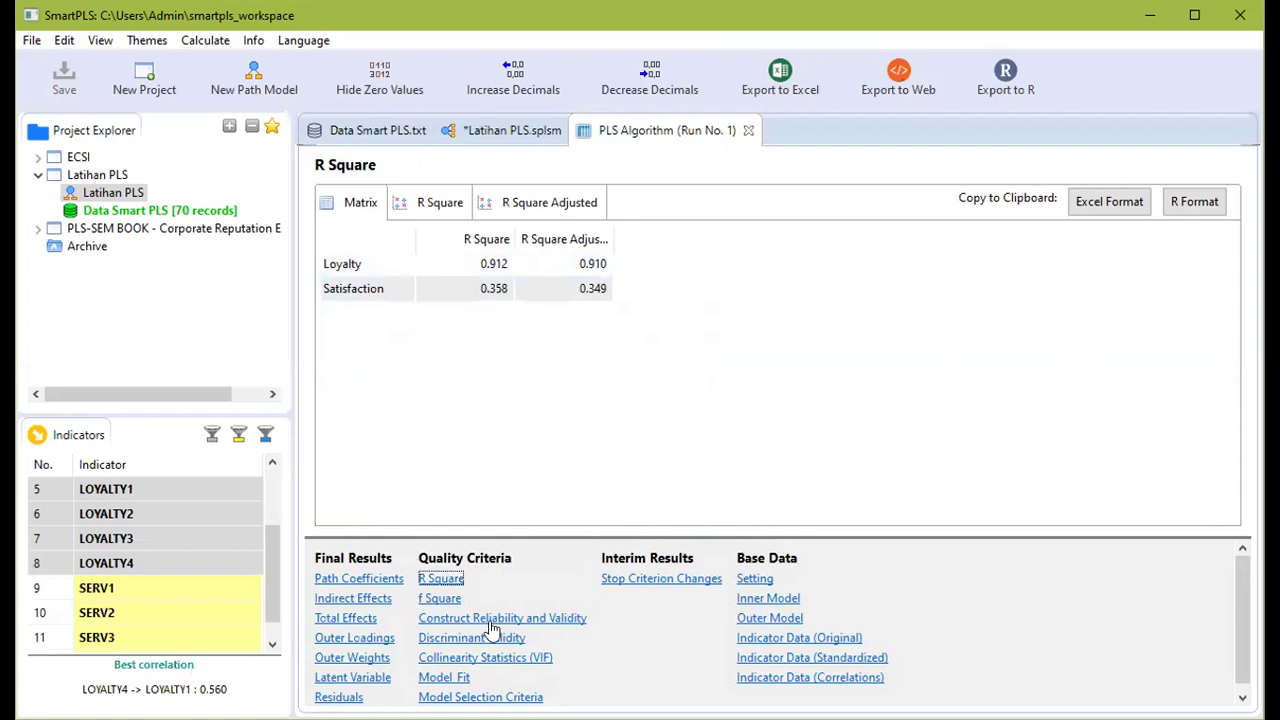
{"action": "left_click", "coordinate": [440, 599]}
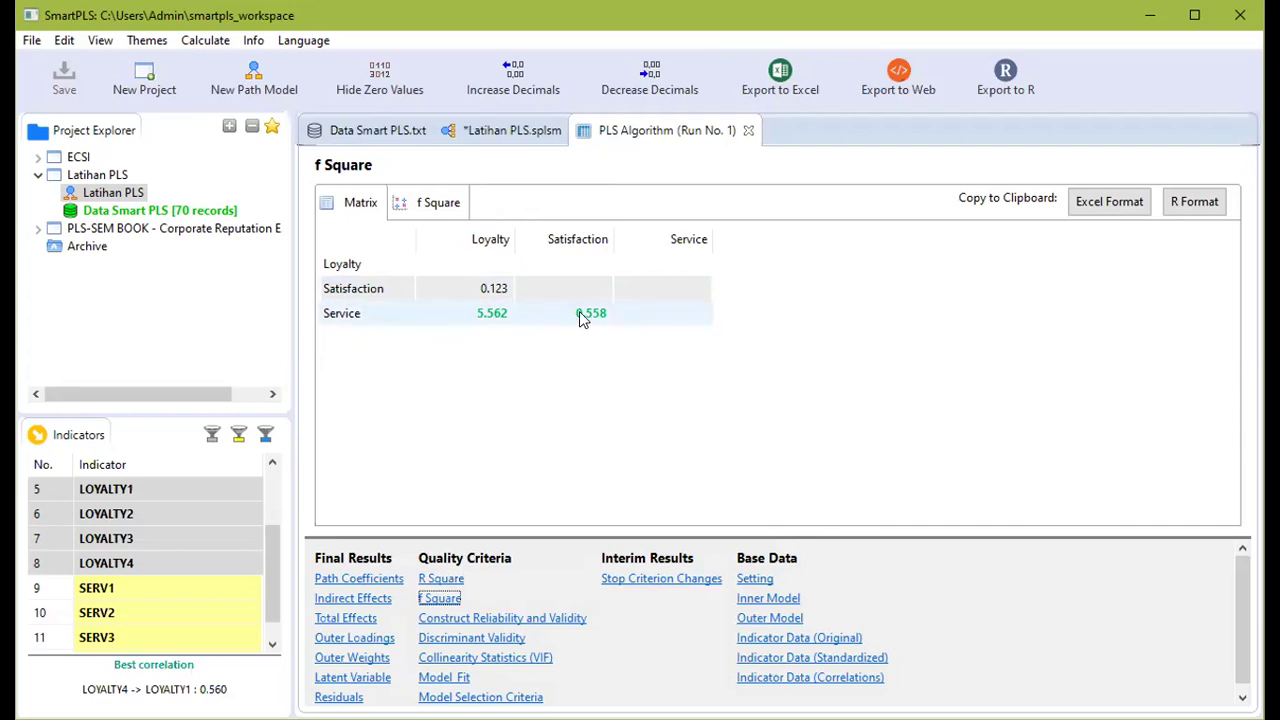
{"action": "left_click", "coordinate": [508, 622]}
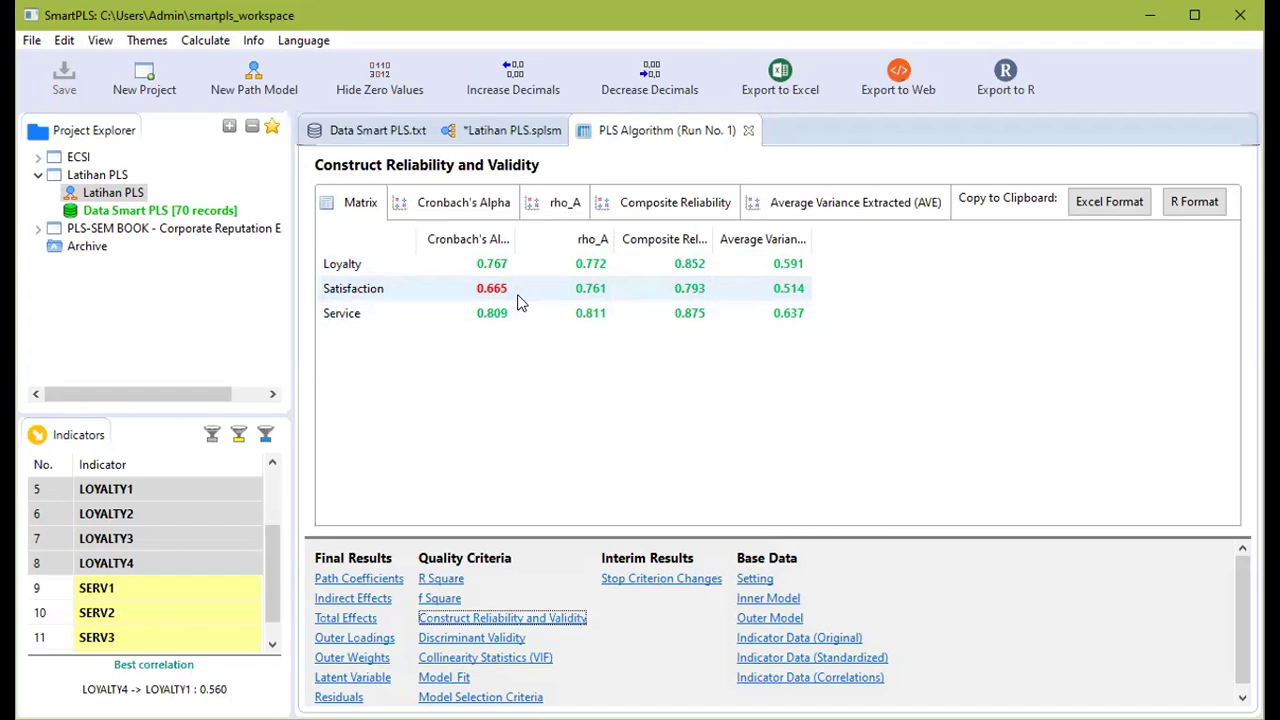
{"action": "left_click", "coordinate": [498, 638]}
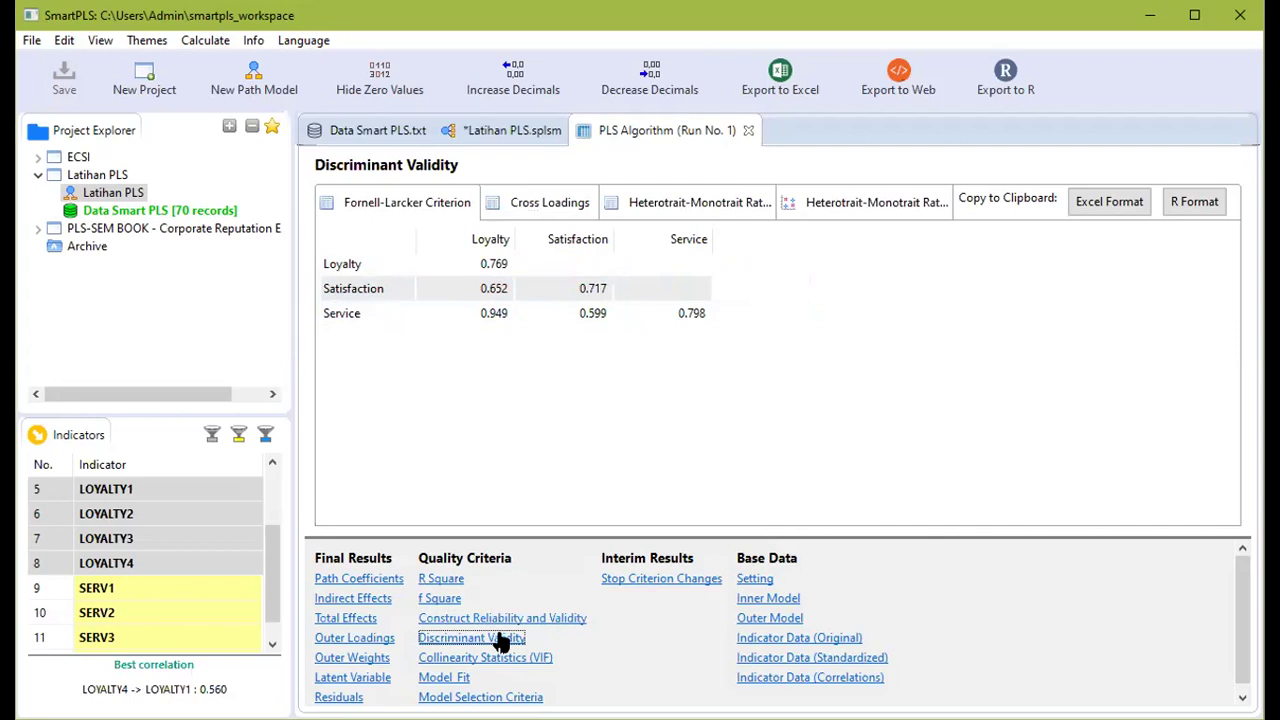
{"action": "left_click", "coordinate": [515, 660]}
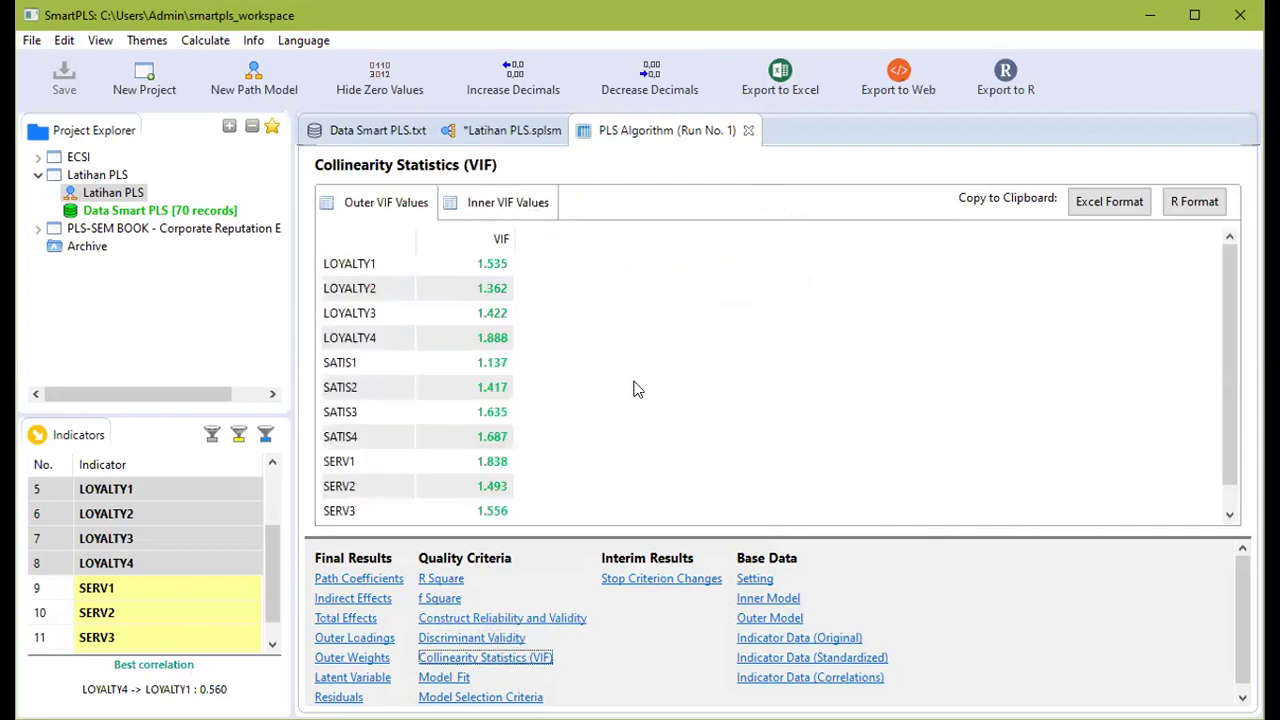
{"action": "scroll", "coordinate": [617, 349], "scroll_direction": "down", "scroll_amount": 1}
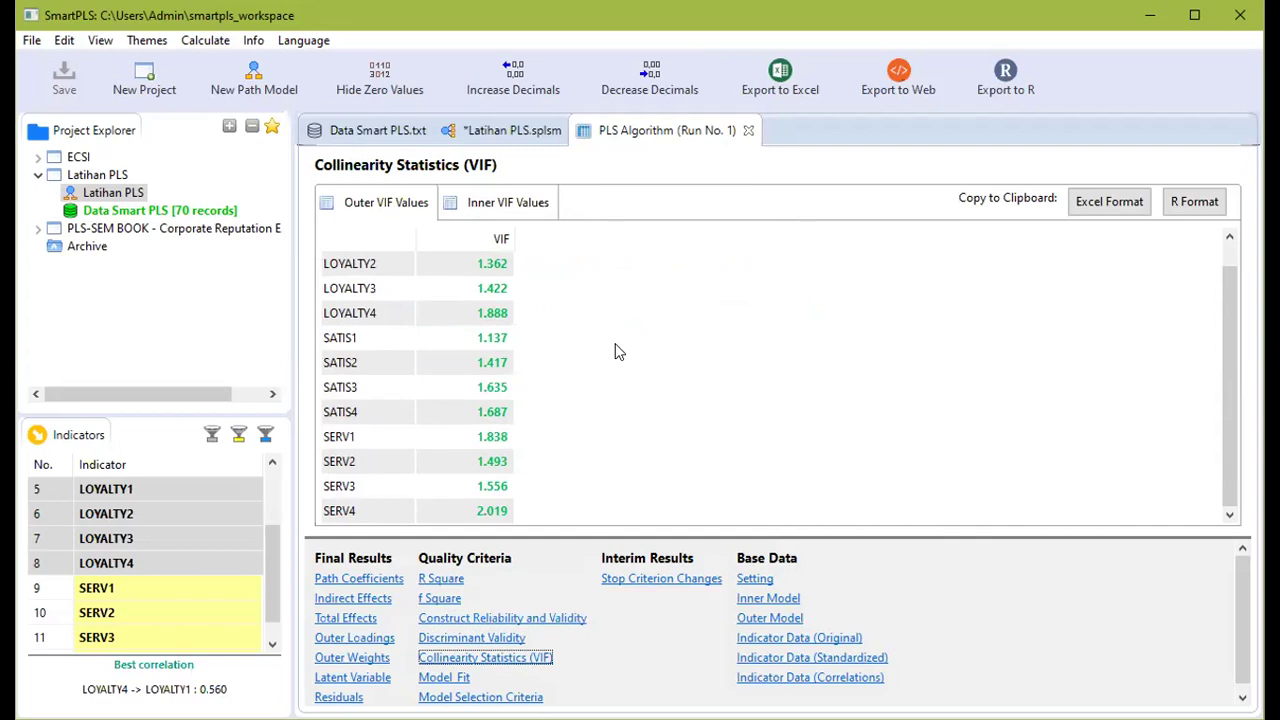
{"action": "scroll", "coordinate": [617, 351], "scroll_direction": "up", "scroll_amount": 1}
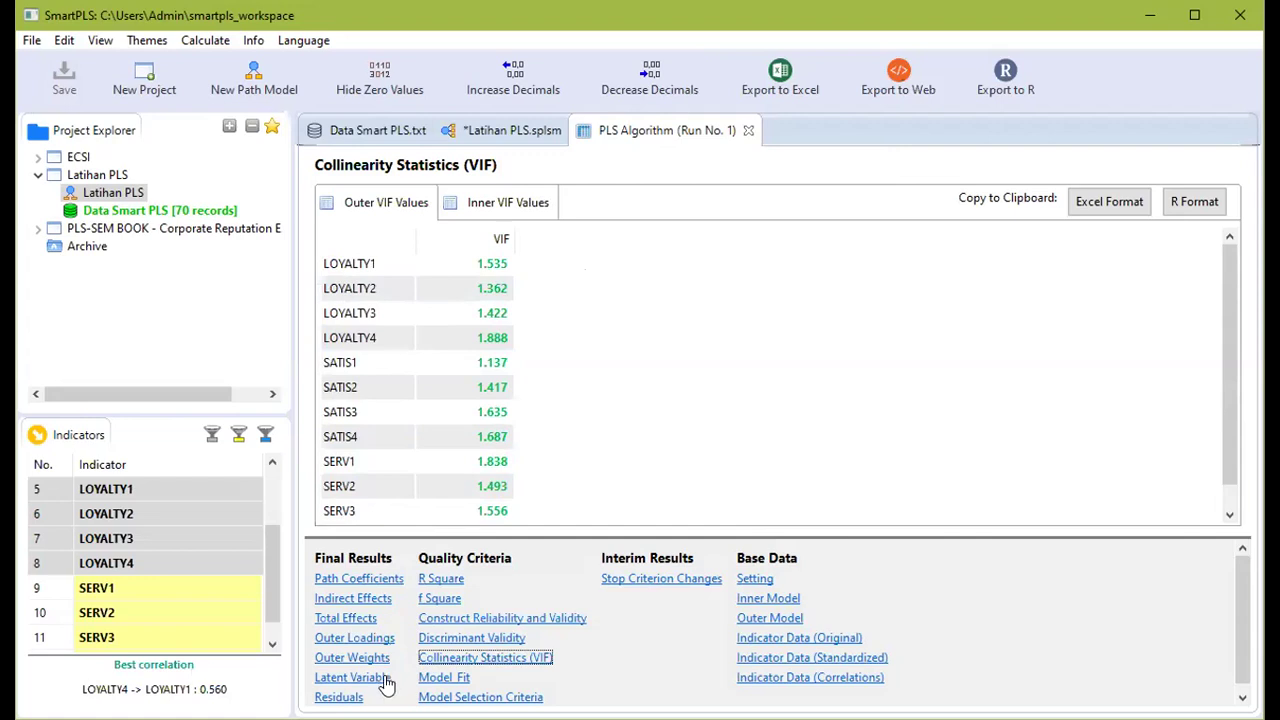
Step: Check the outer loadings in the report and delete the SATIS1 indicator from the Satisfaction construct in the Latihan PLS model
{"action": "left_click", "coordinate": [355, 638]}
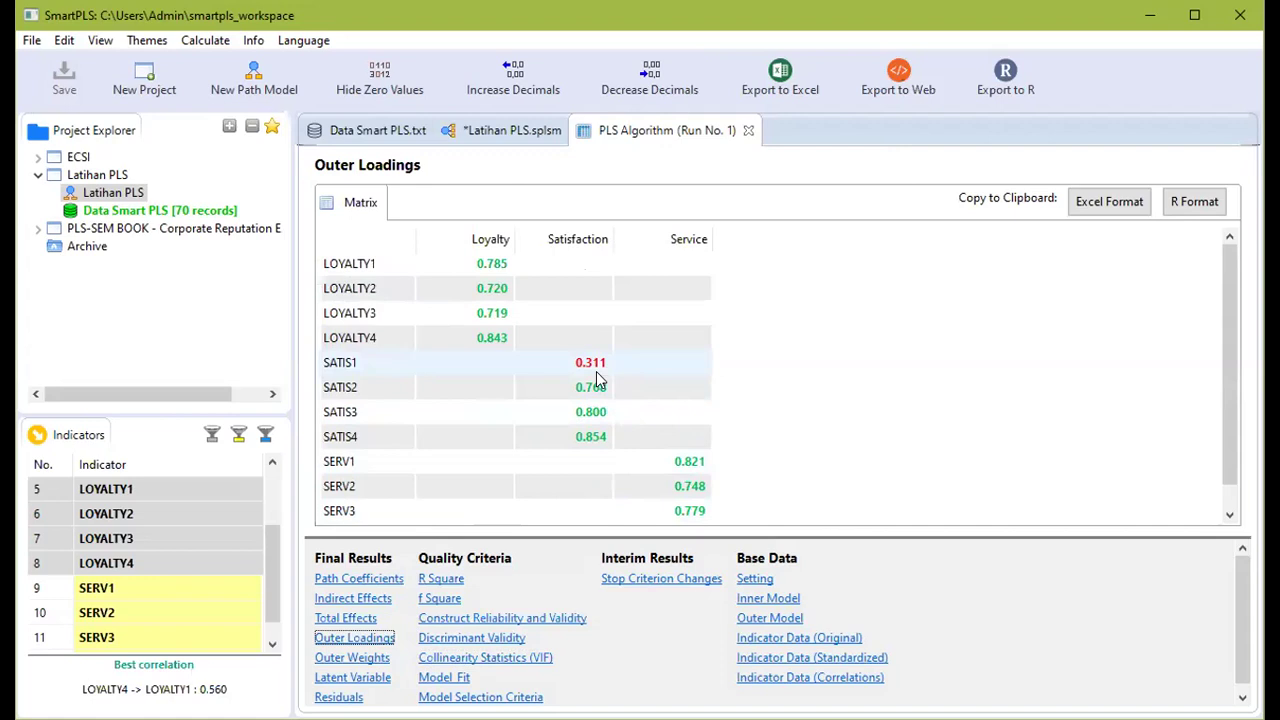
{"action": "left_click", "coordinate": [516, 131]}
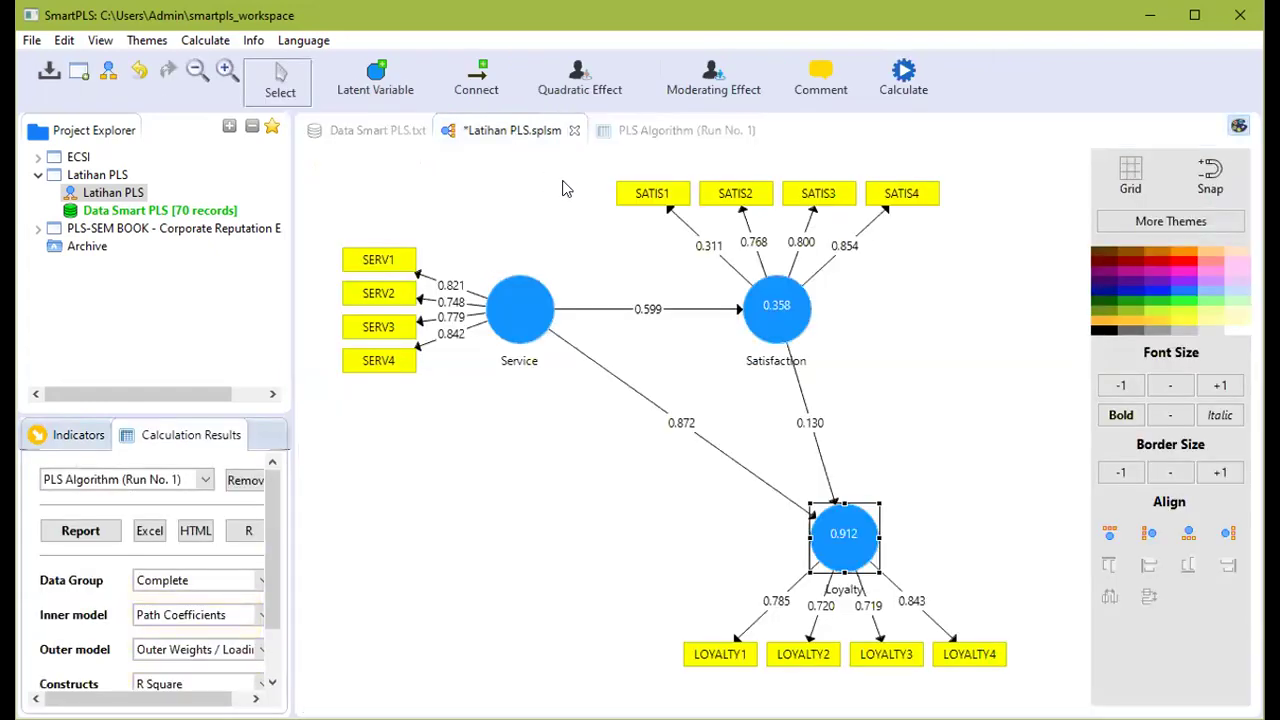
{"action": "left_click", "coordinate": [636, 210]}
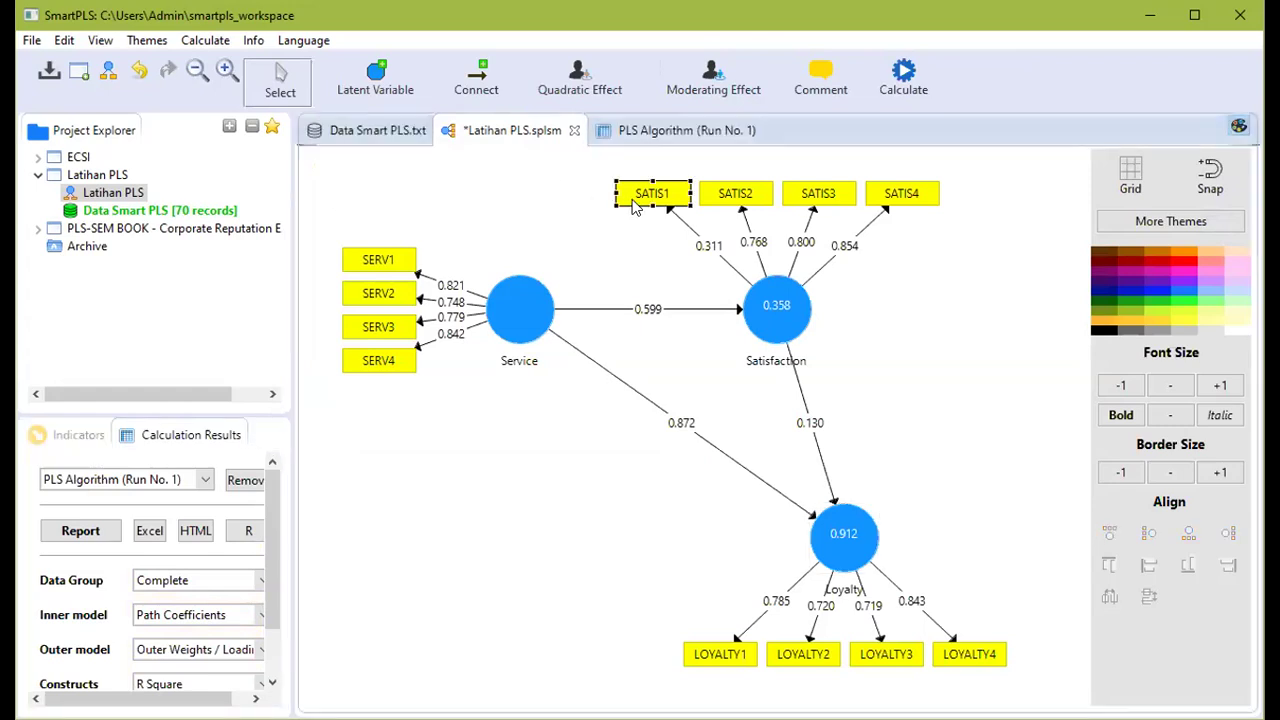
{"action": "right_click", "coordinate": [630, 200]}
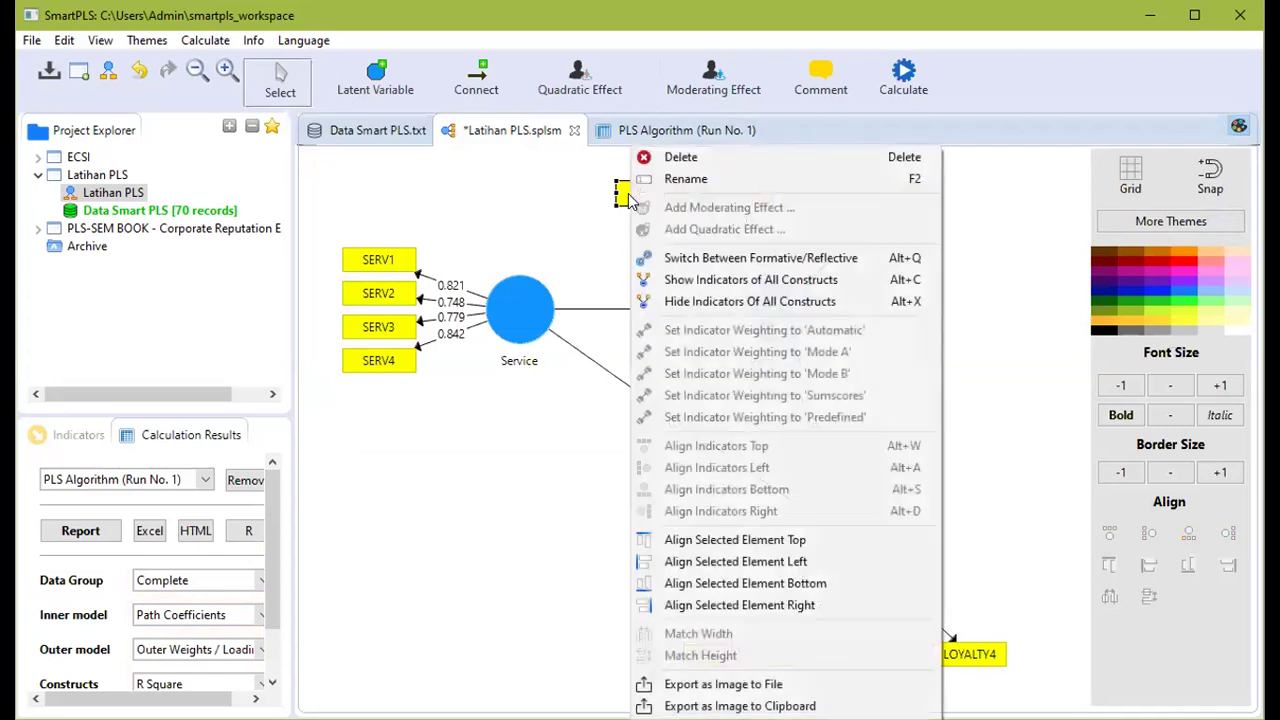
{"action": "left_click", "coordinate": [656, 158]}
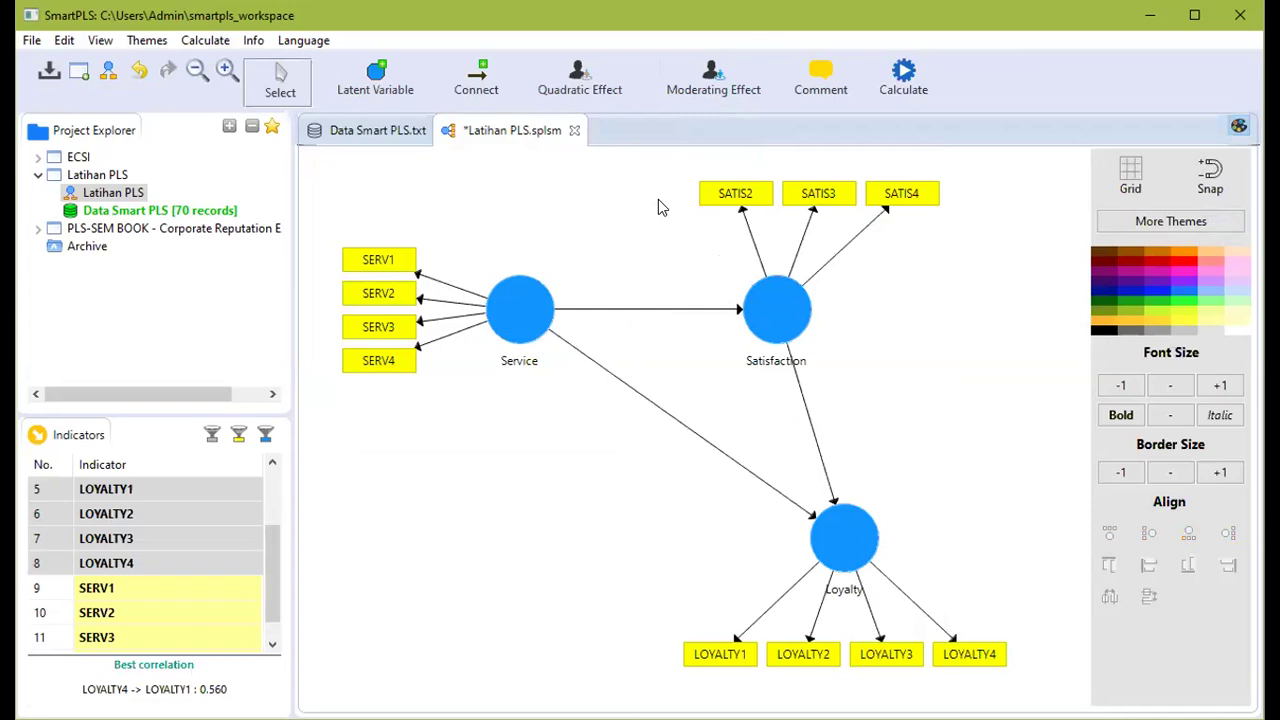
Step: Rerun the PLS Algorithm with path weighting, 300 maximum iterations and stop criterion 7, opening the full report
{"action": "left_click", "coordinate": [207, 41]}
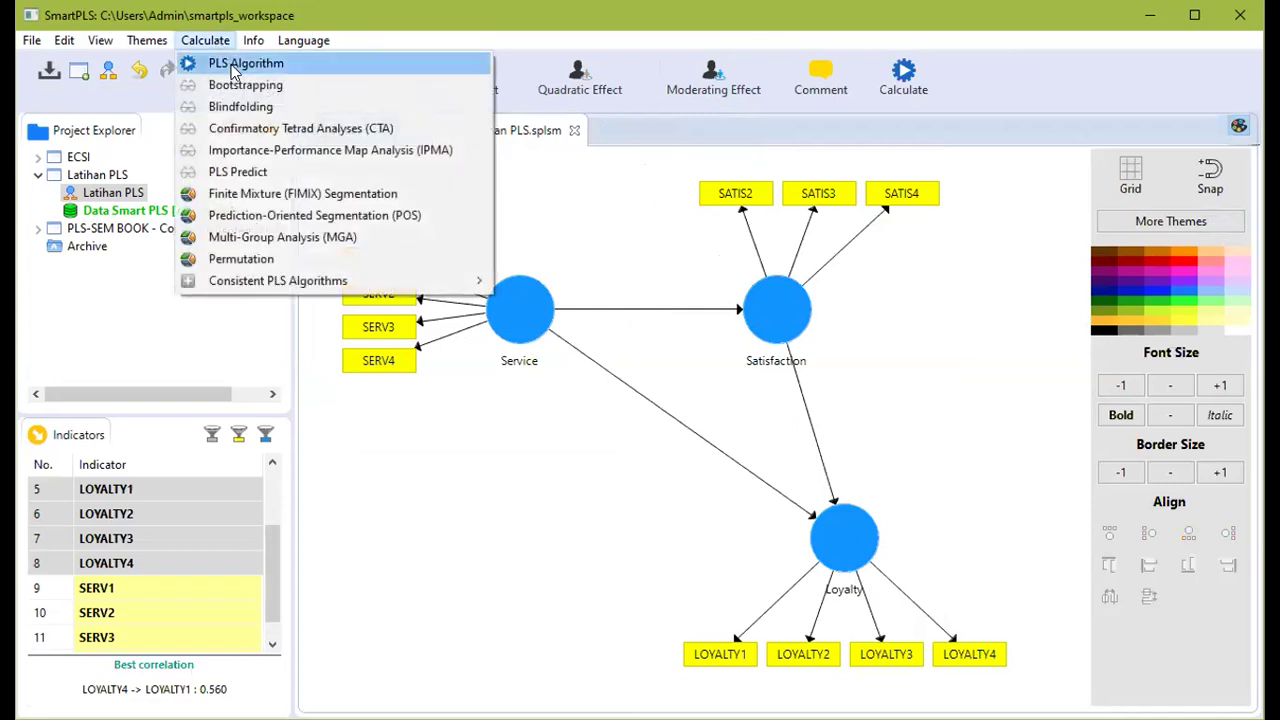
{"action": "left_click", "coordinate": [233, 66]}
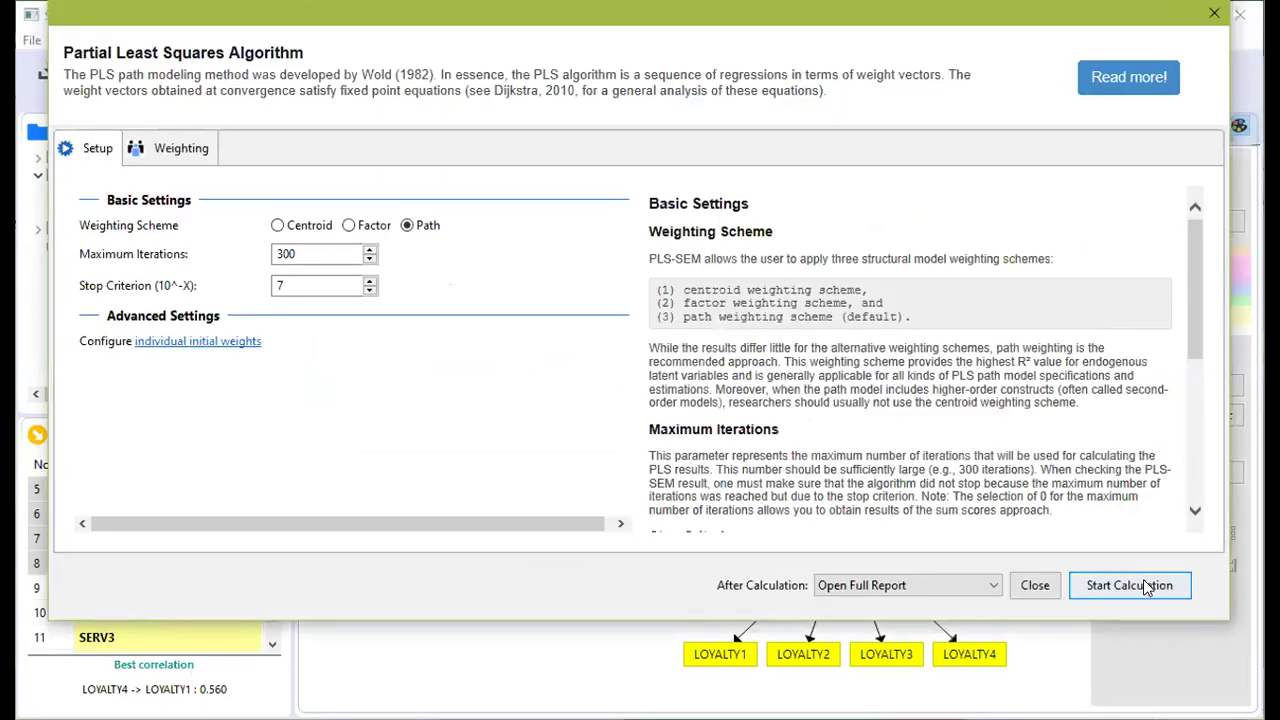
{"action": "left_click", "coordinate": [1145, 586]}
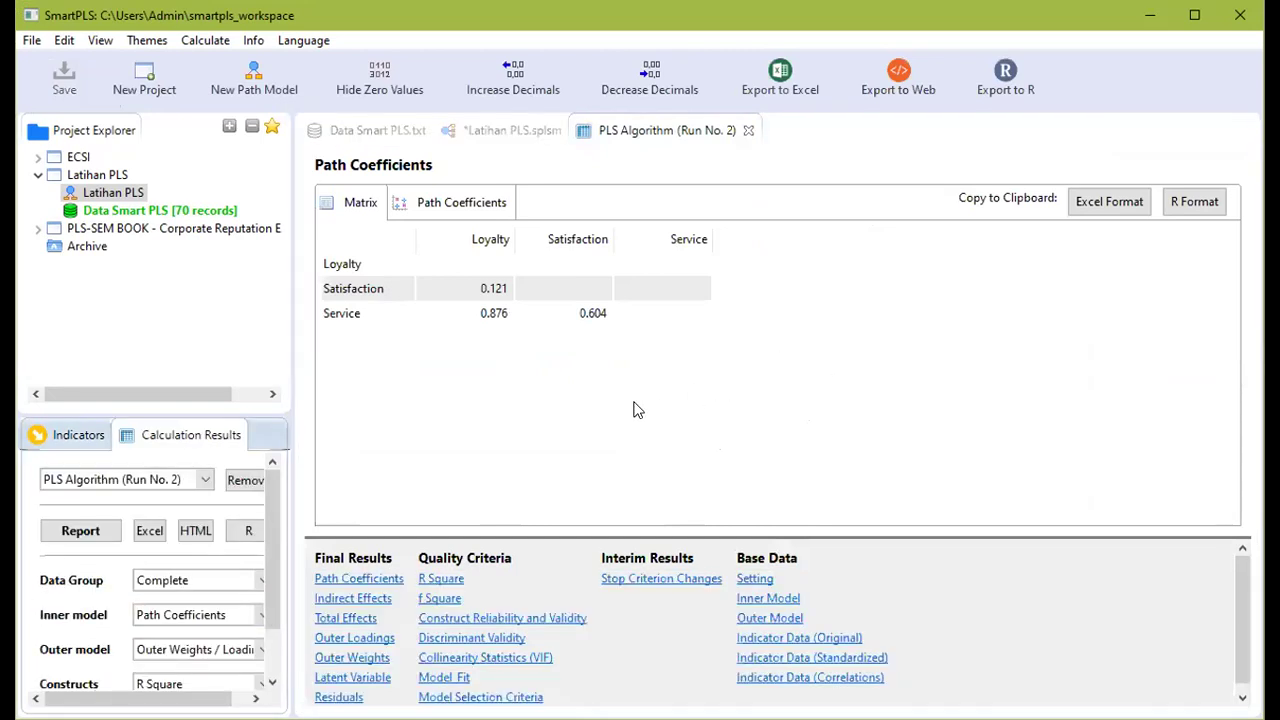
Step: Examine the new run's path coefficients, the values on the model diagram, the outer loadings, and construct reliability and validity
{"action": "left_click", "coordinate": [395, 586]}
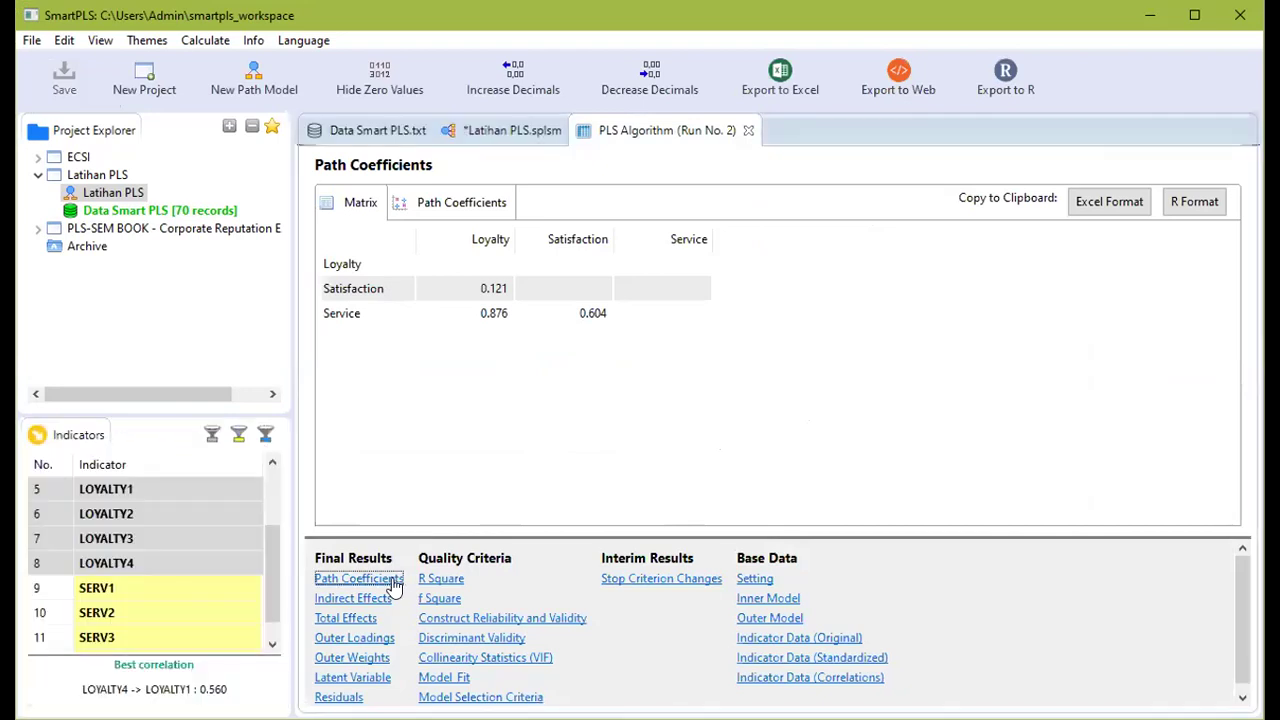
{"action": "left_click", "coordinate": [487, 138]}
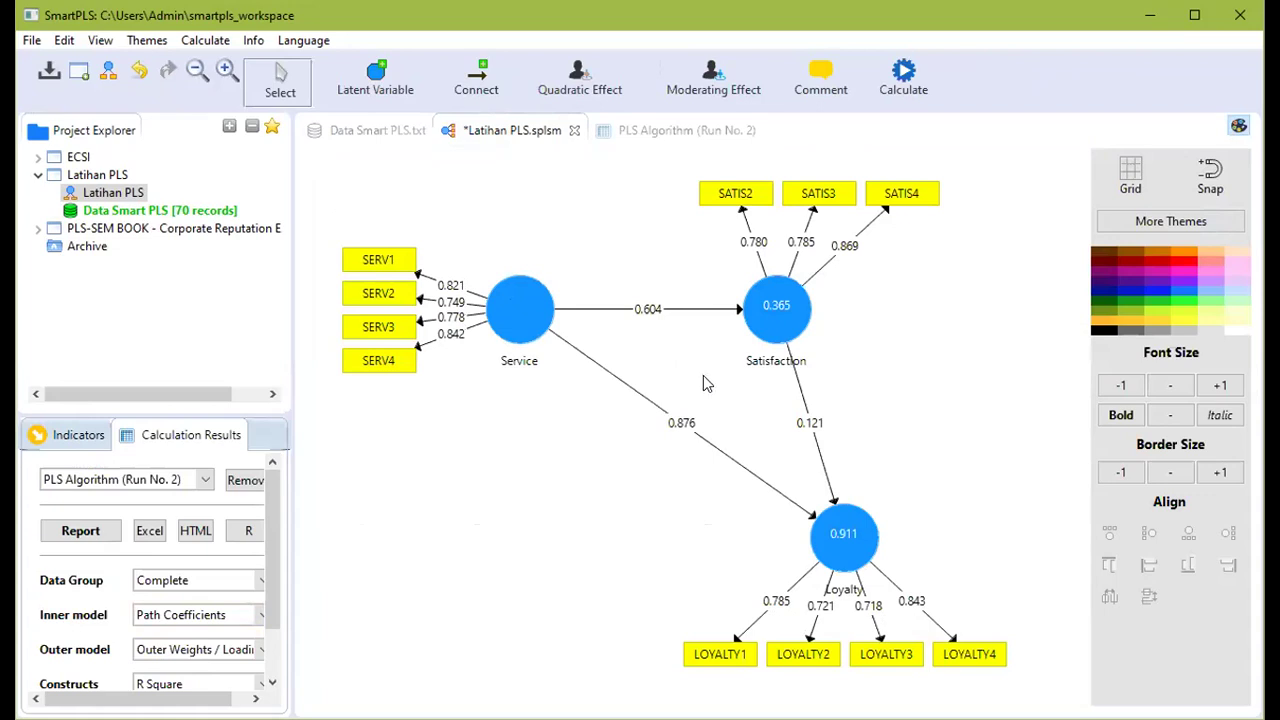
{"action": "mouse_move", "coordinate": [784, 314]}
{"action": "mouse_move", "coordinate": [868, 562]}
{"action": "mouse_move", "coordinate": [849, 533]}
{"action": "left_click", "coordinate": [690, 131]}
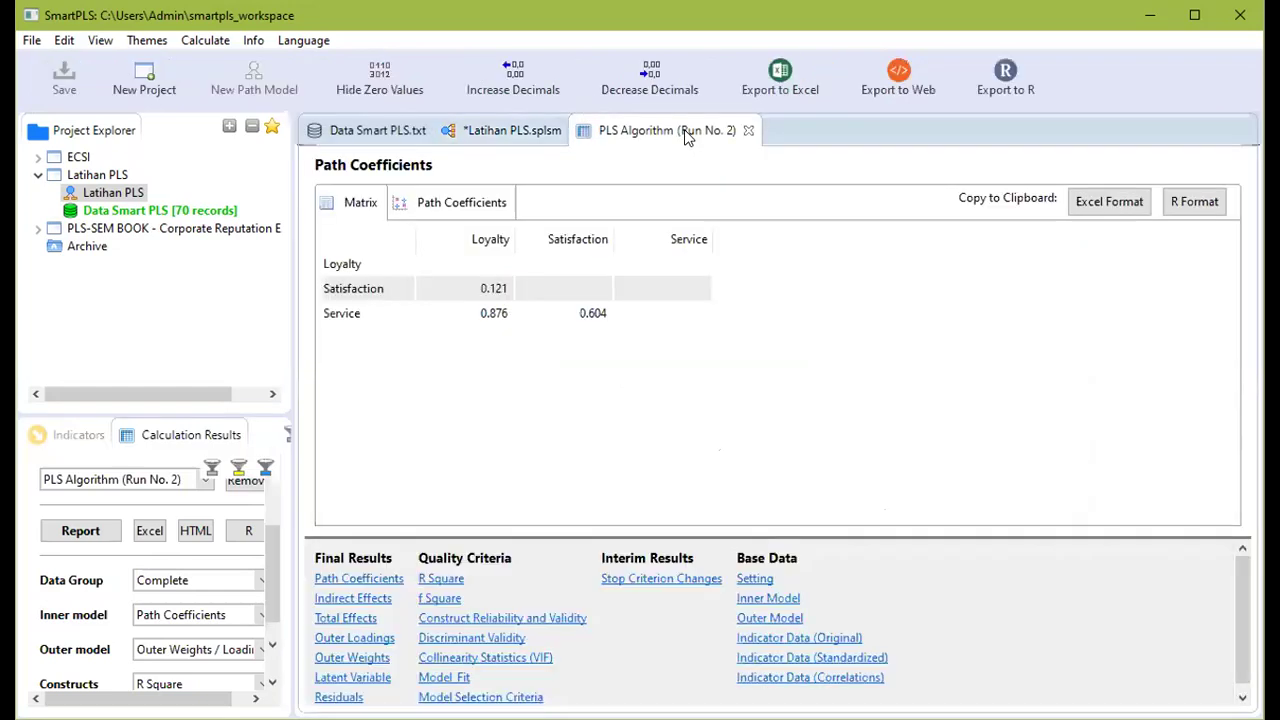
{"action": "left_click", "coordinate": [380, 640]}
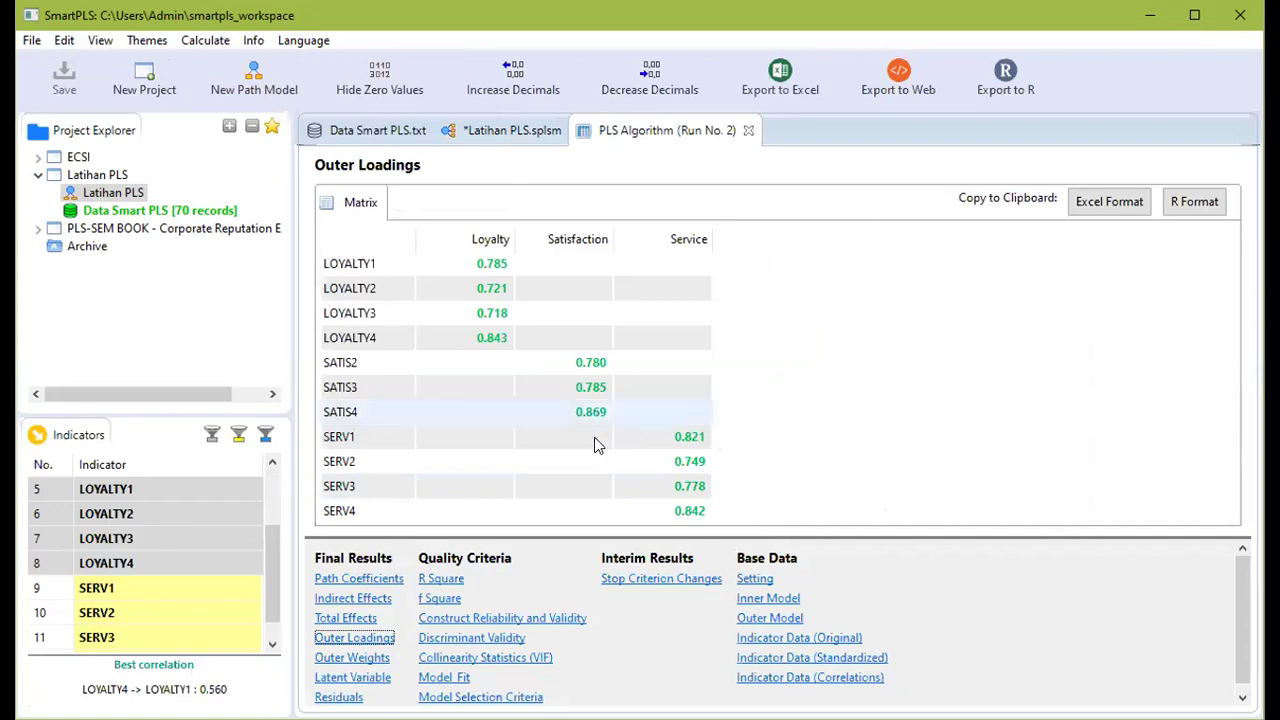
{"action": "left_click", "coordinate": [553, 622]}
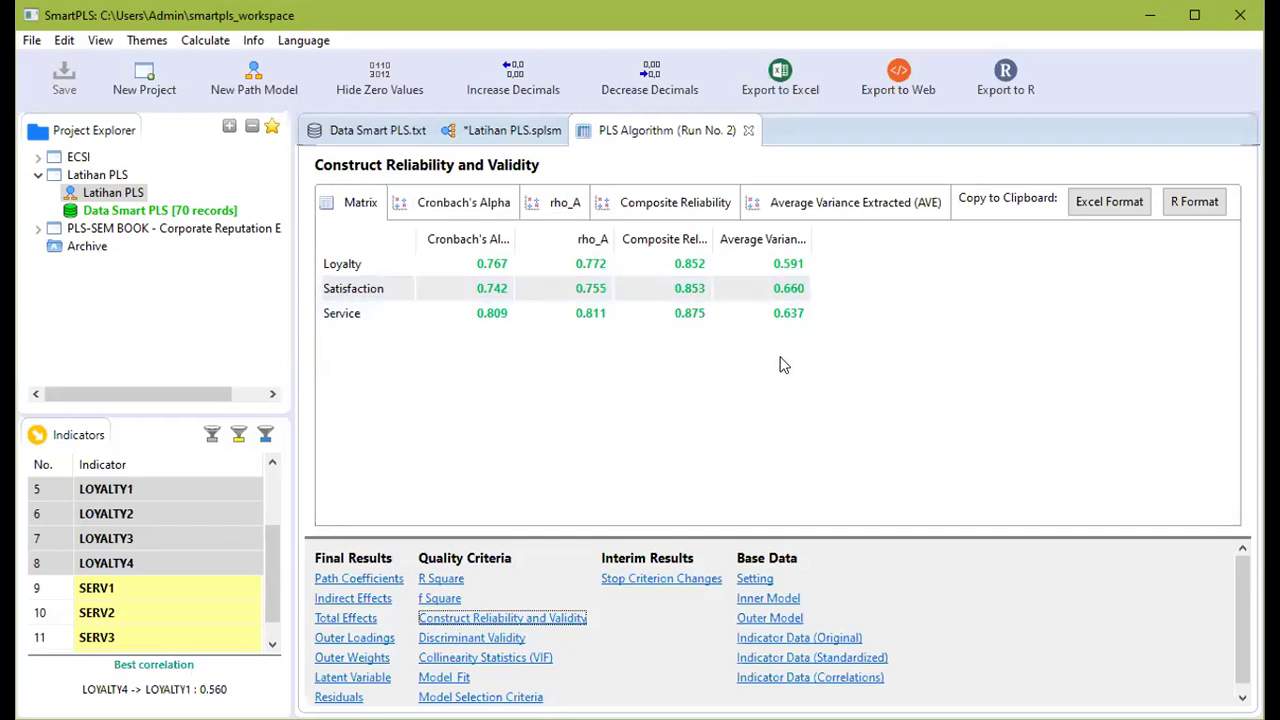
Step: Run basic Bootstrapping on the Latihan PLS model with 500 subsamples, BCa confidence intervals and a two-tailed test at 0.05 significance
{"action": "left_click", "coordinate": [220, 48]}
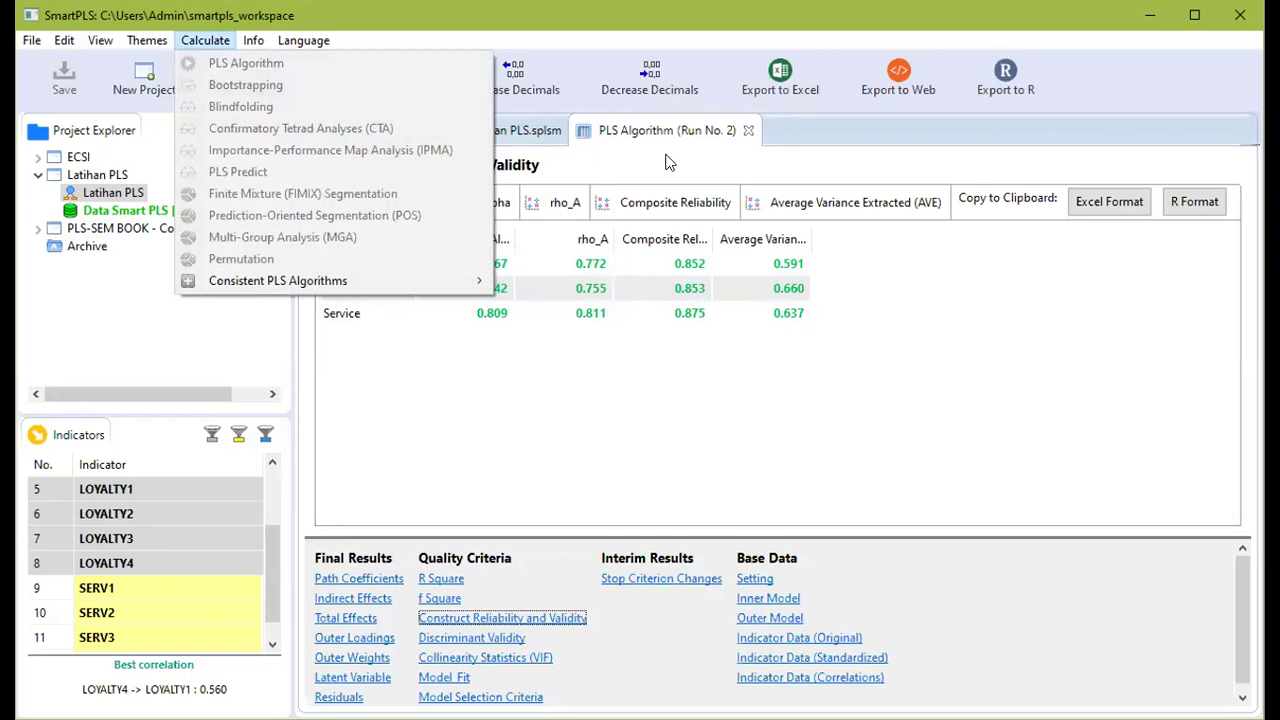
{"action": "left_click", "coordinate": [590, 175]}
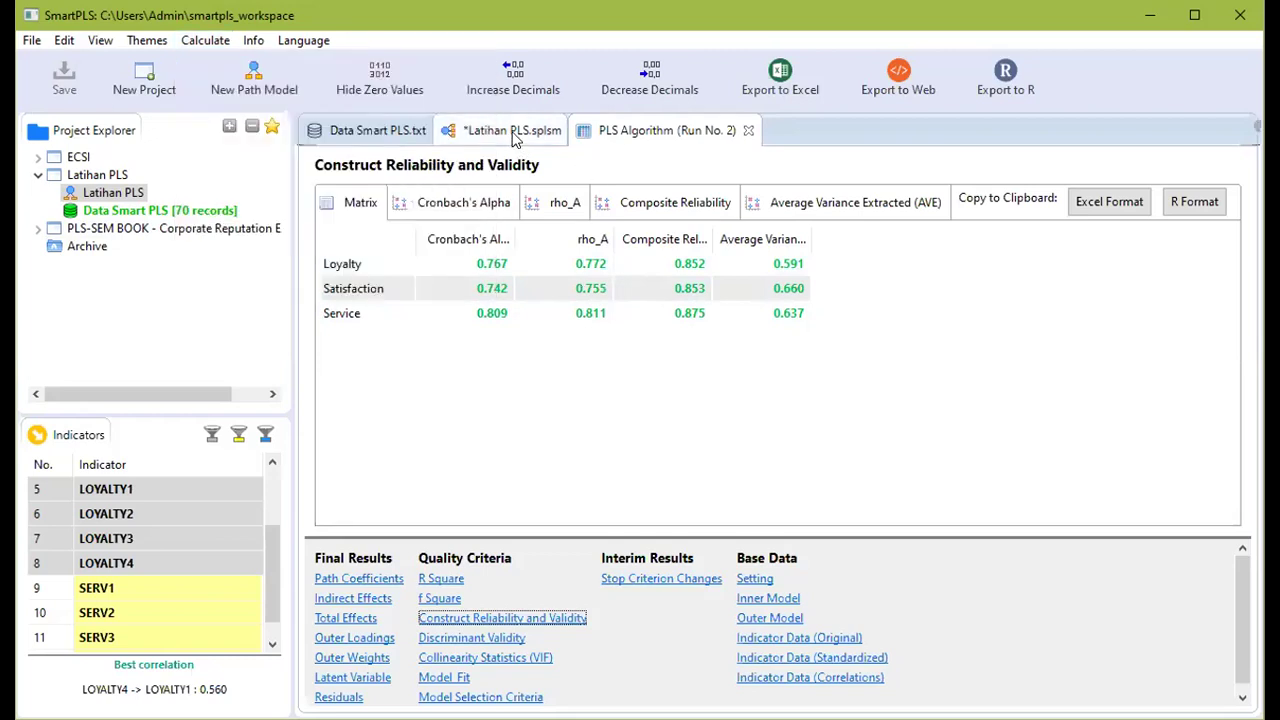
{"action": "left_click", "coordinate": [513, 135]}
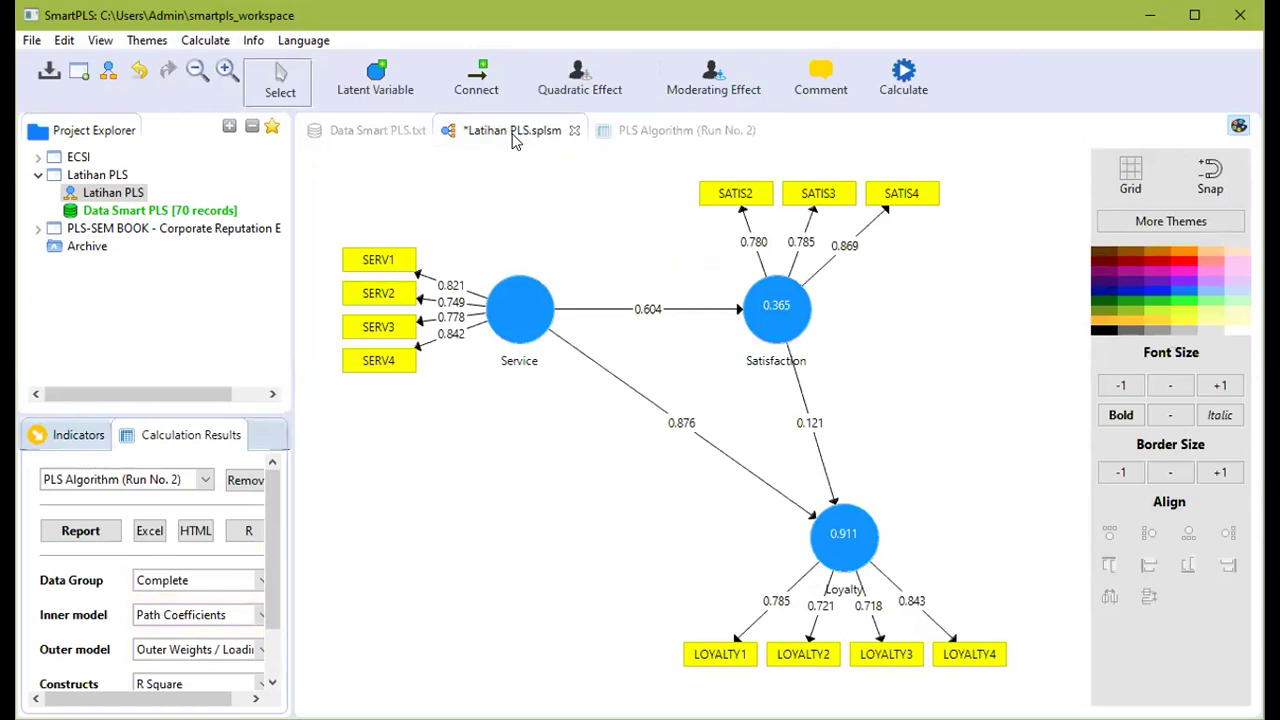
{"action": "left_click", "coordinate": [203, 42]}
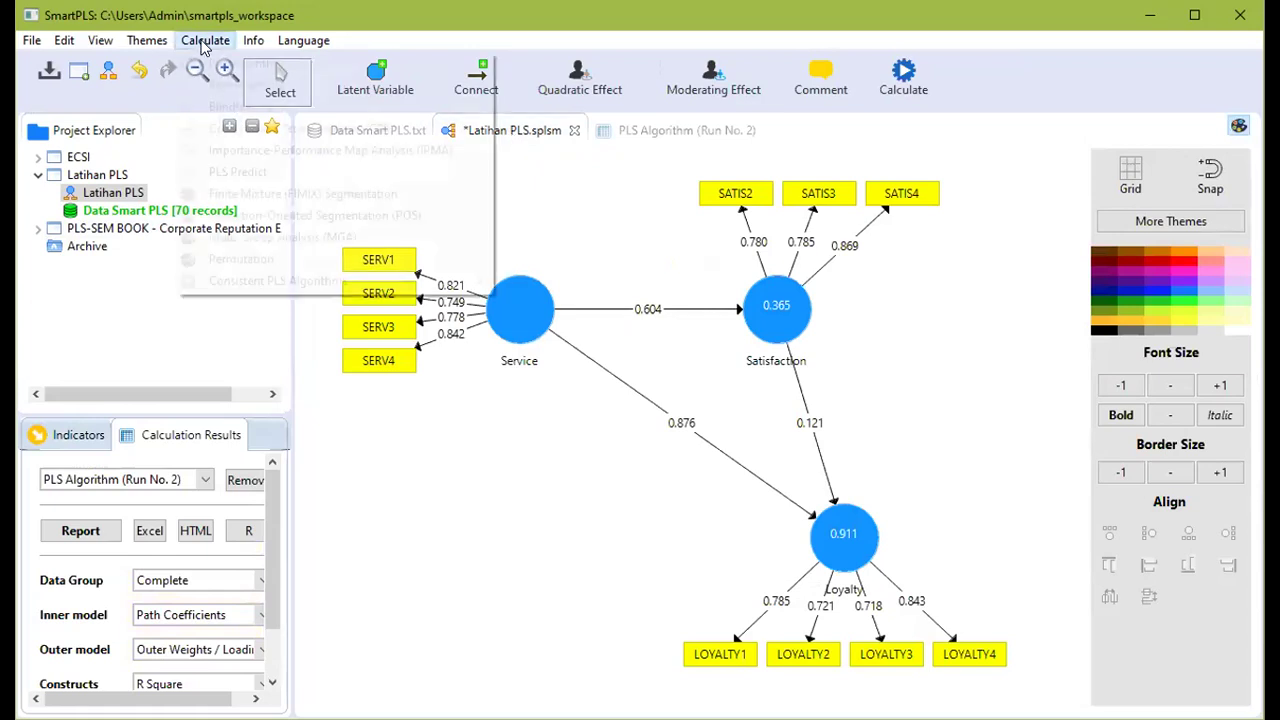
{"action": "left_click", "coordinate": [214, 80]}
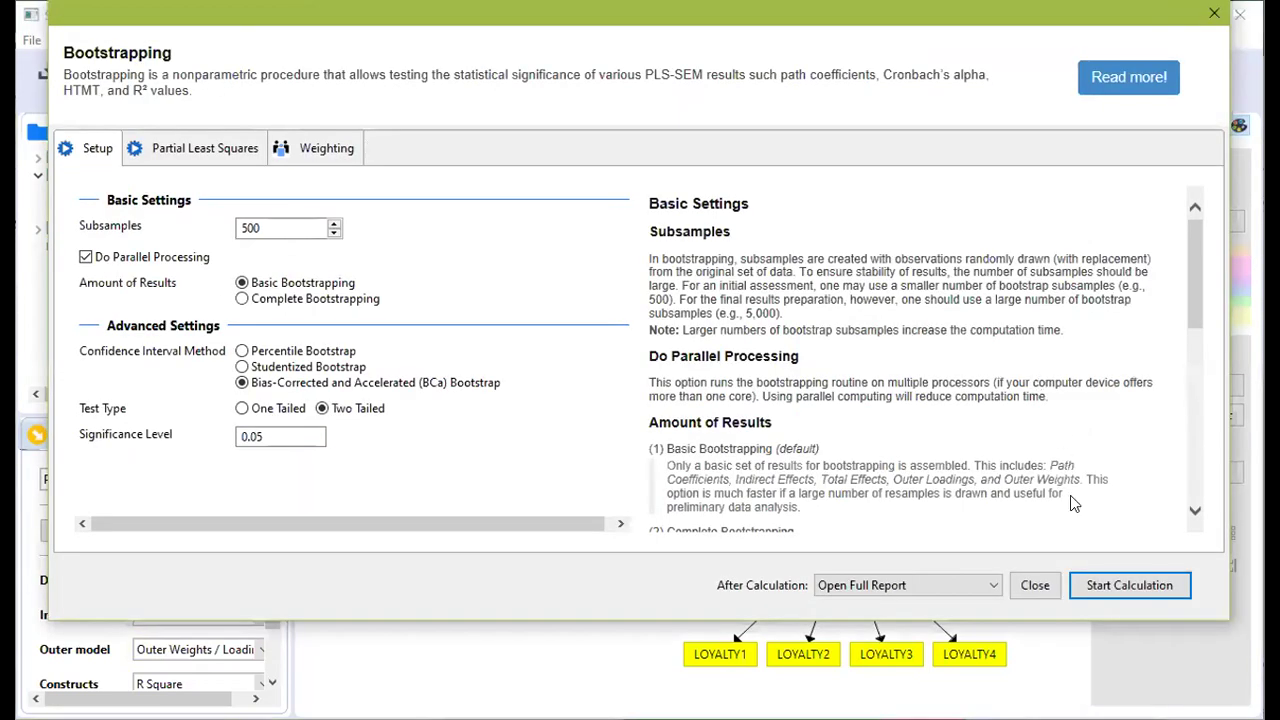
{"action": "left_click", "coordinate": [1117, 585]}
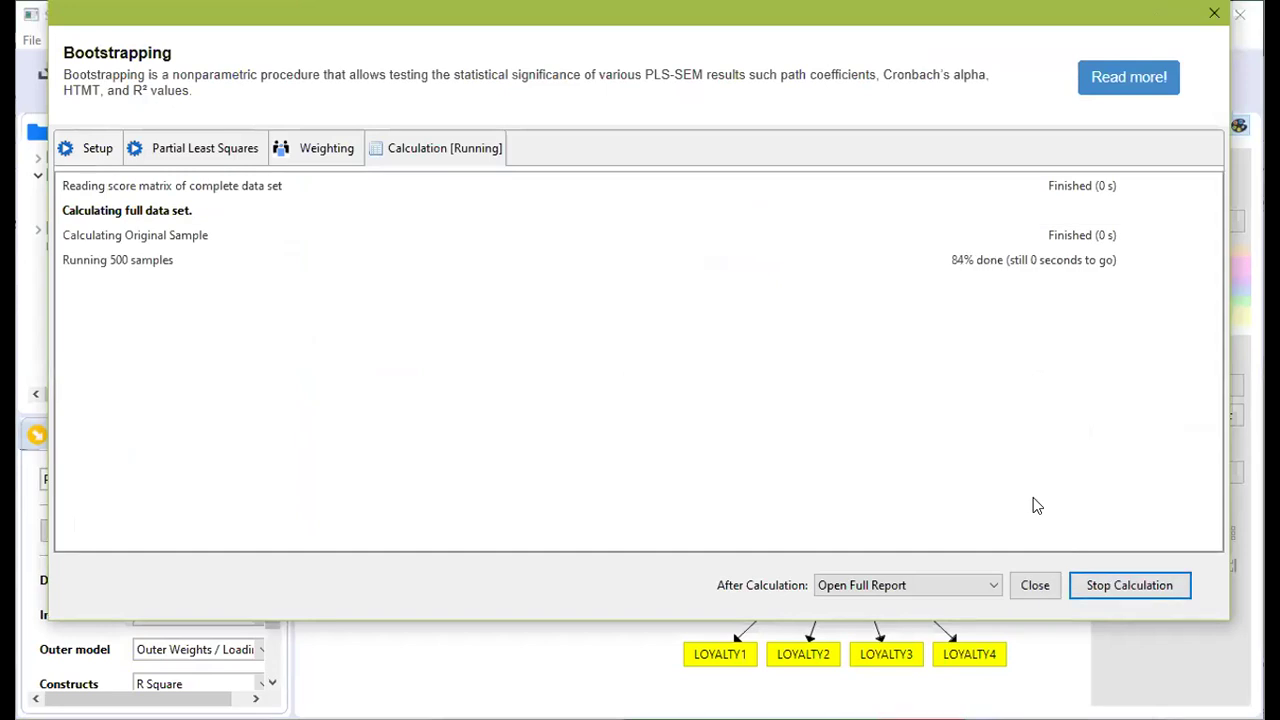